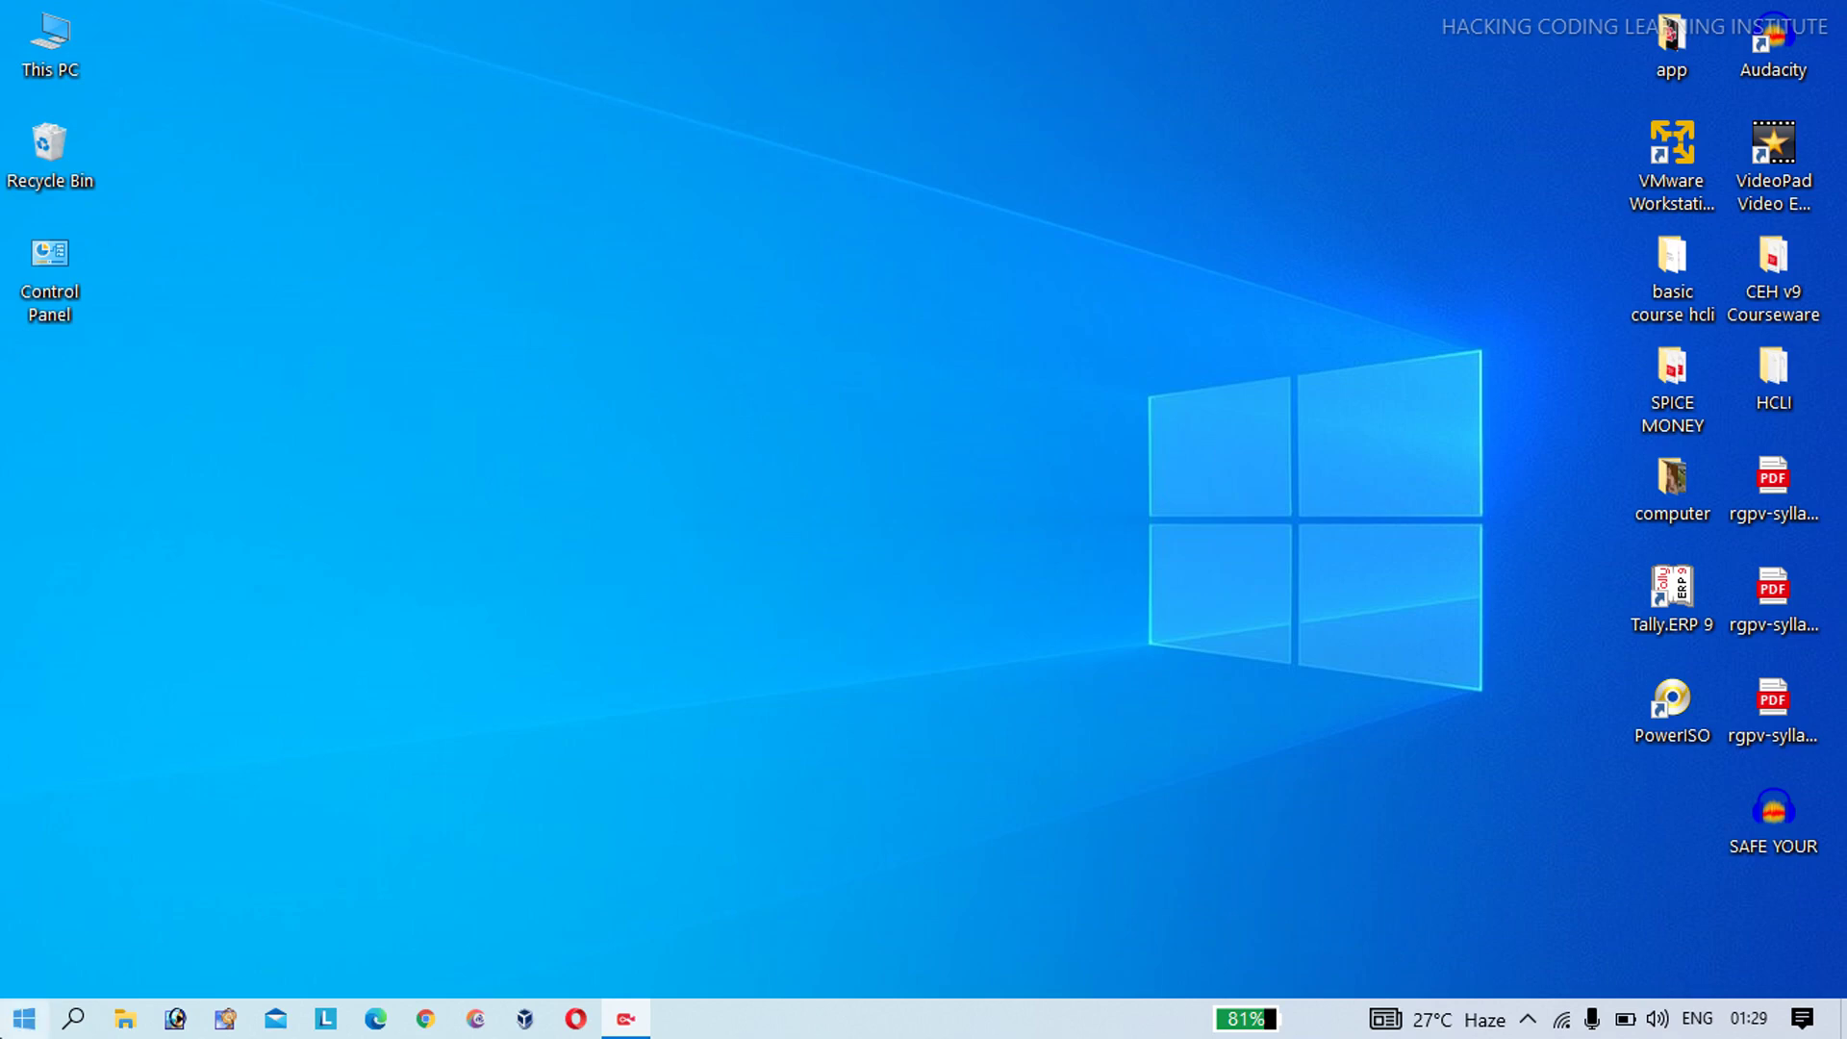
# - Launch Microsoft Word from Windows Search by searching 'word'
pyautogui.click(81, 1035)
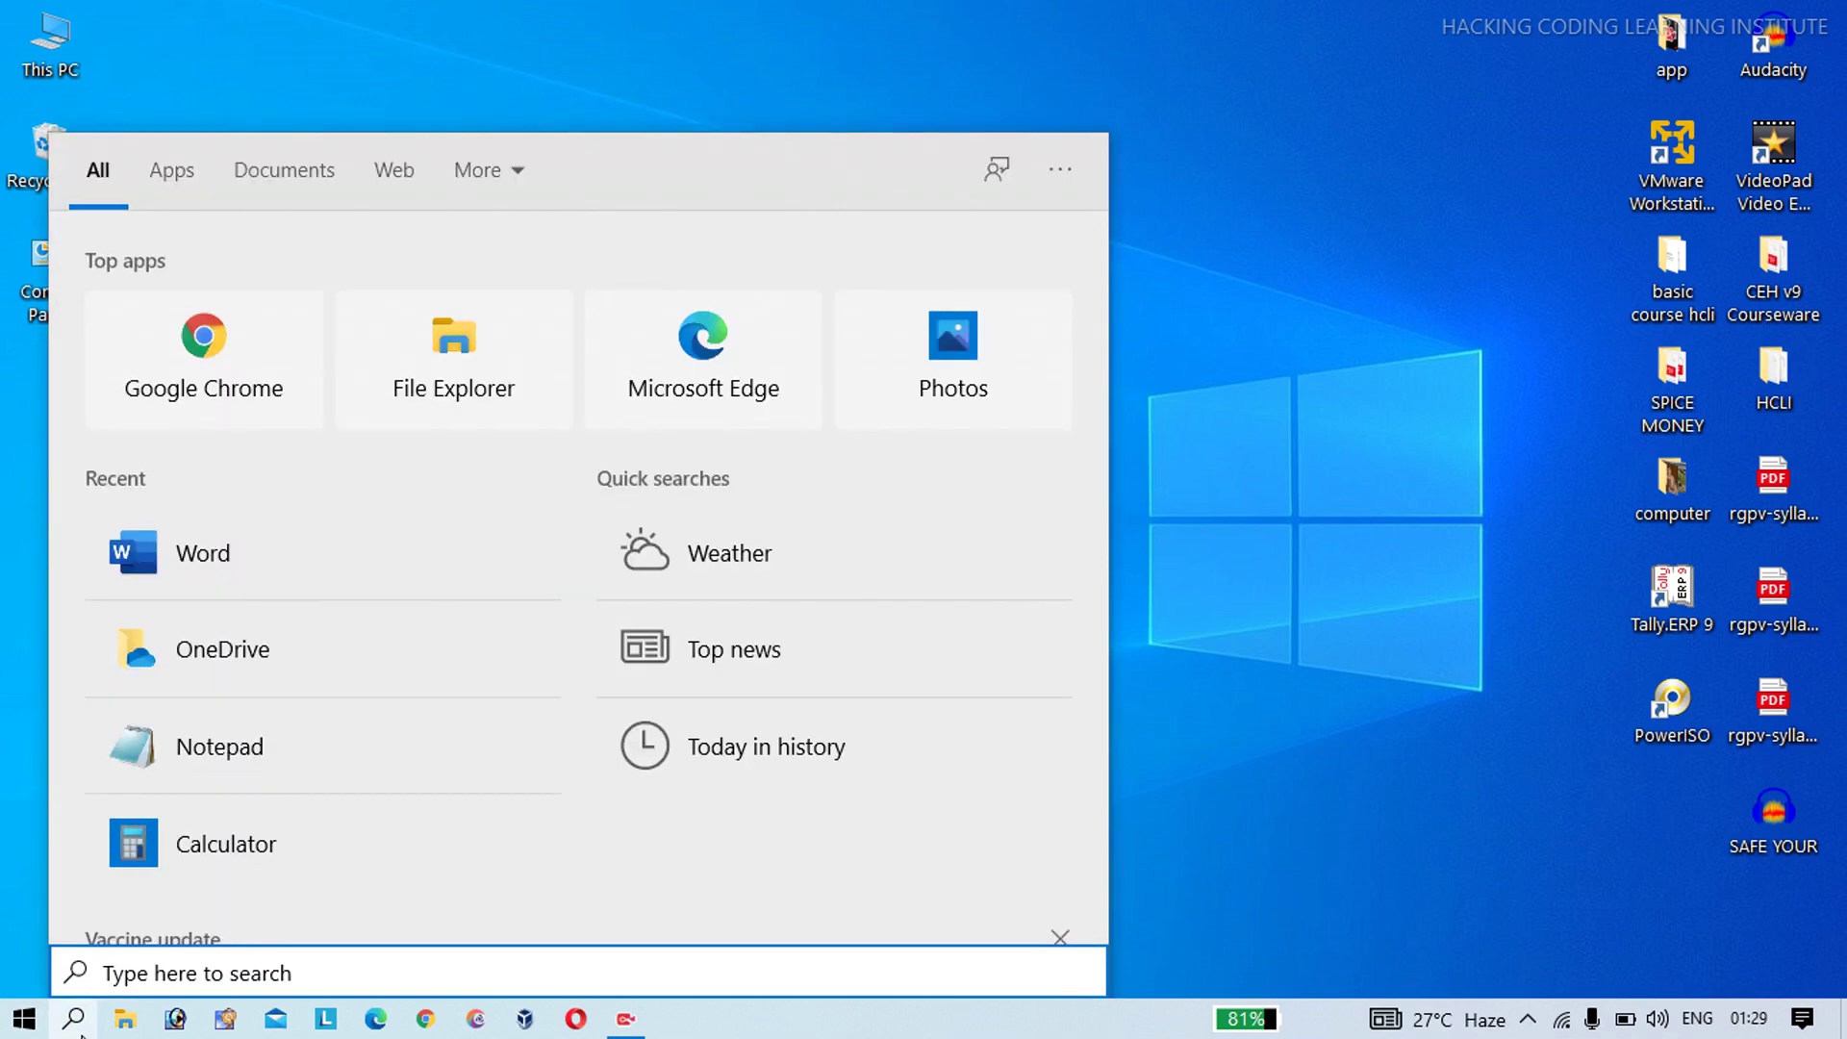
pyautogui.write('w')
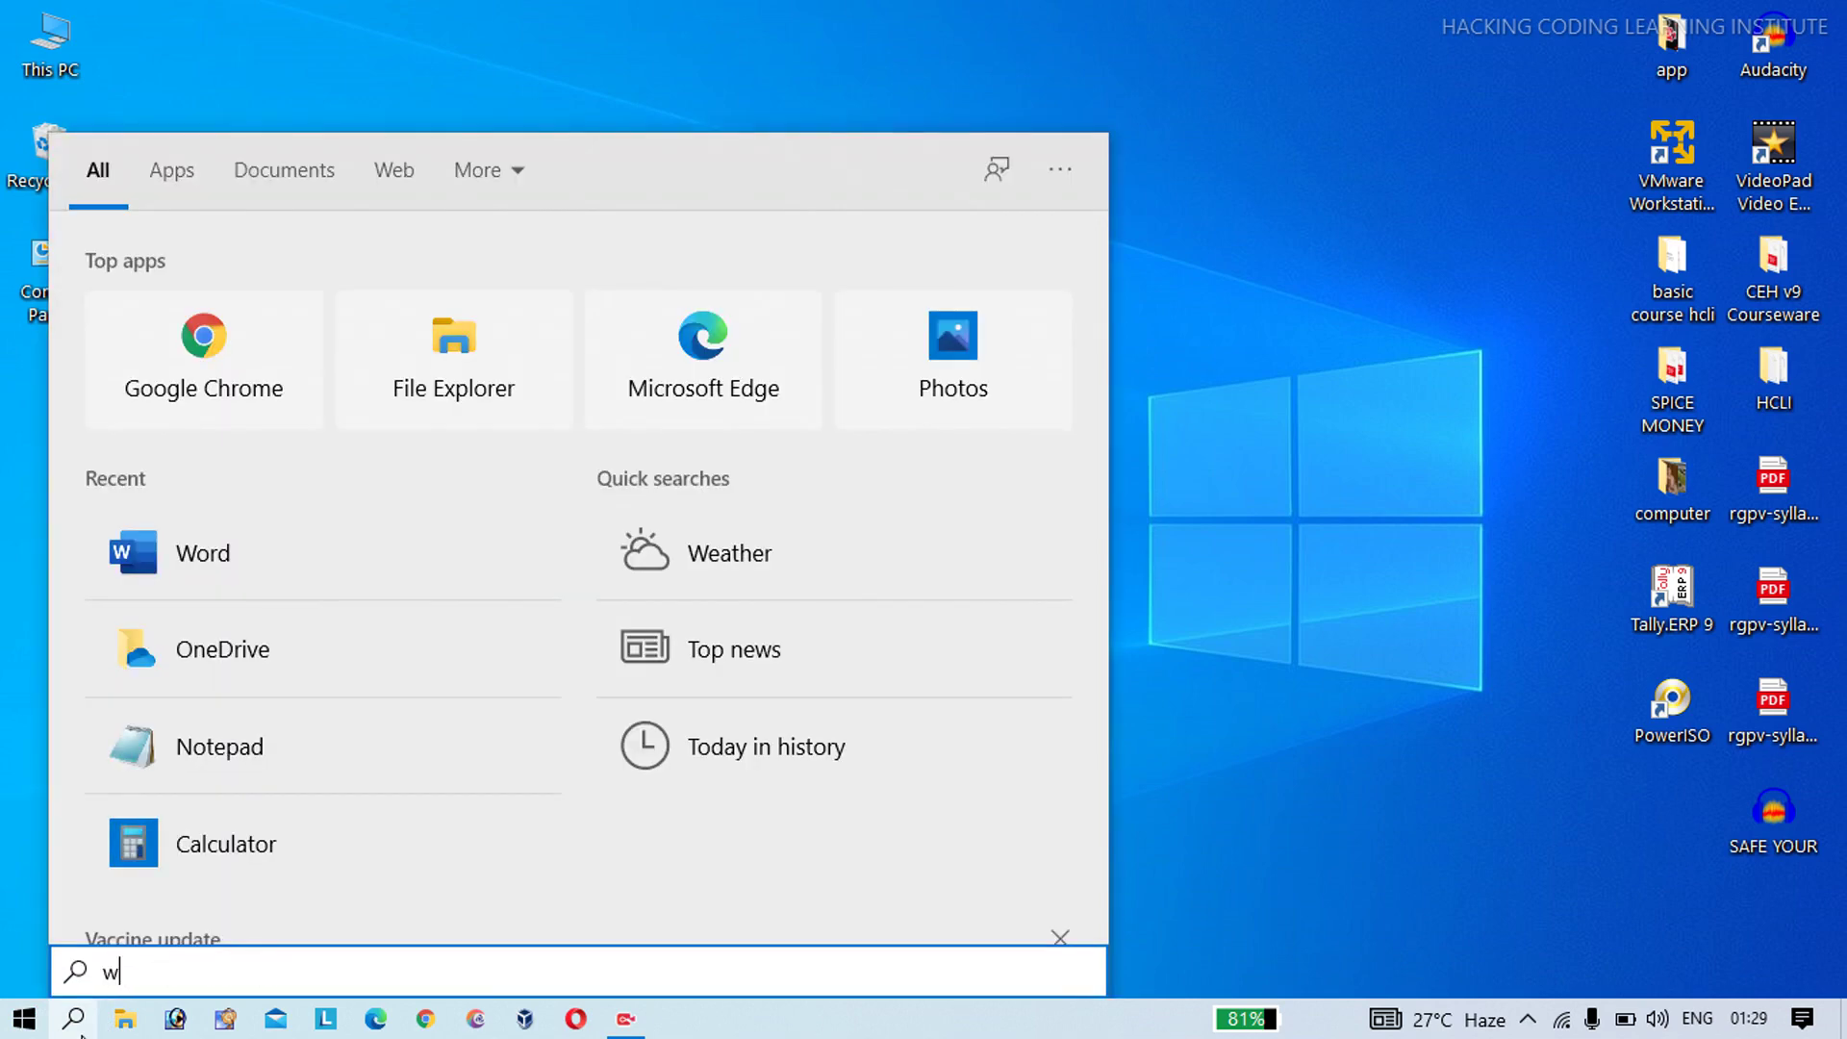
pyautogui.write('ord')
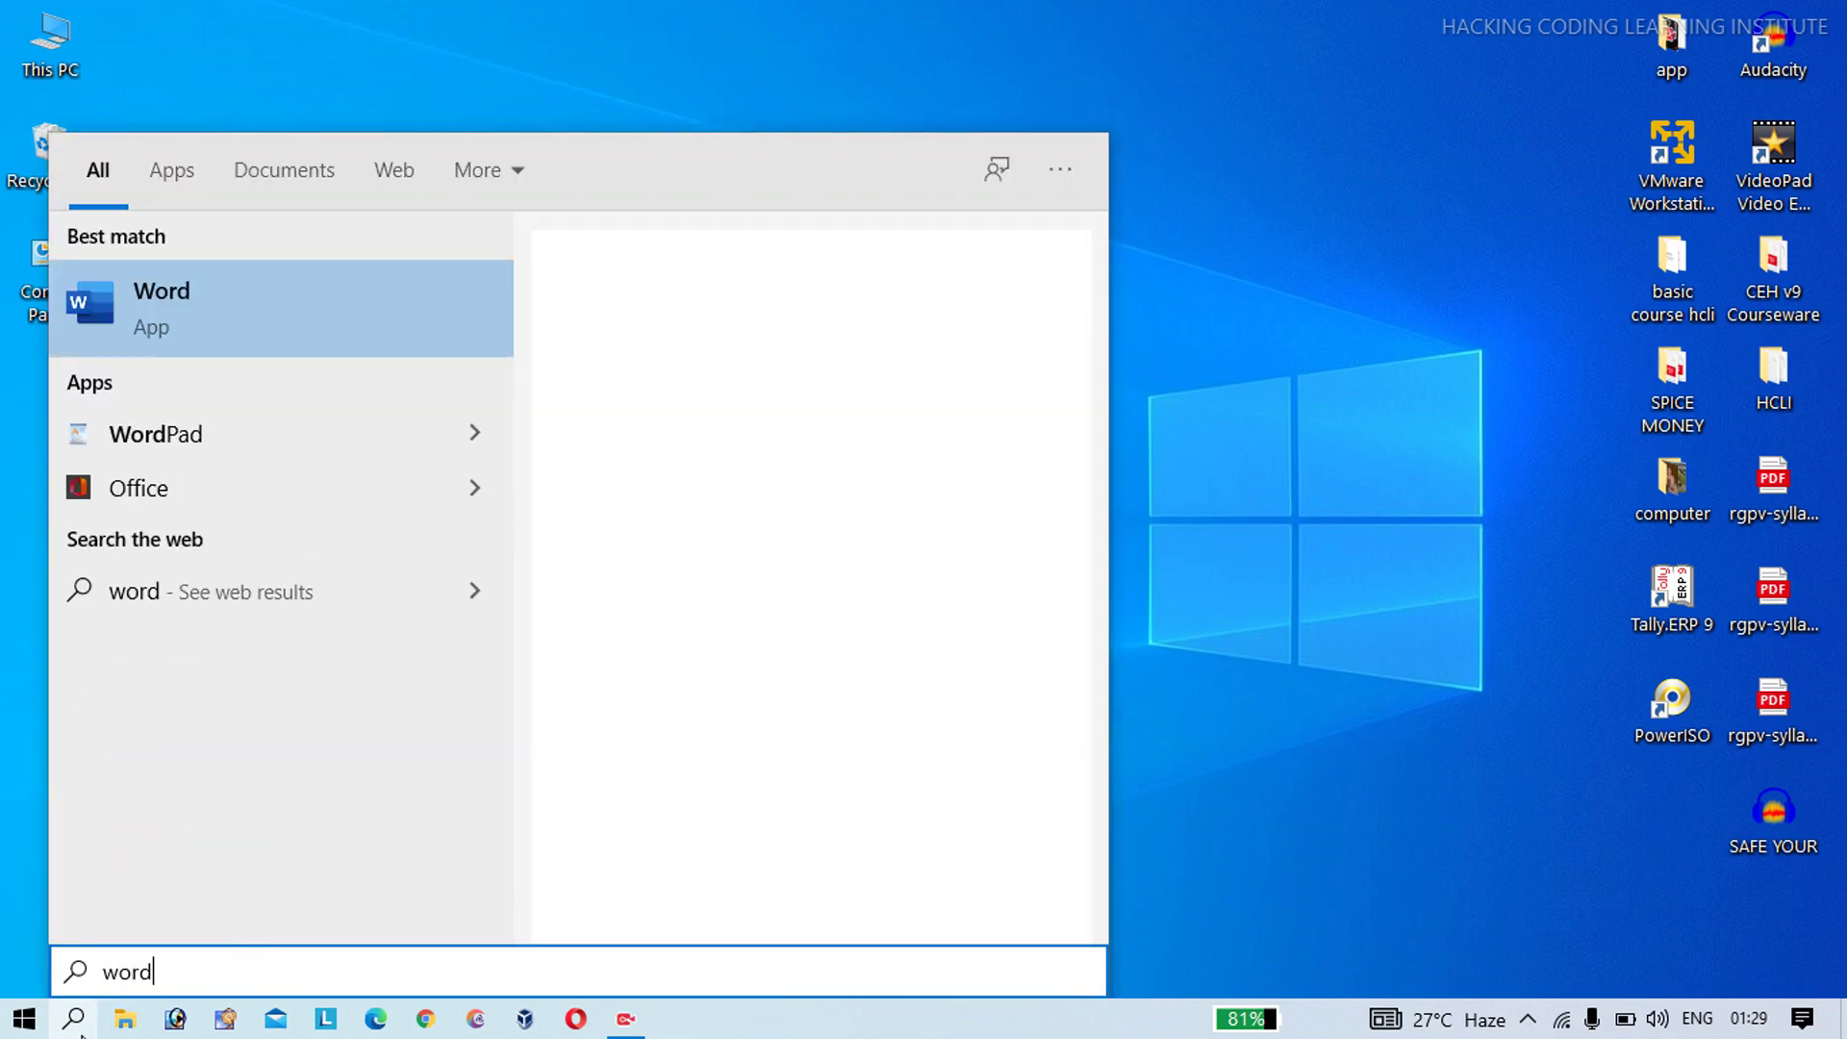
pyautogui.press('Return')
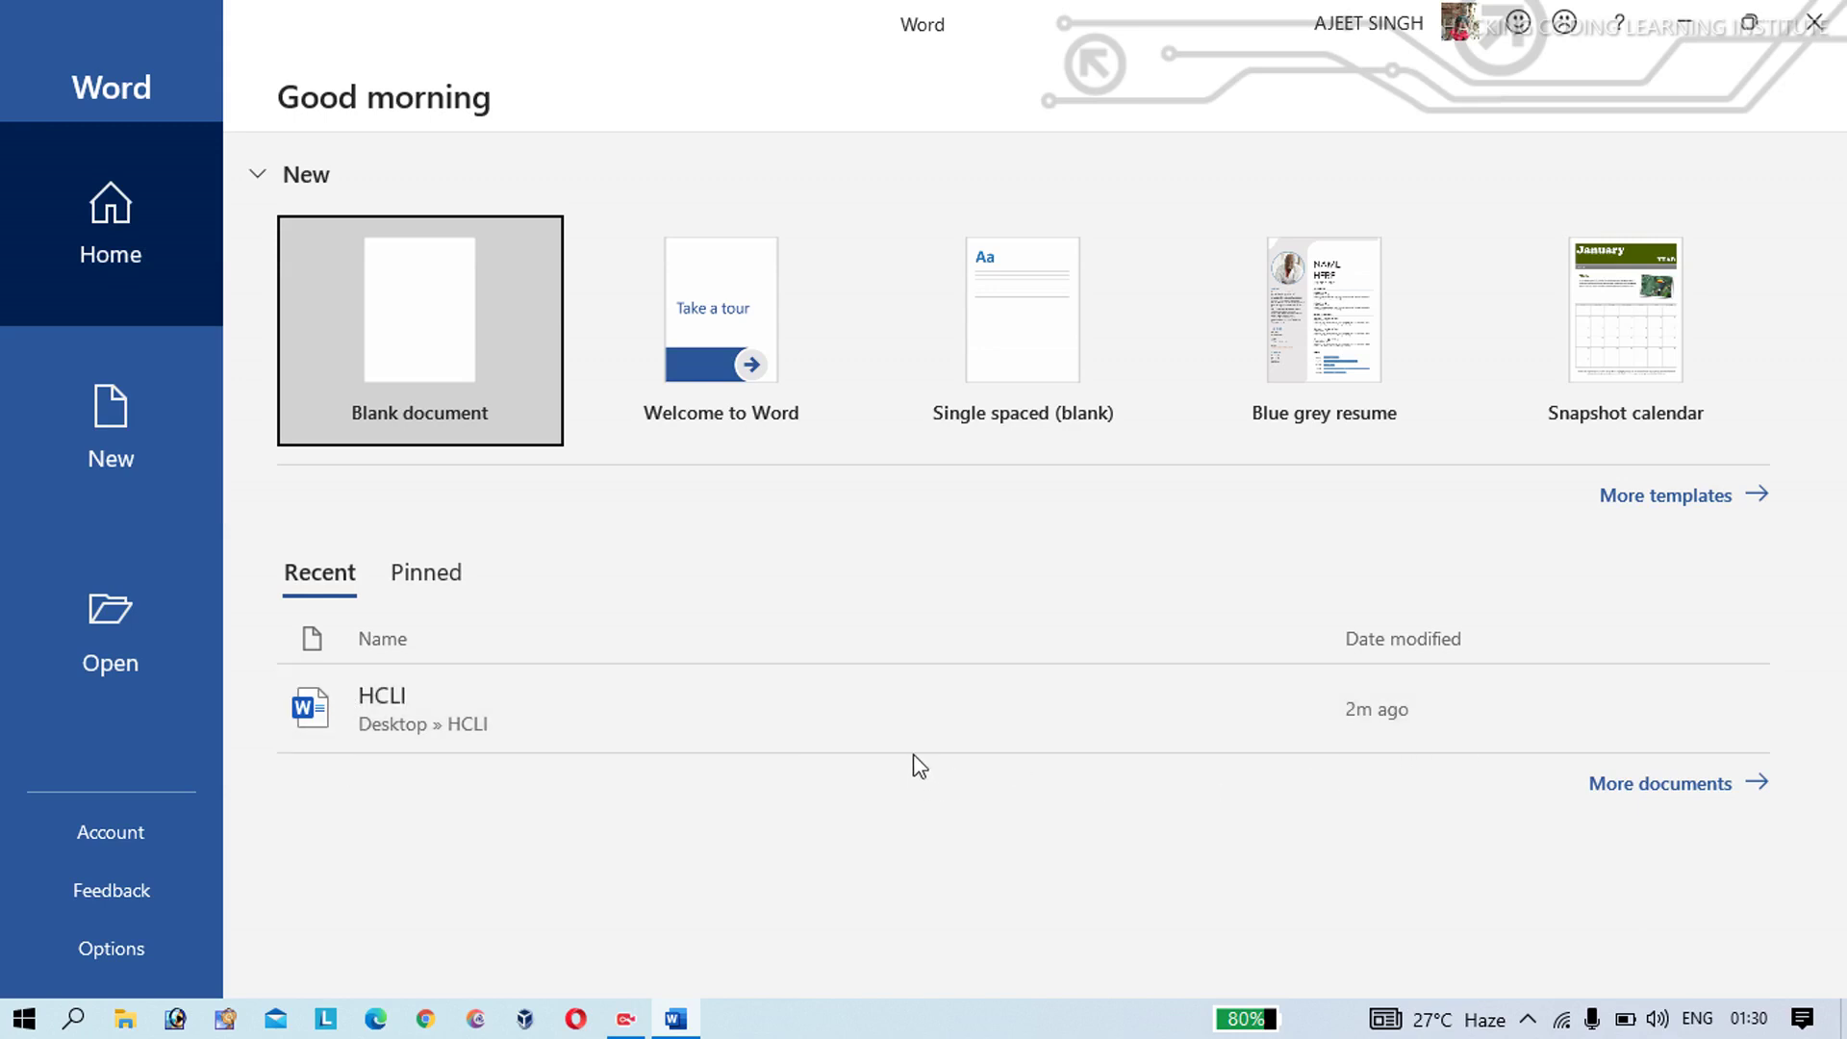
pyautogui.moveTo(440, 704)
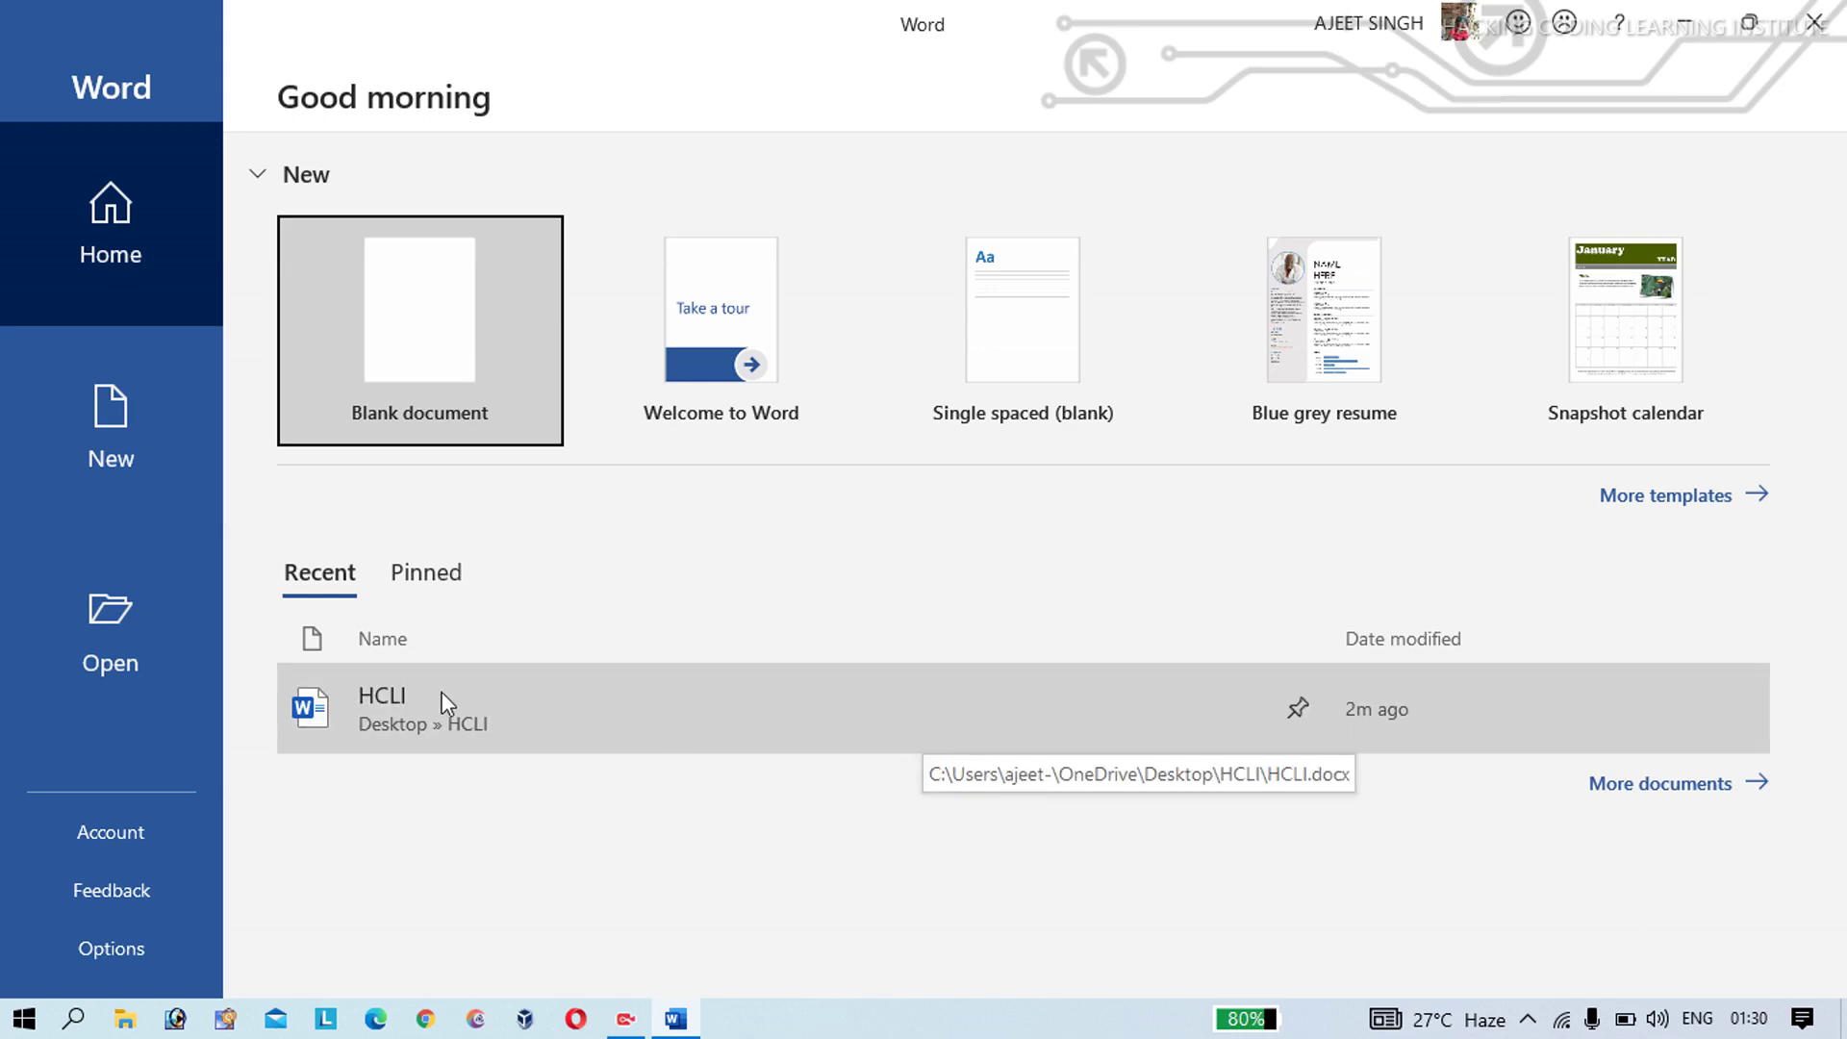
# - Create a new blank document after briefly browsing more templates
pyautogui.click(1688, 515)
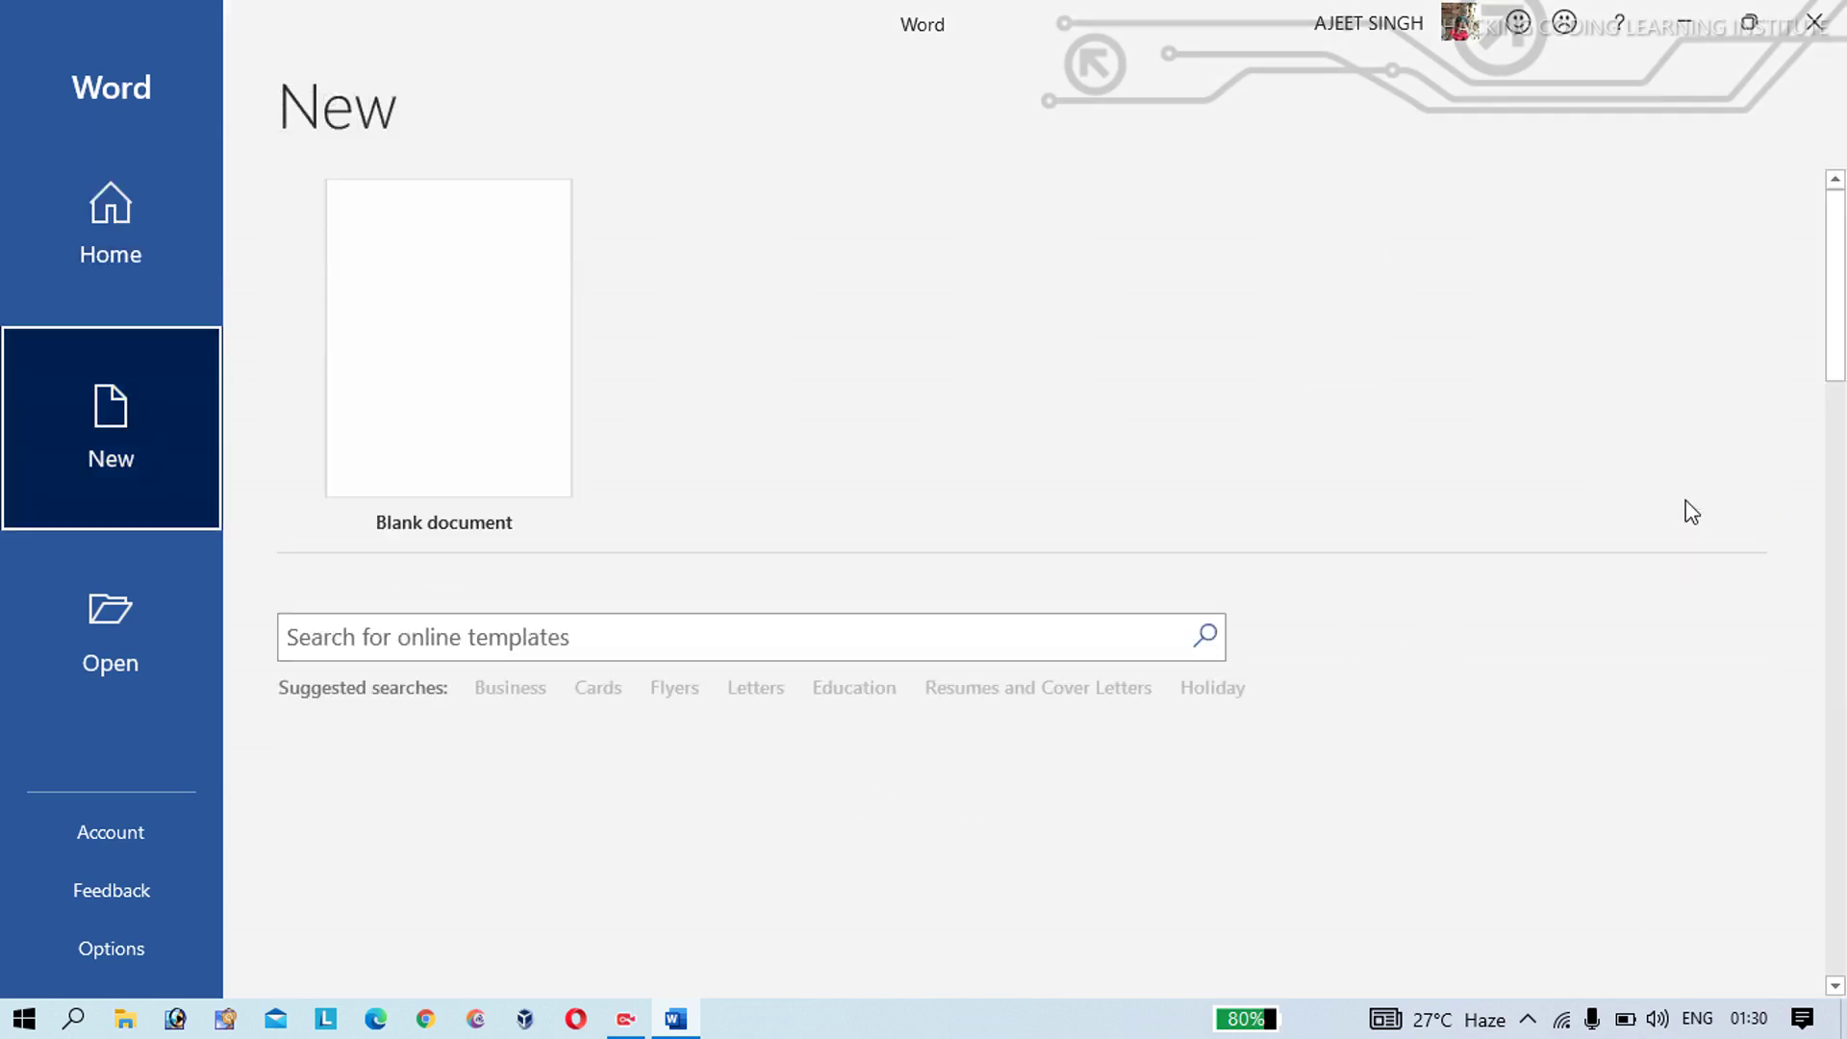
pyautogui.click(134, 286)
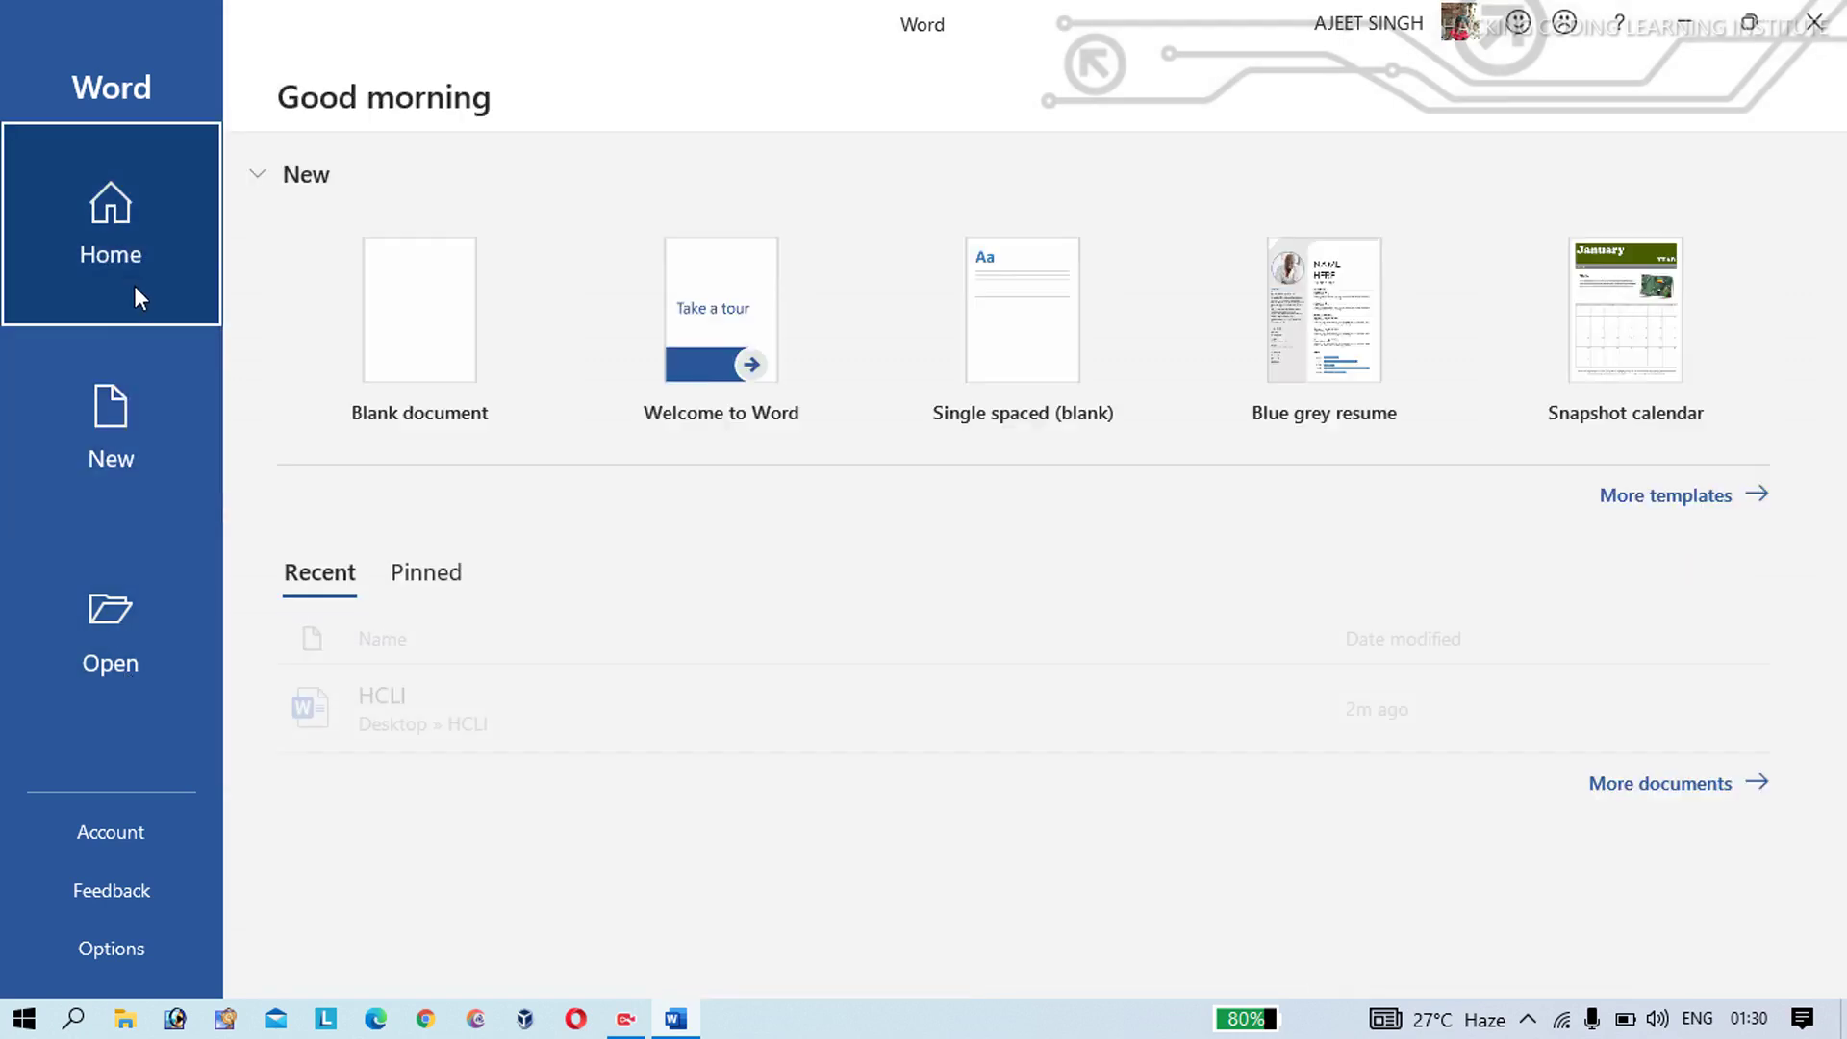
pyautogui.click(123, 417)
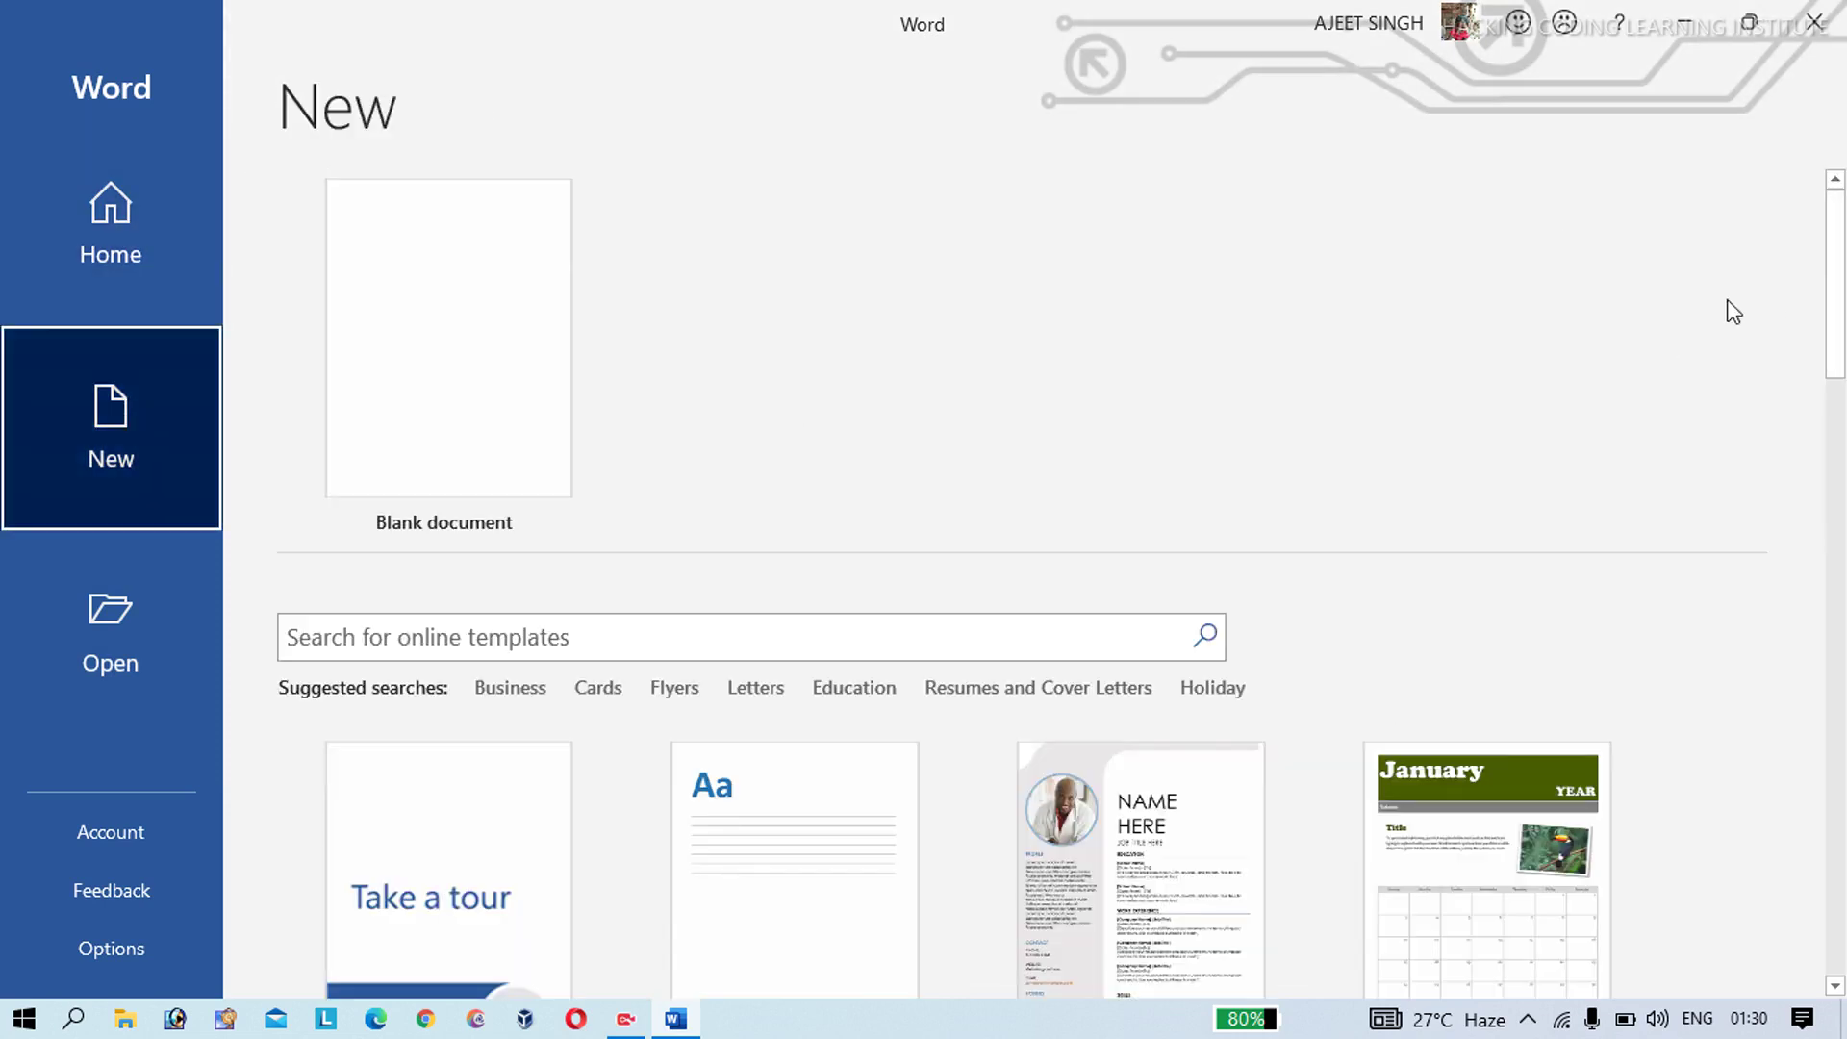
pyautogui.click(499, 248)
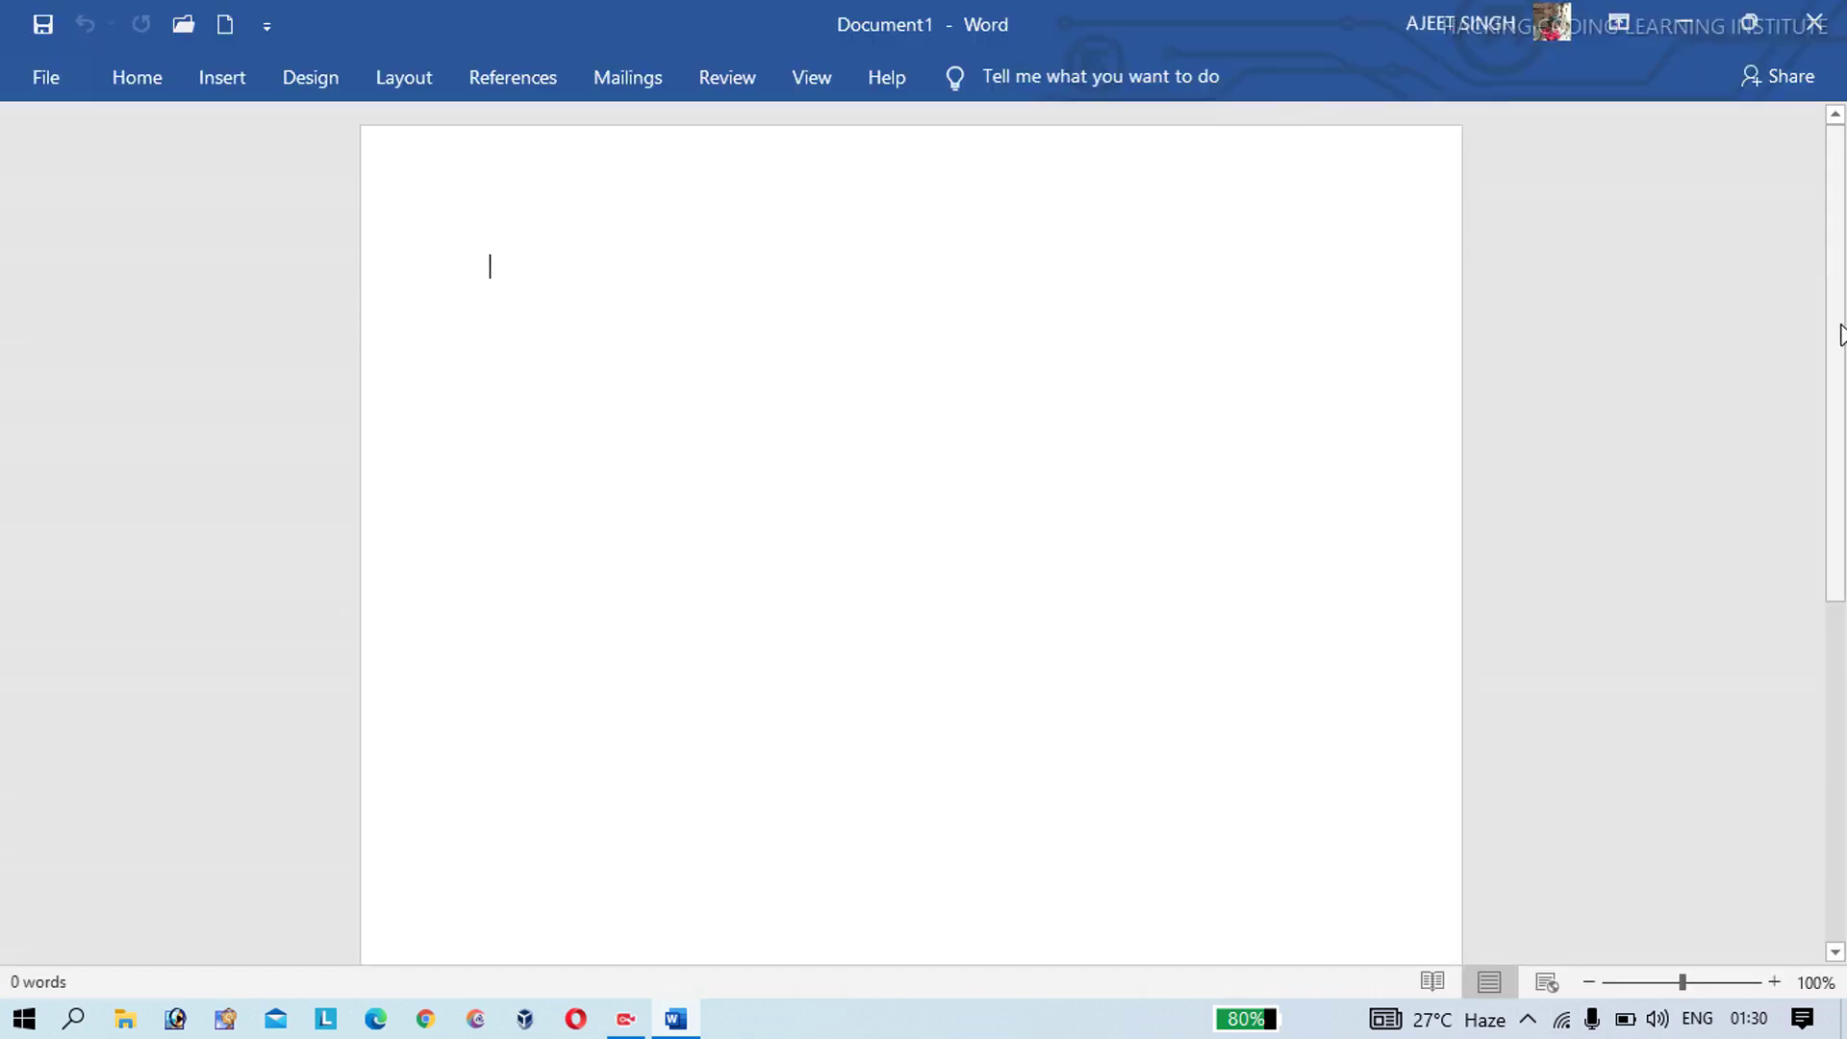
# - Type 'bb' on the blank document's first line
pyautogui.moveTo(1838, 341); pyautogui.dragTo(1842, 679)
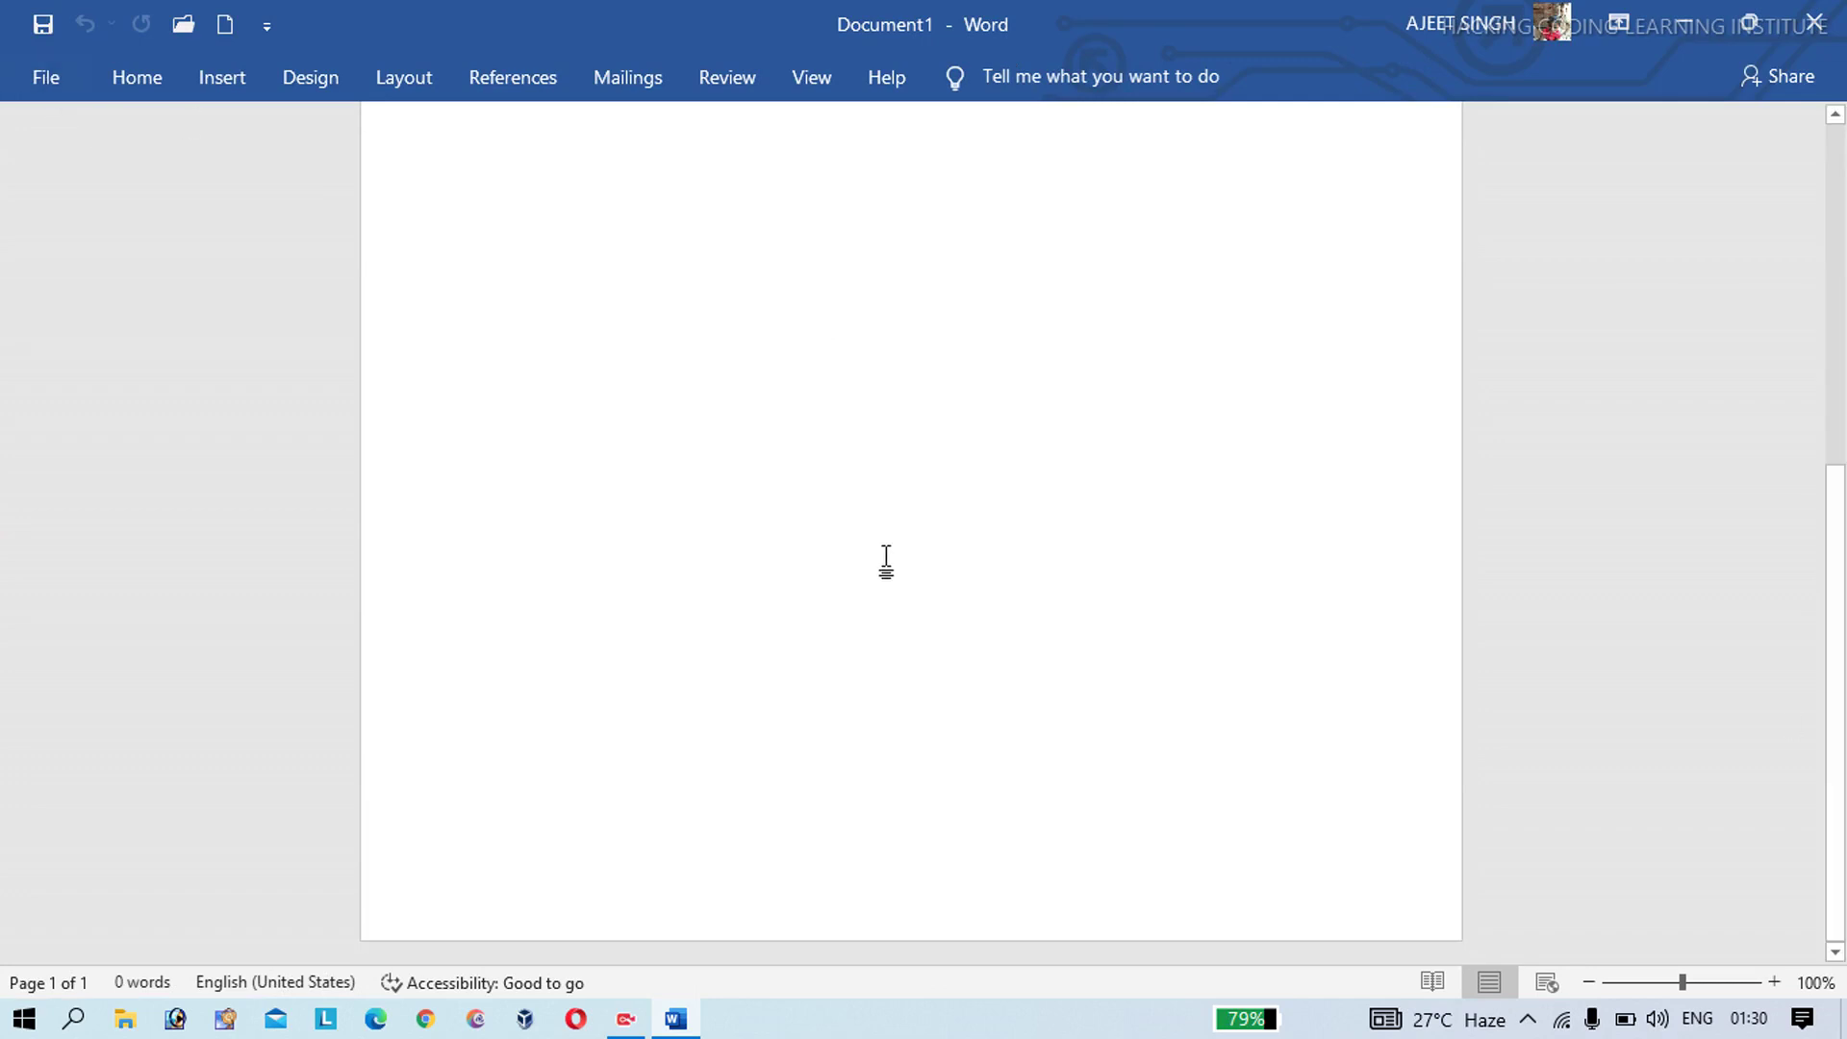
pyautogui.scroll(10, 886, 563)
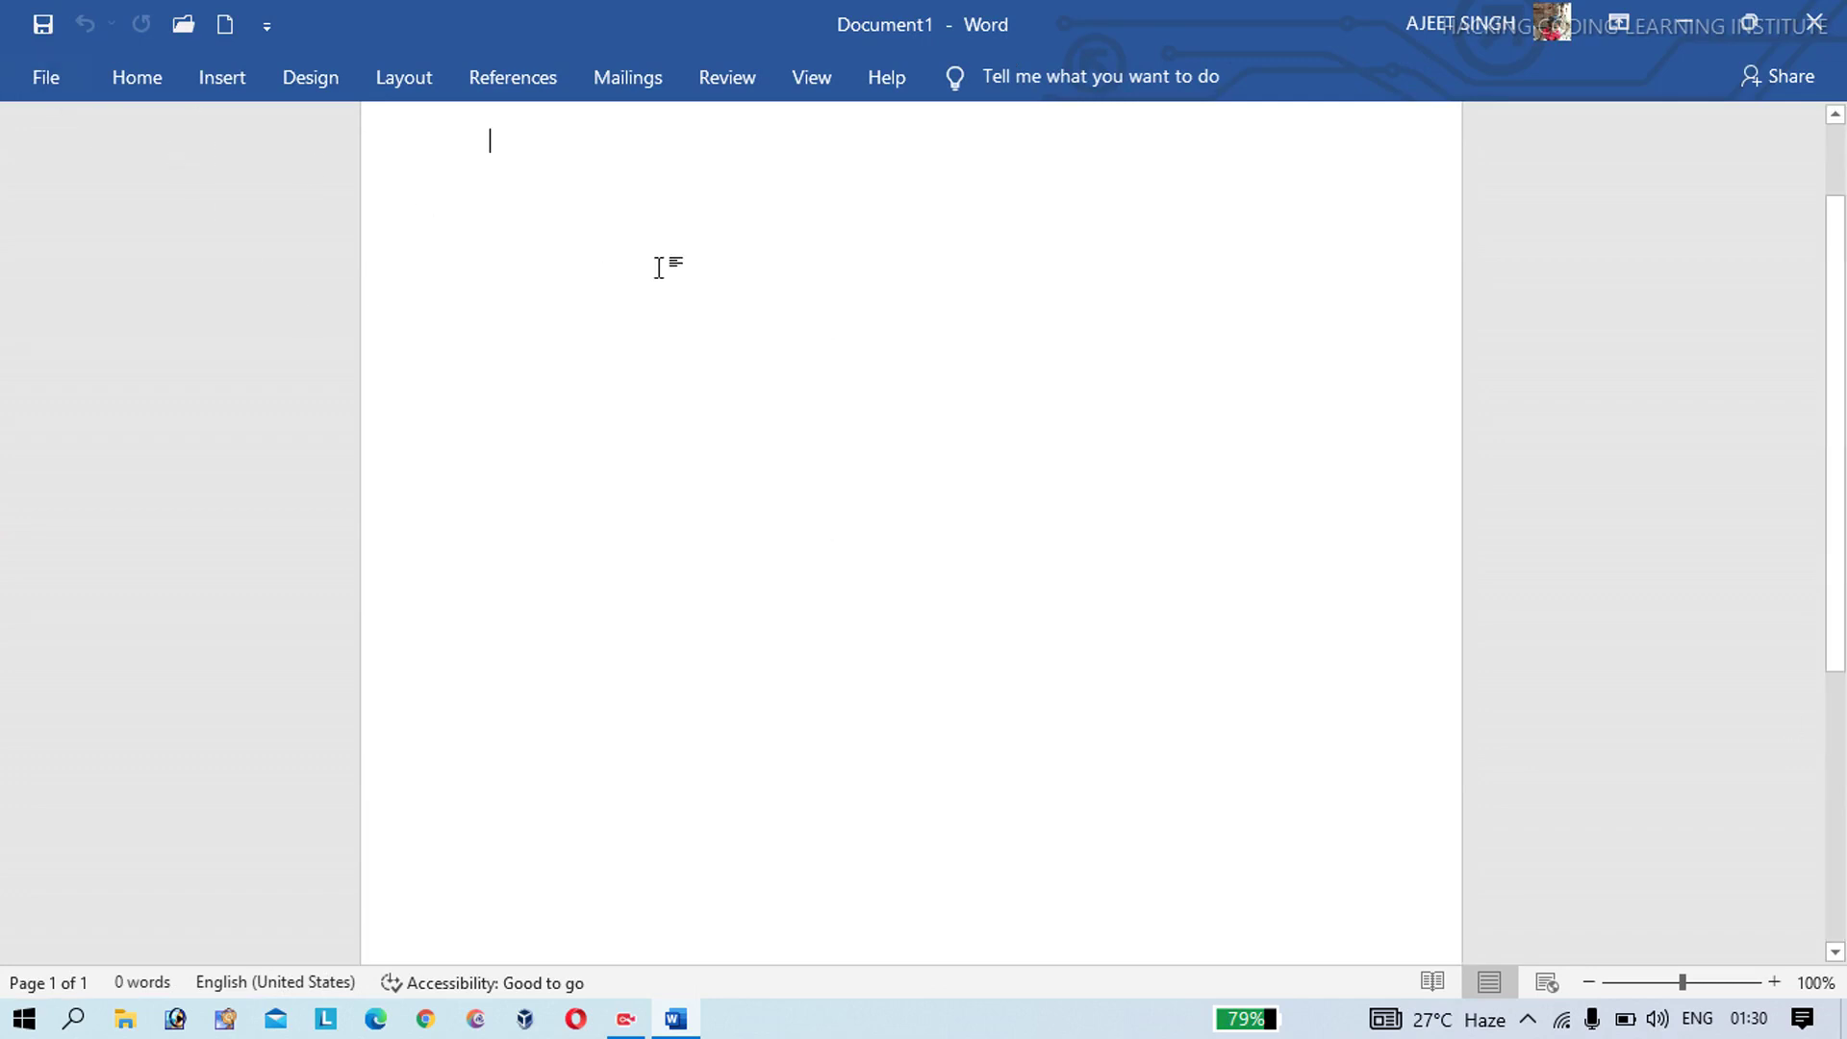
pyautogui.write('bb')
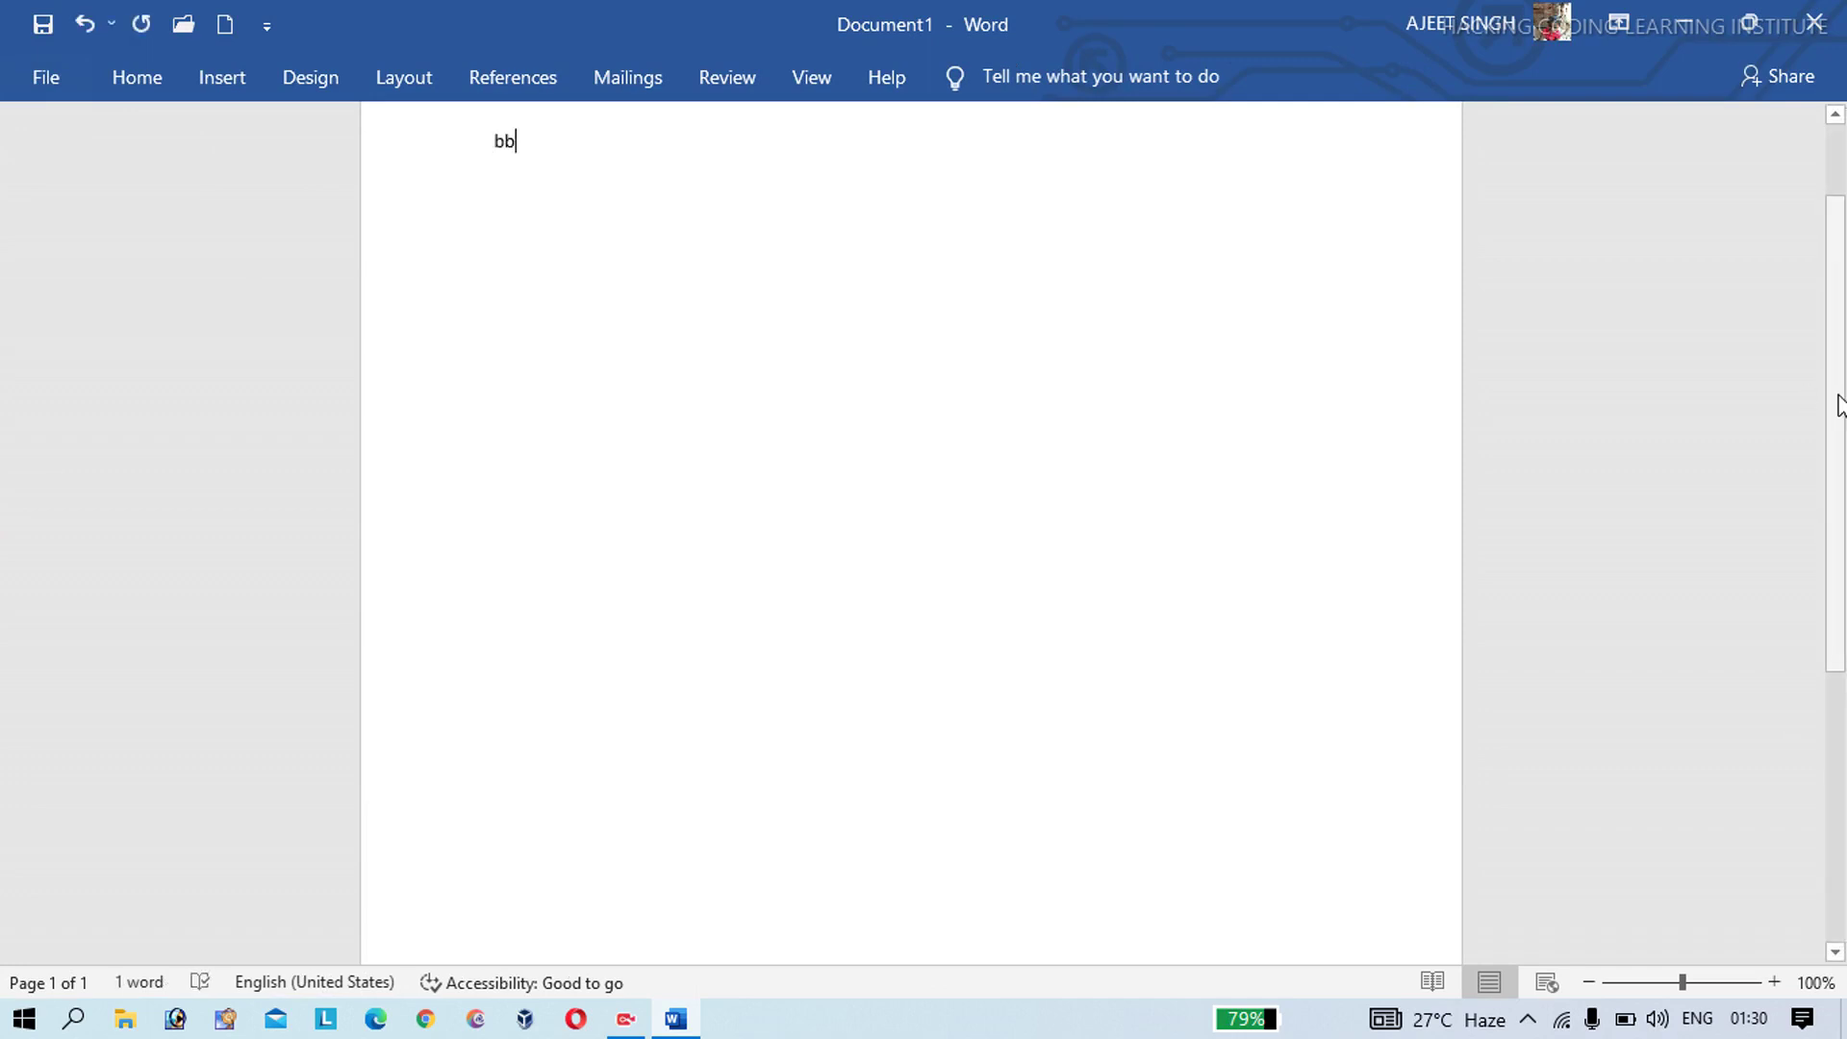
pyautogui.scroll(2, 911, 529)
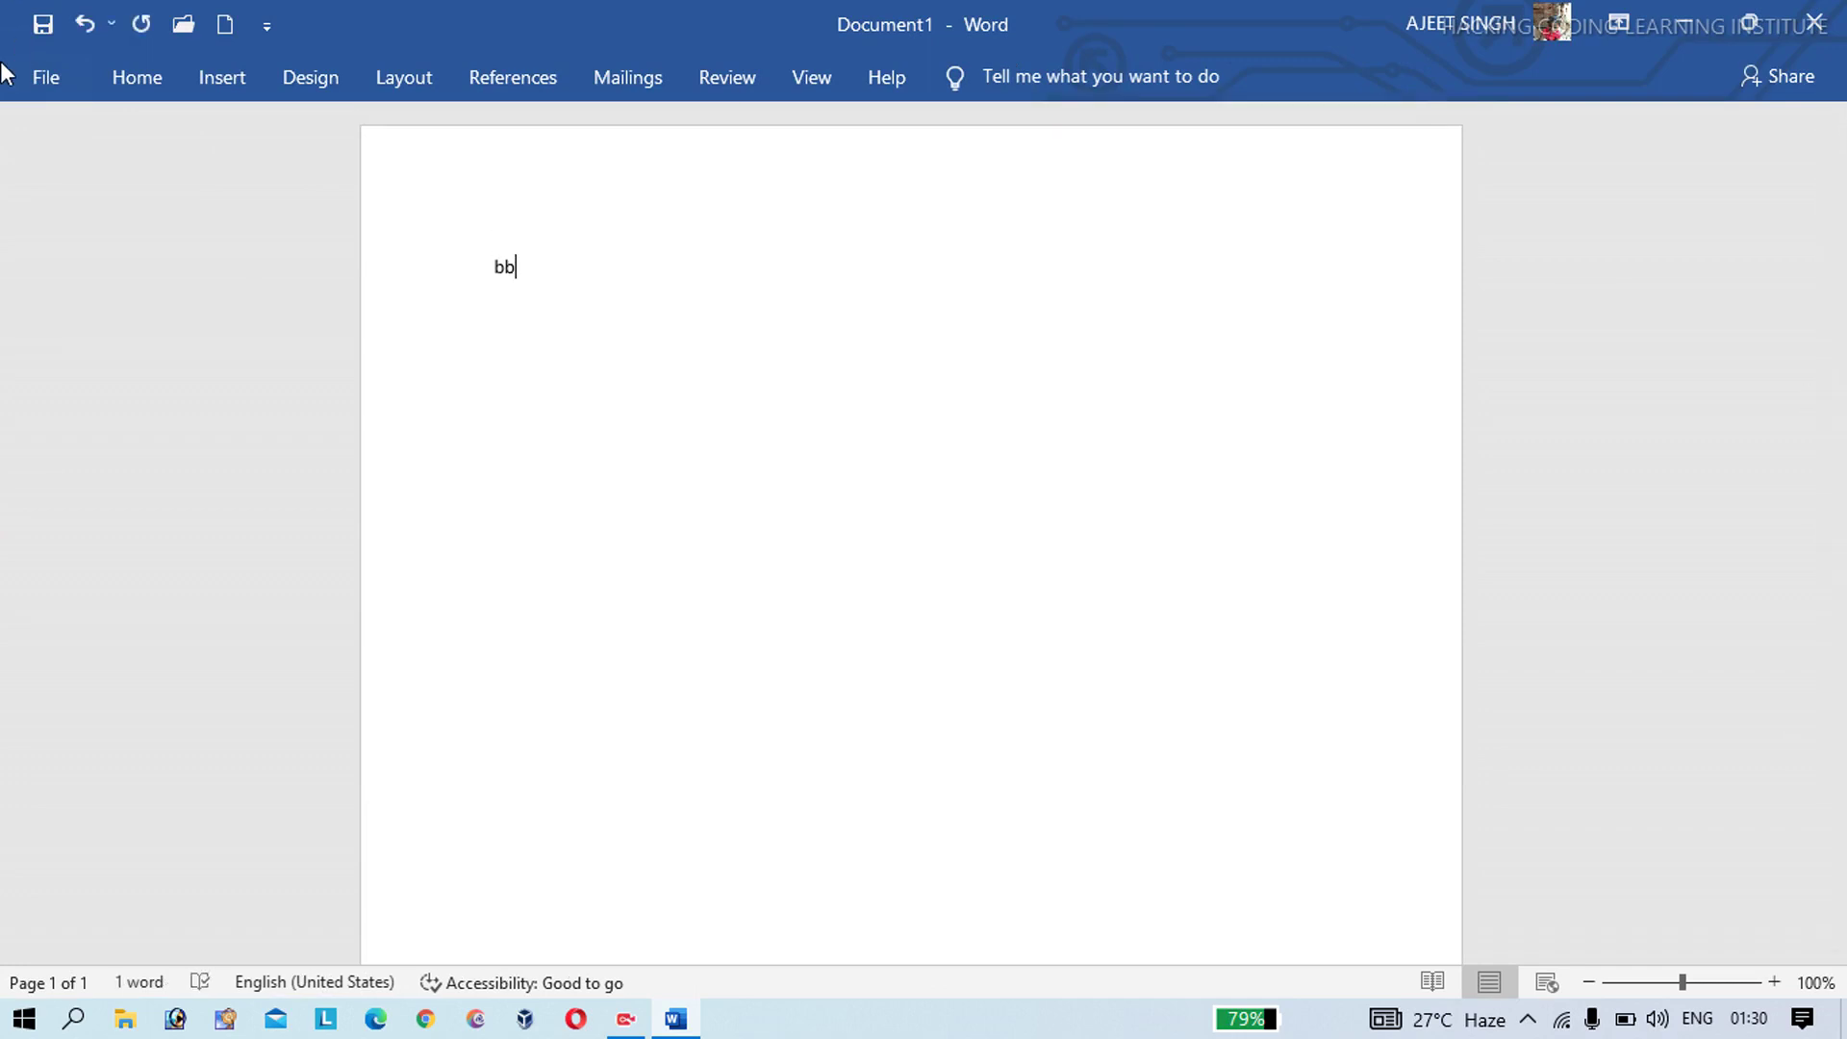
pyautogui.click(45, 79)
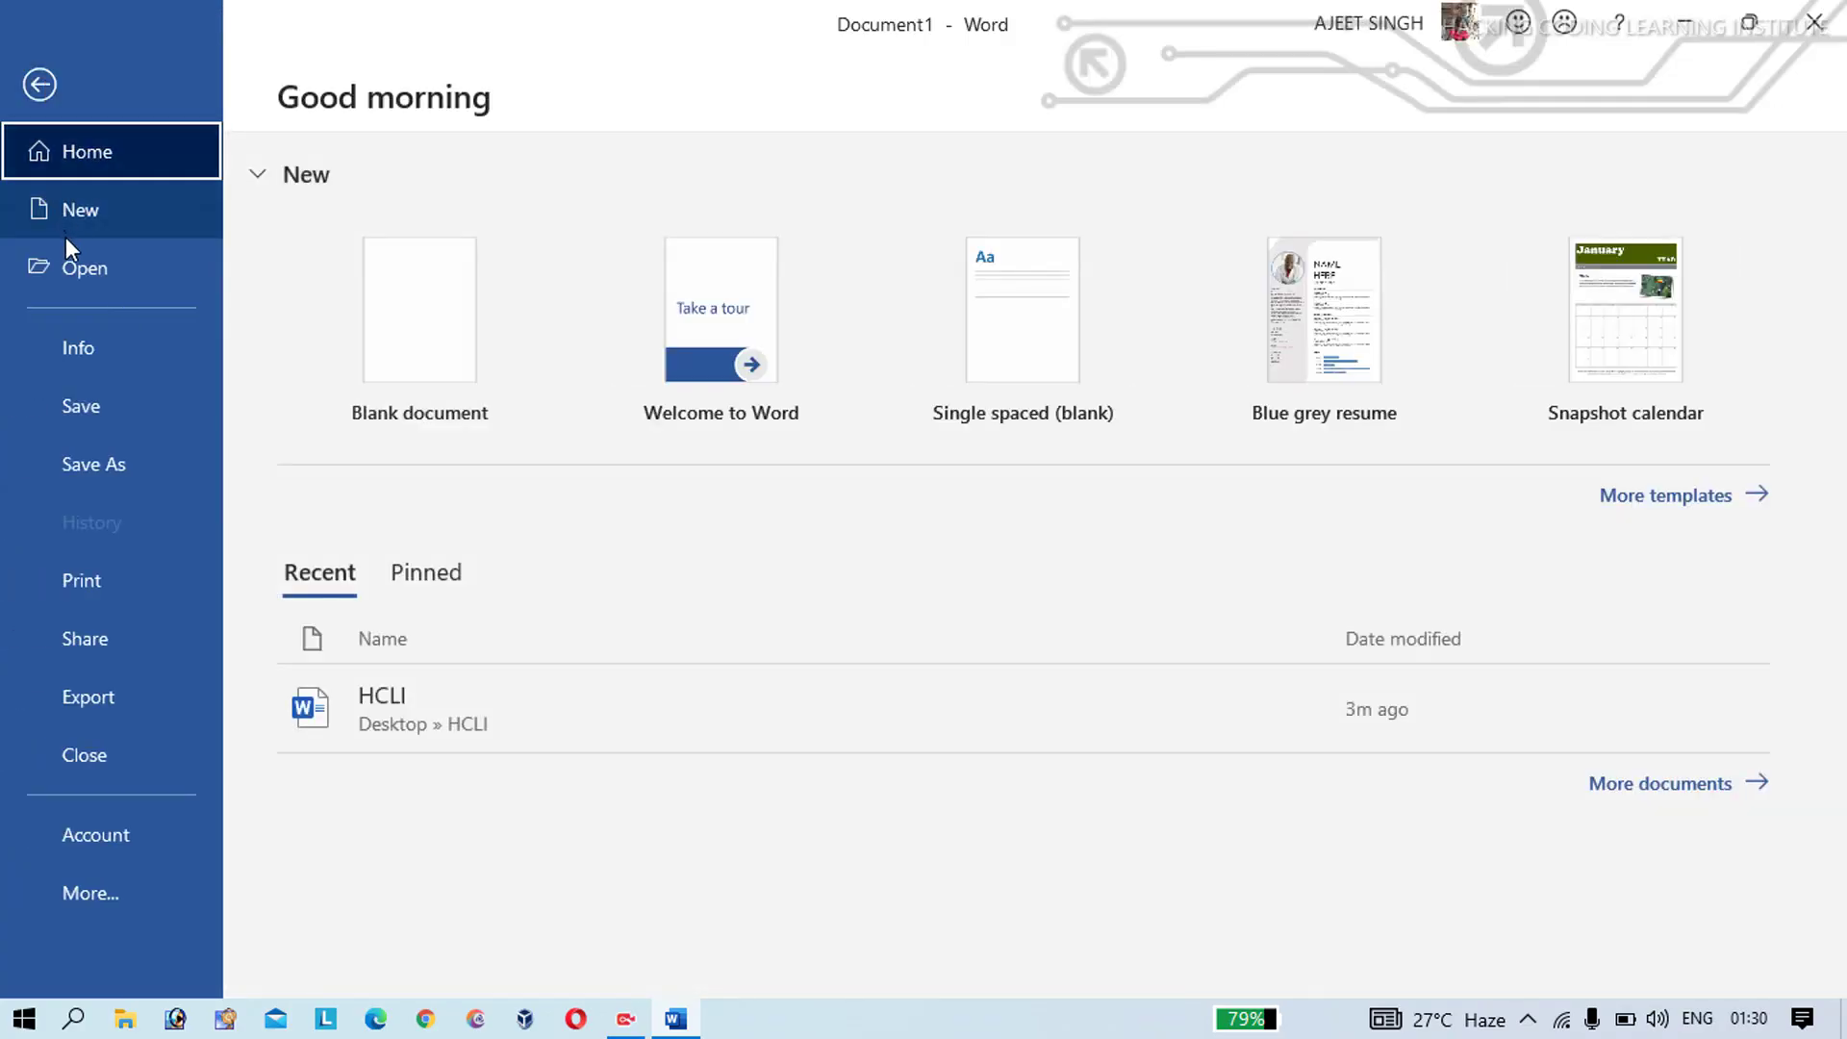
pyautogui.click(67, 213)
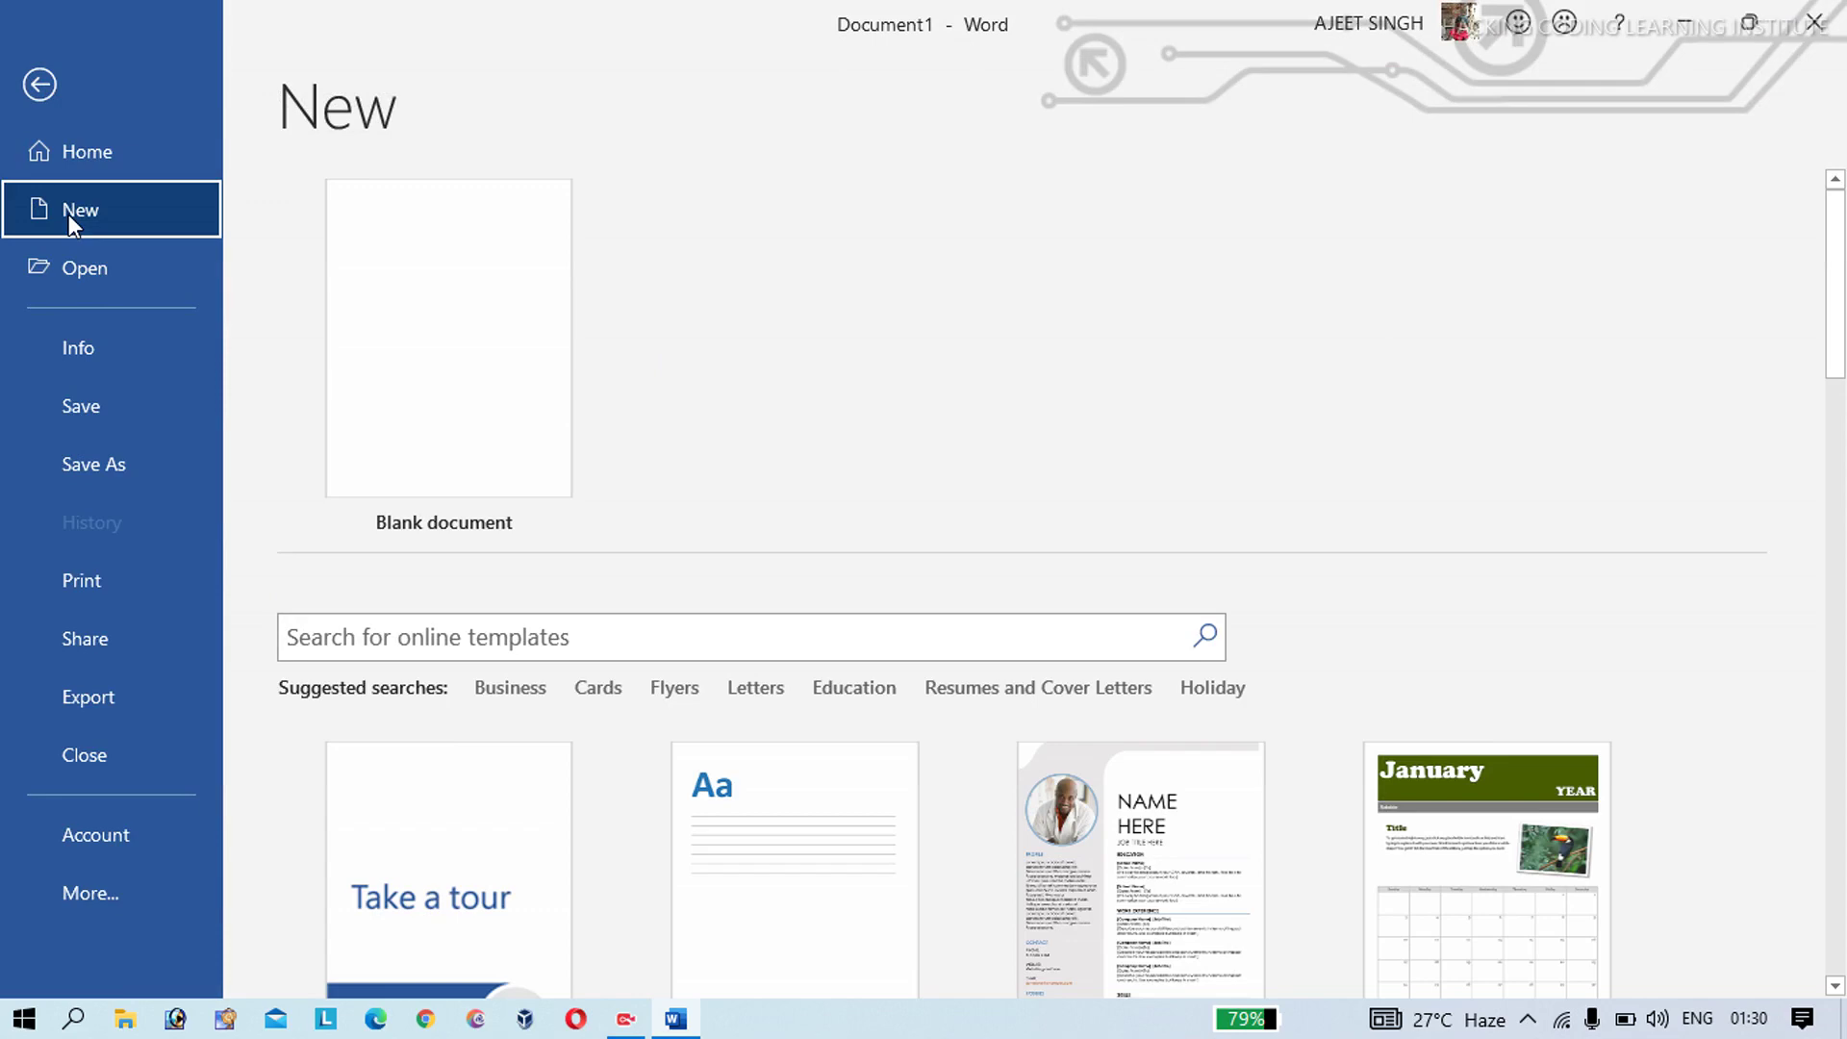
pyautogui.moveTo(1844, 288); pyautogui.dragTo(1844, 539)
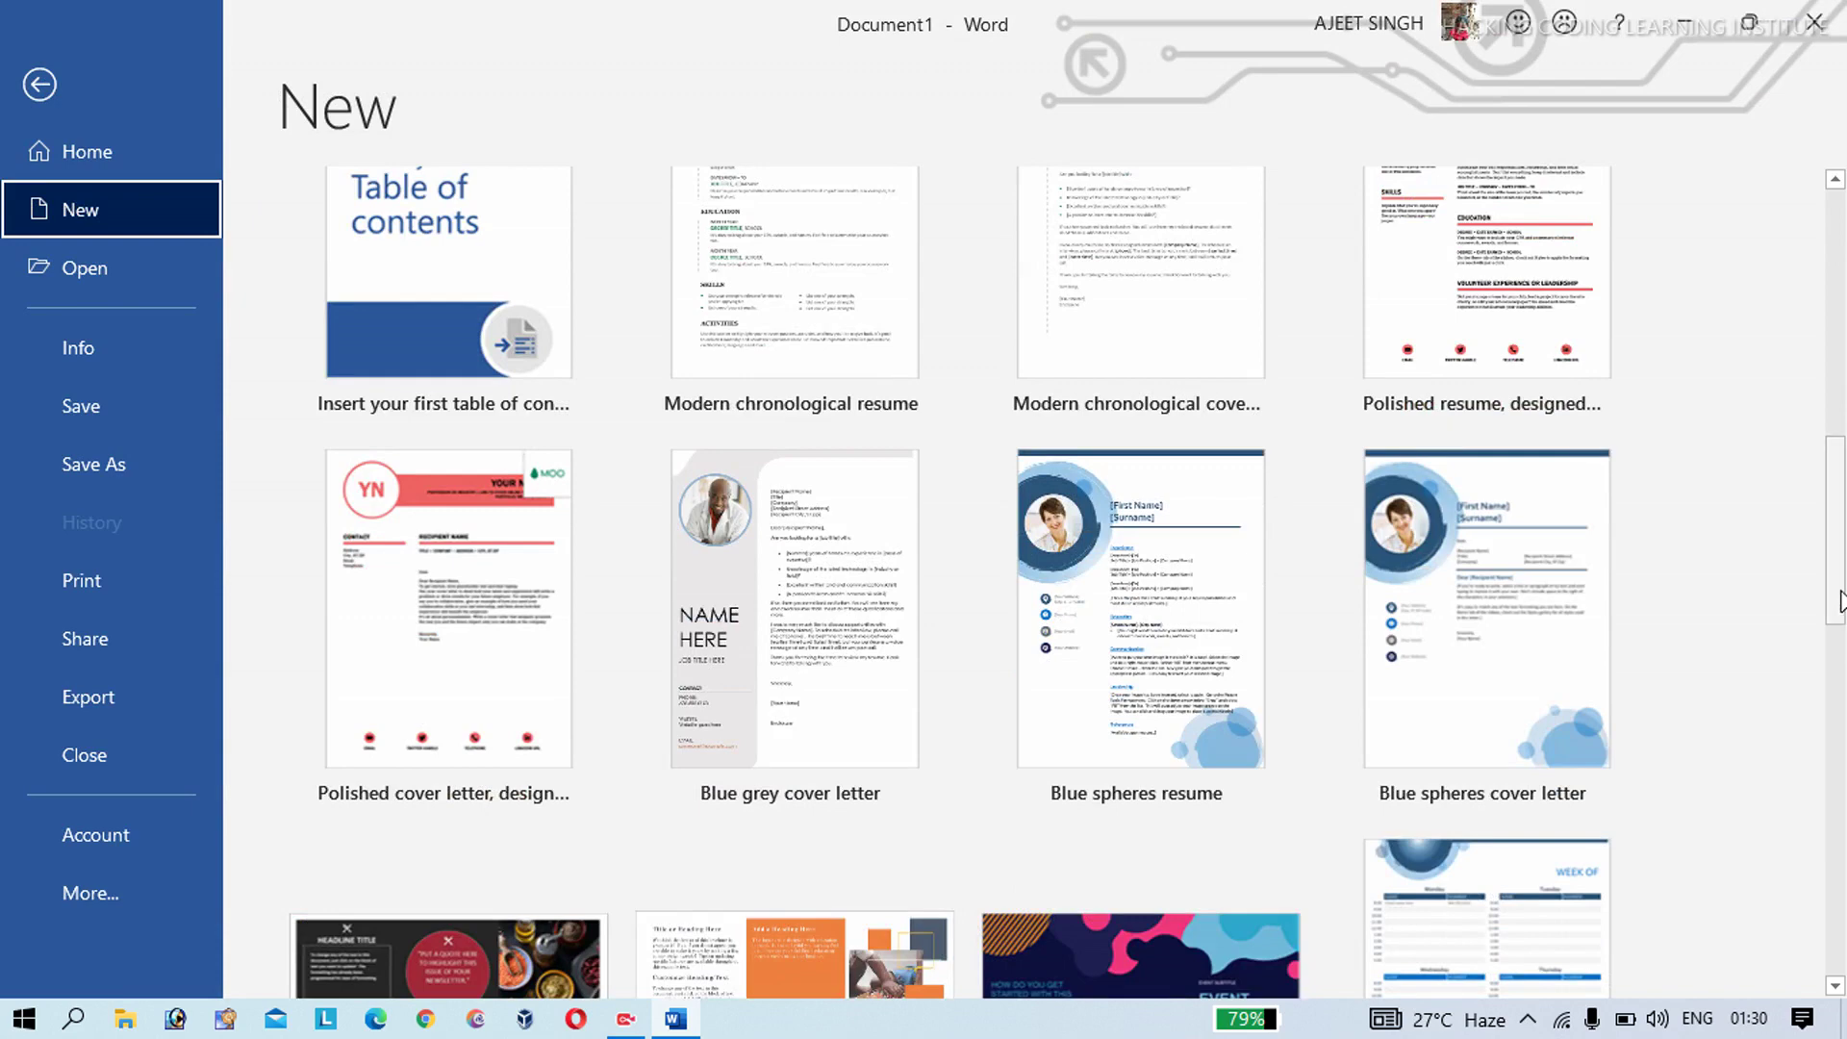
pyautogui.moveTo(1843, 635); pyautogui.dragTo(1841, 943)
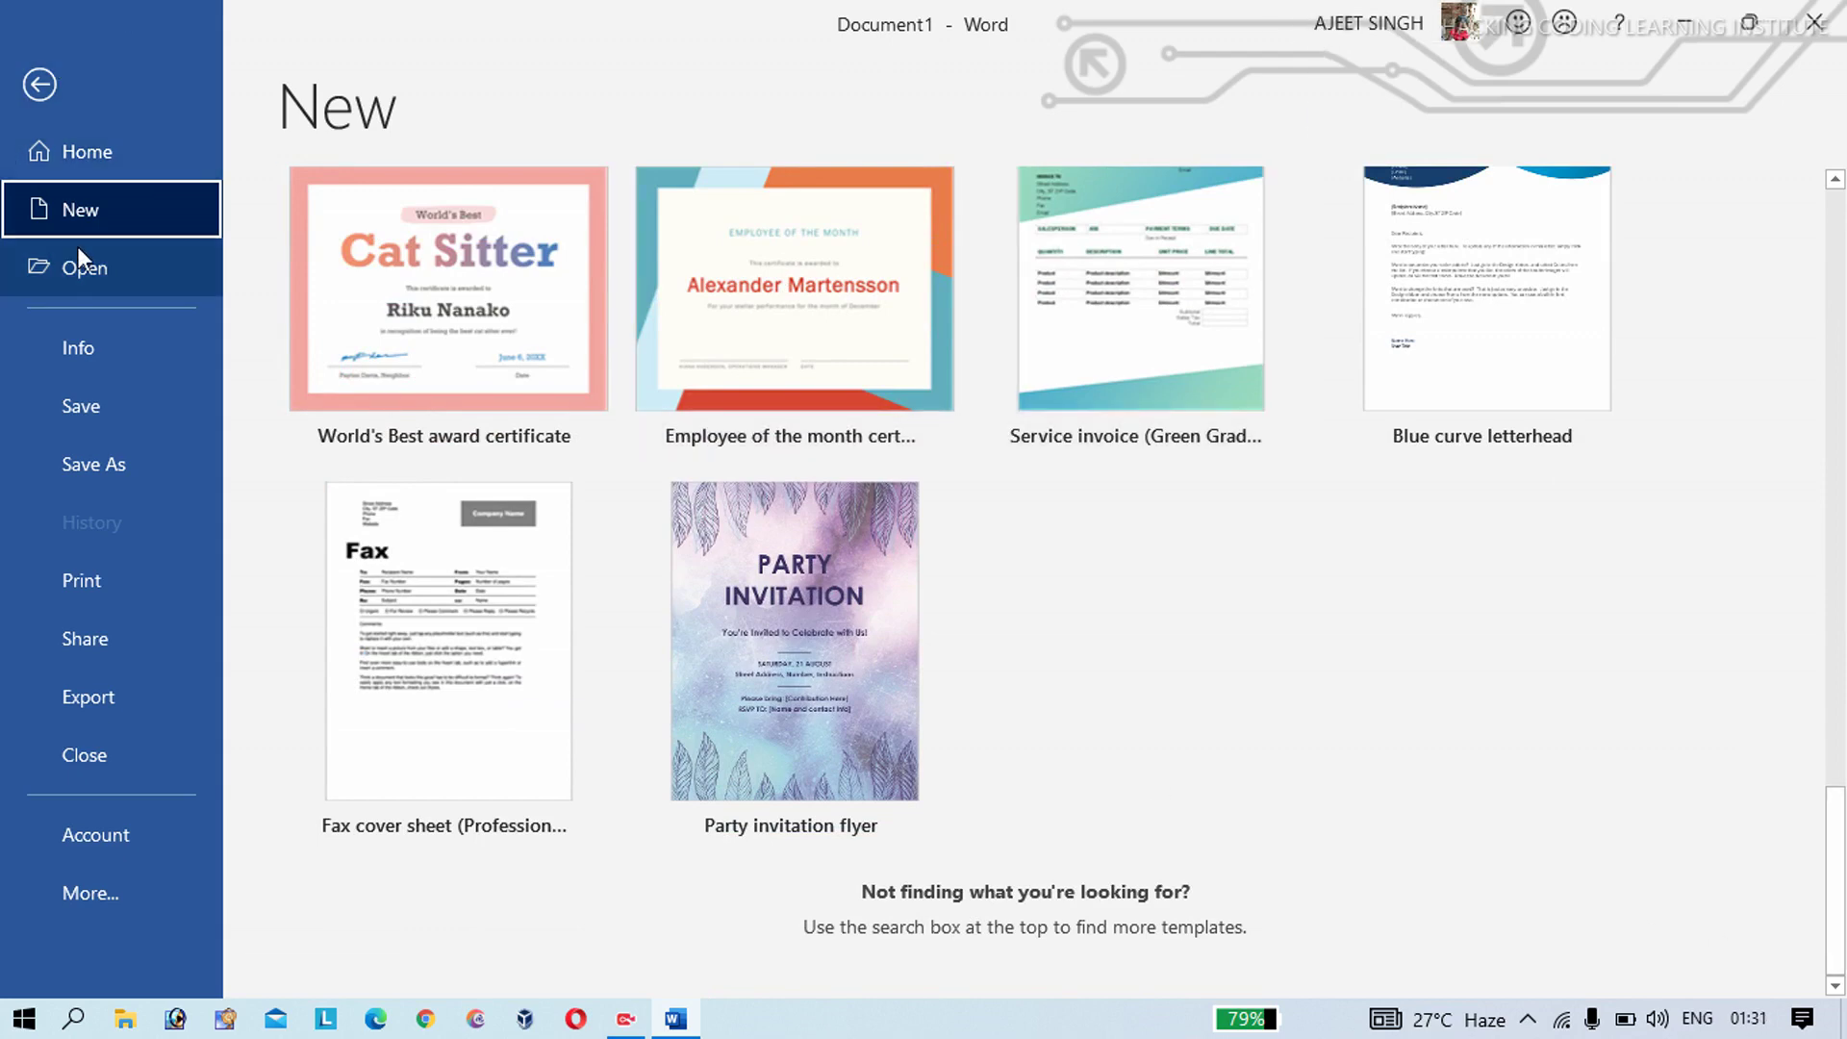
pyautogui.click(79, 274)
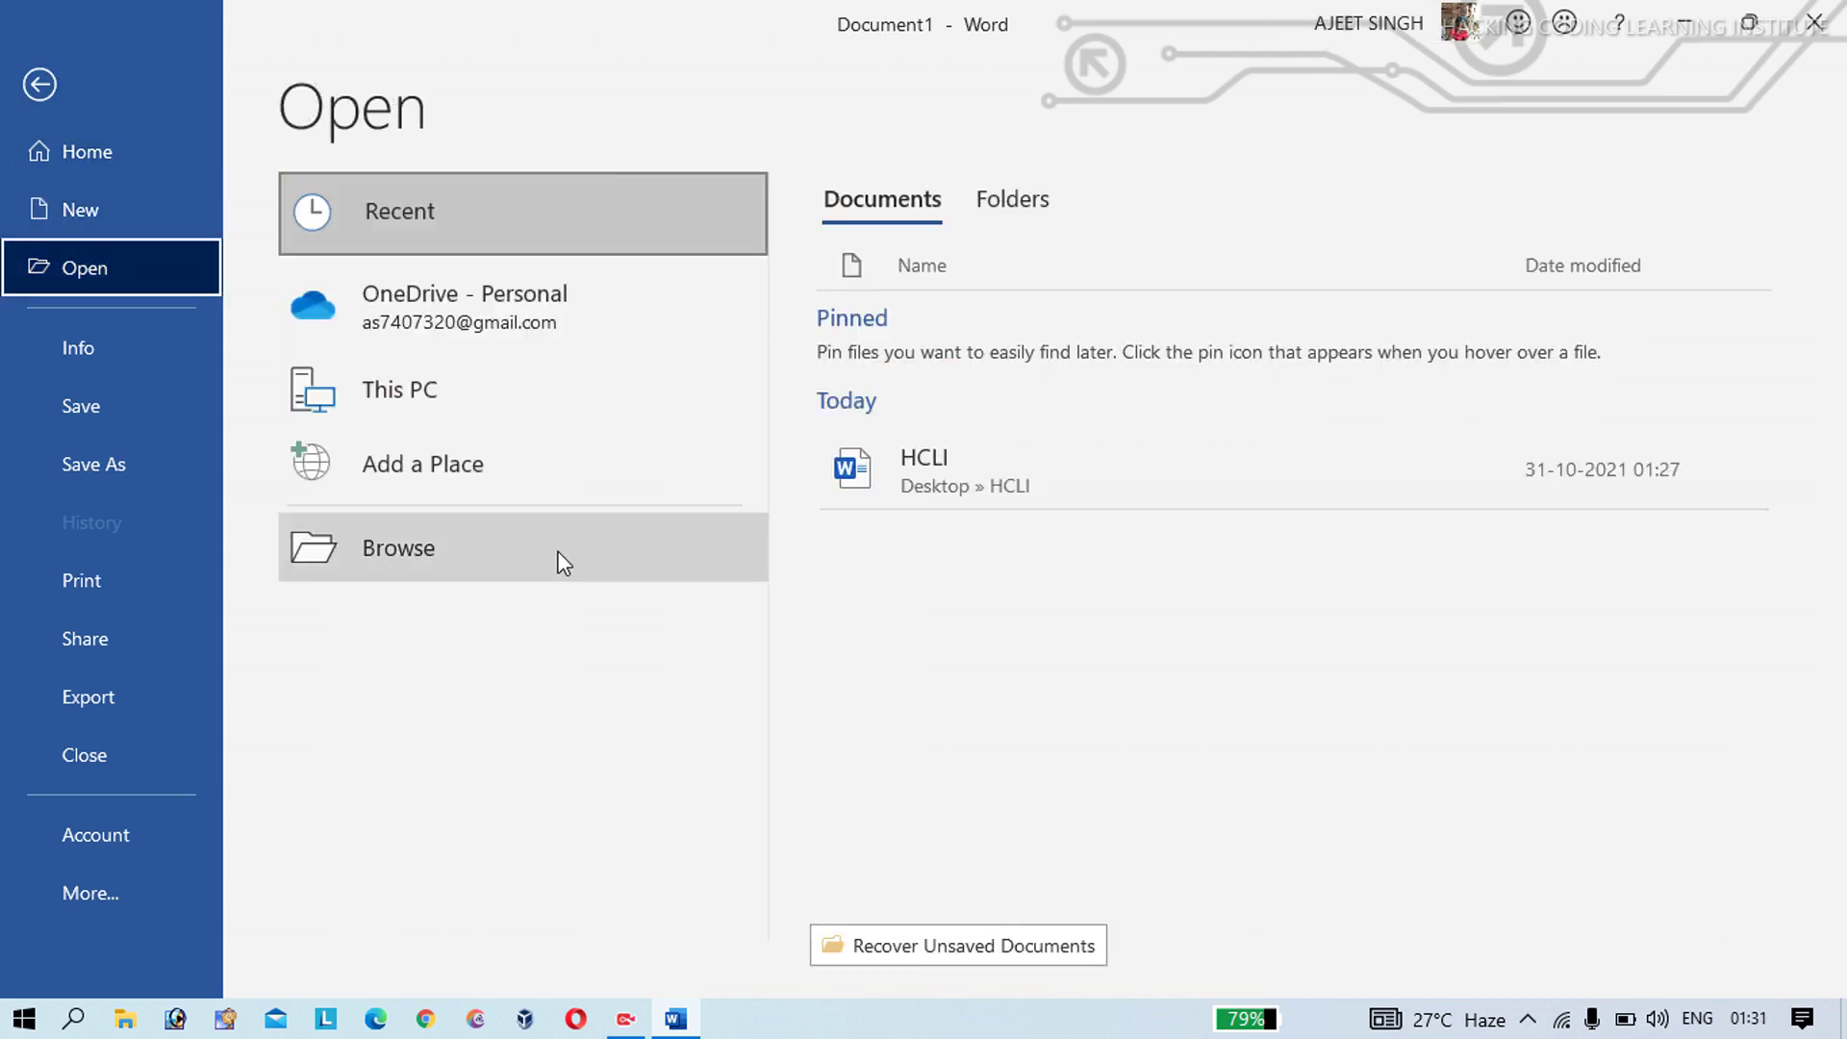
pyautogui.click(1080, 466)
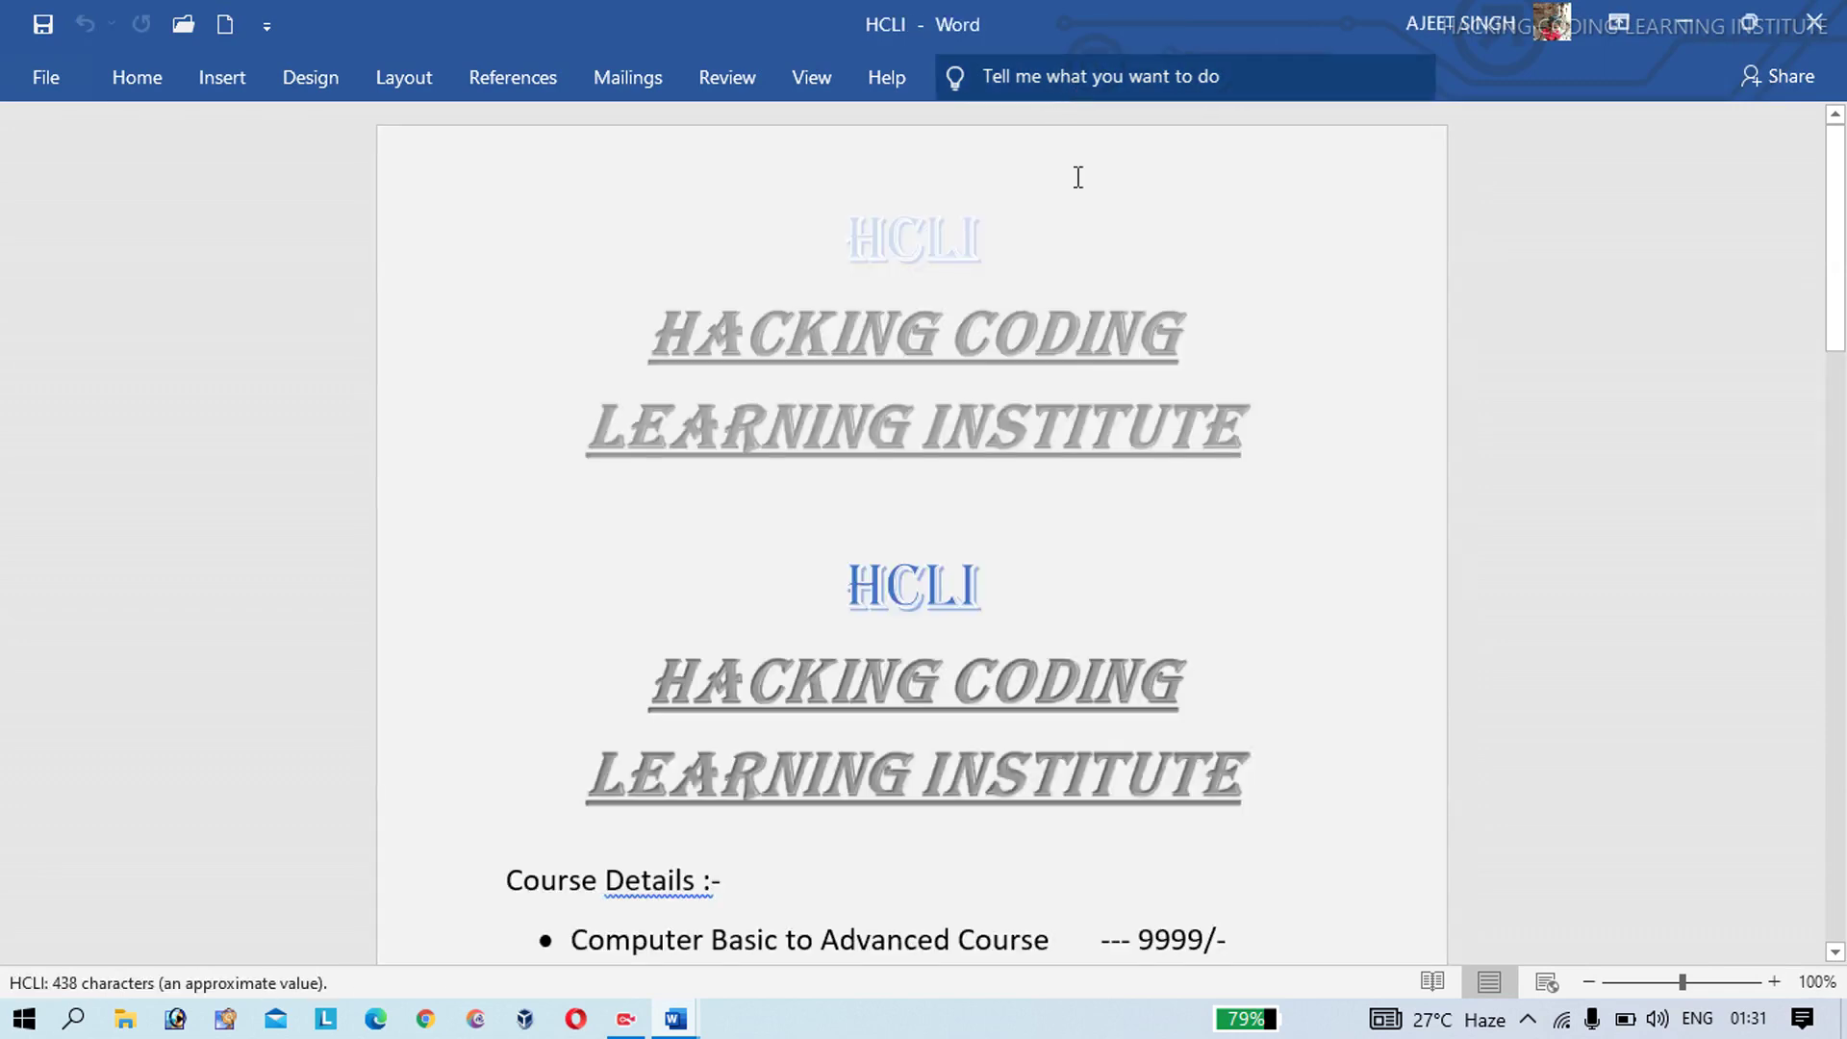
pyautogui.click(861, 615)
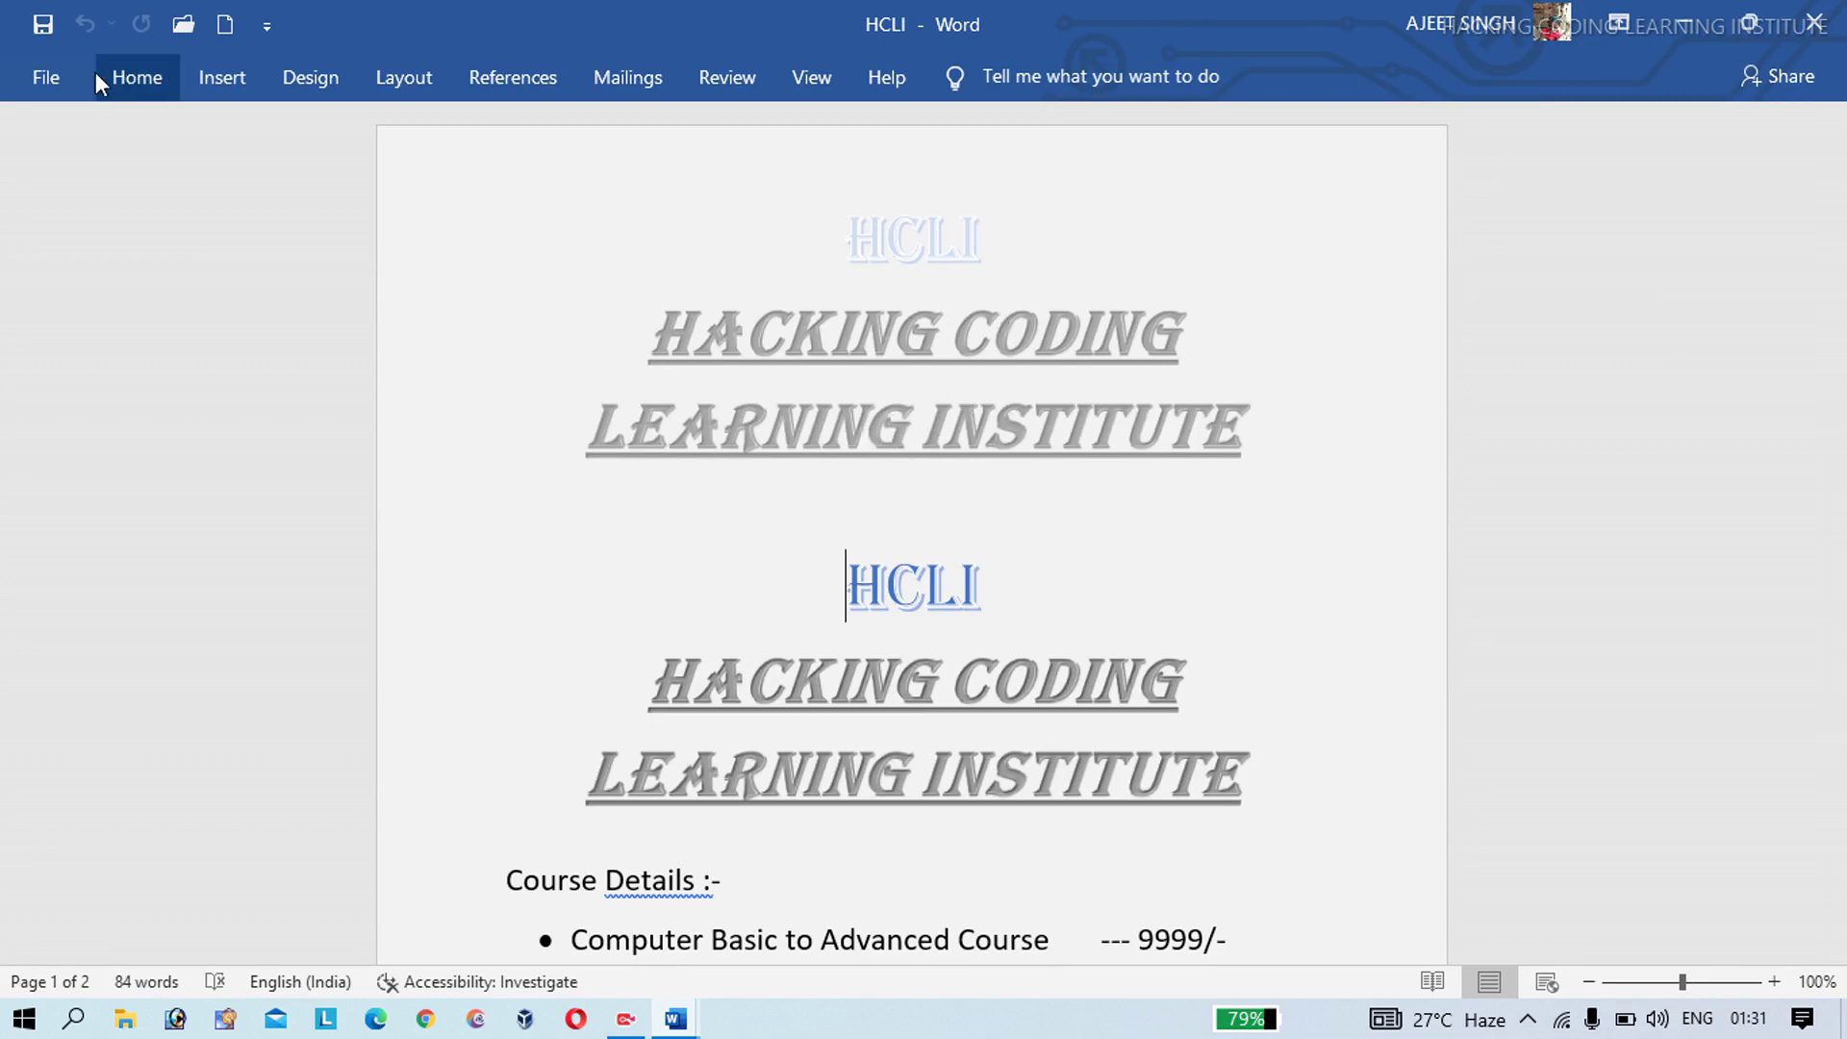
pyautogui.click(1814, 19)
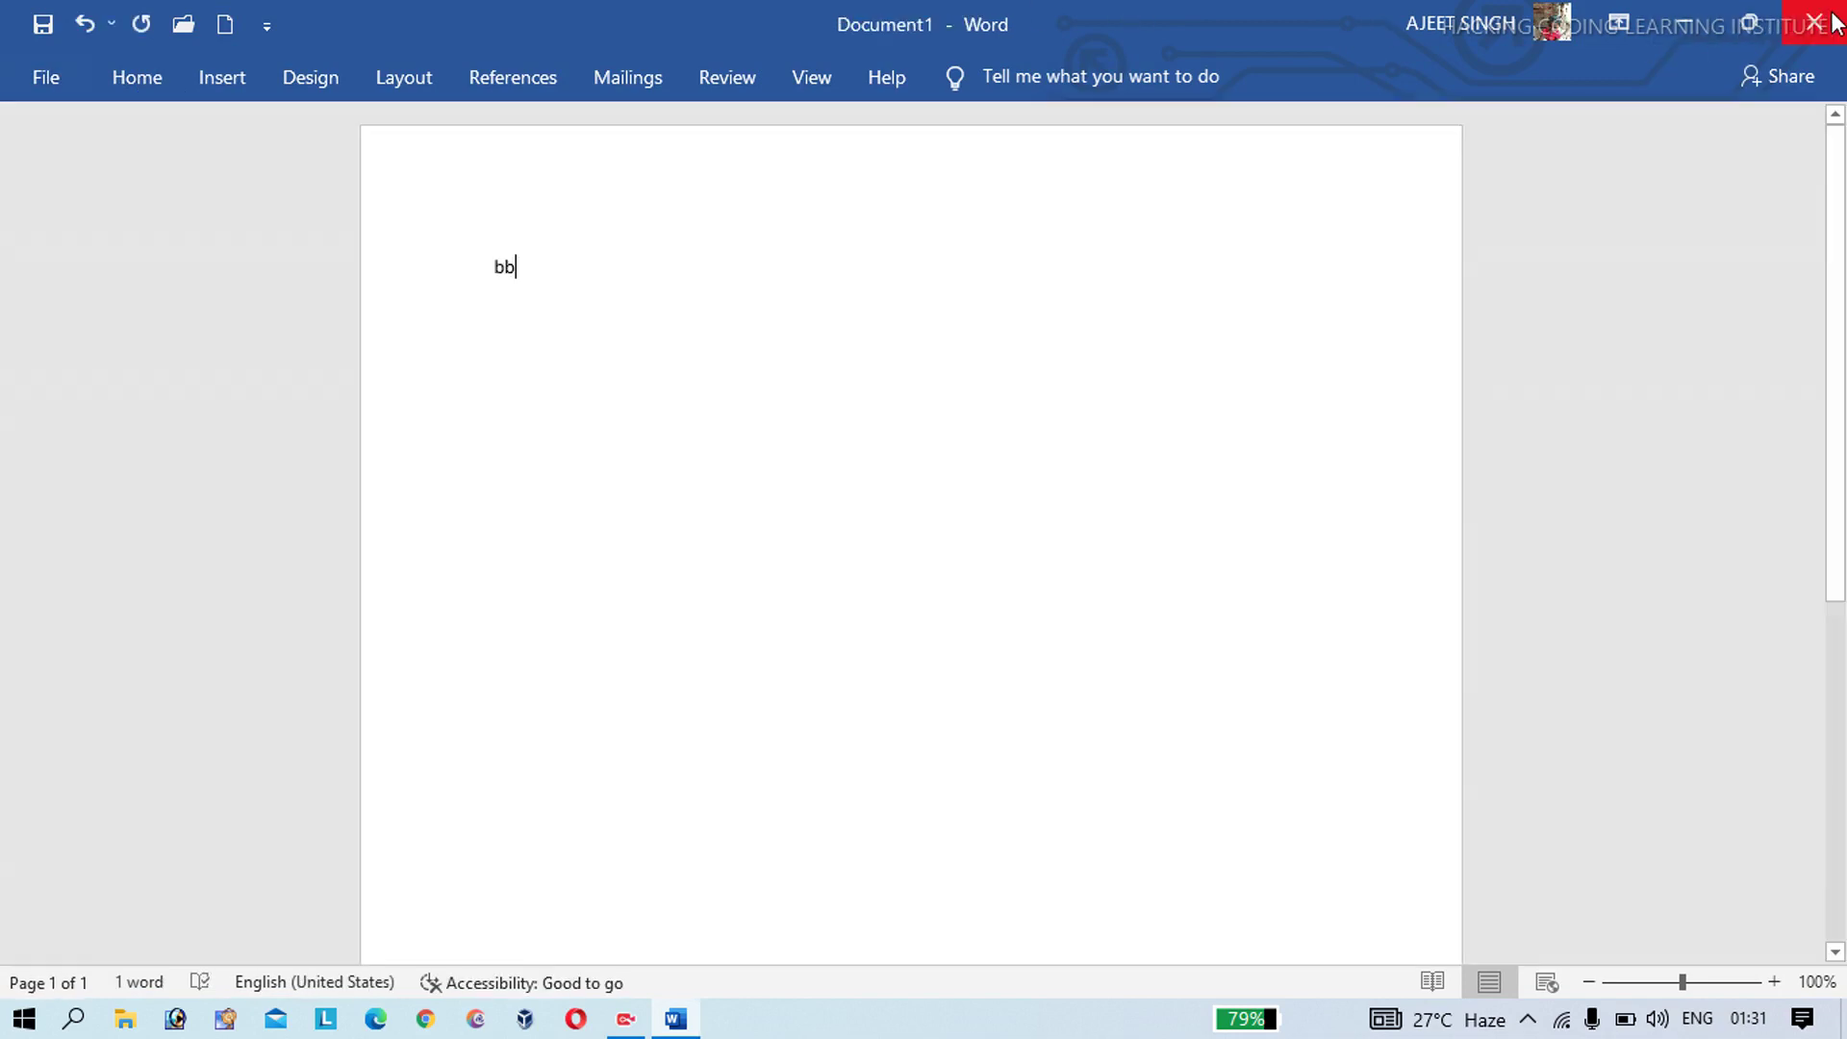
# - Review the Info page and Save As options, opening a Desktop save dialog then cancelling it
pyautogui.click(59, 88)
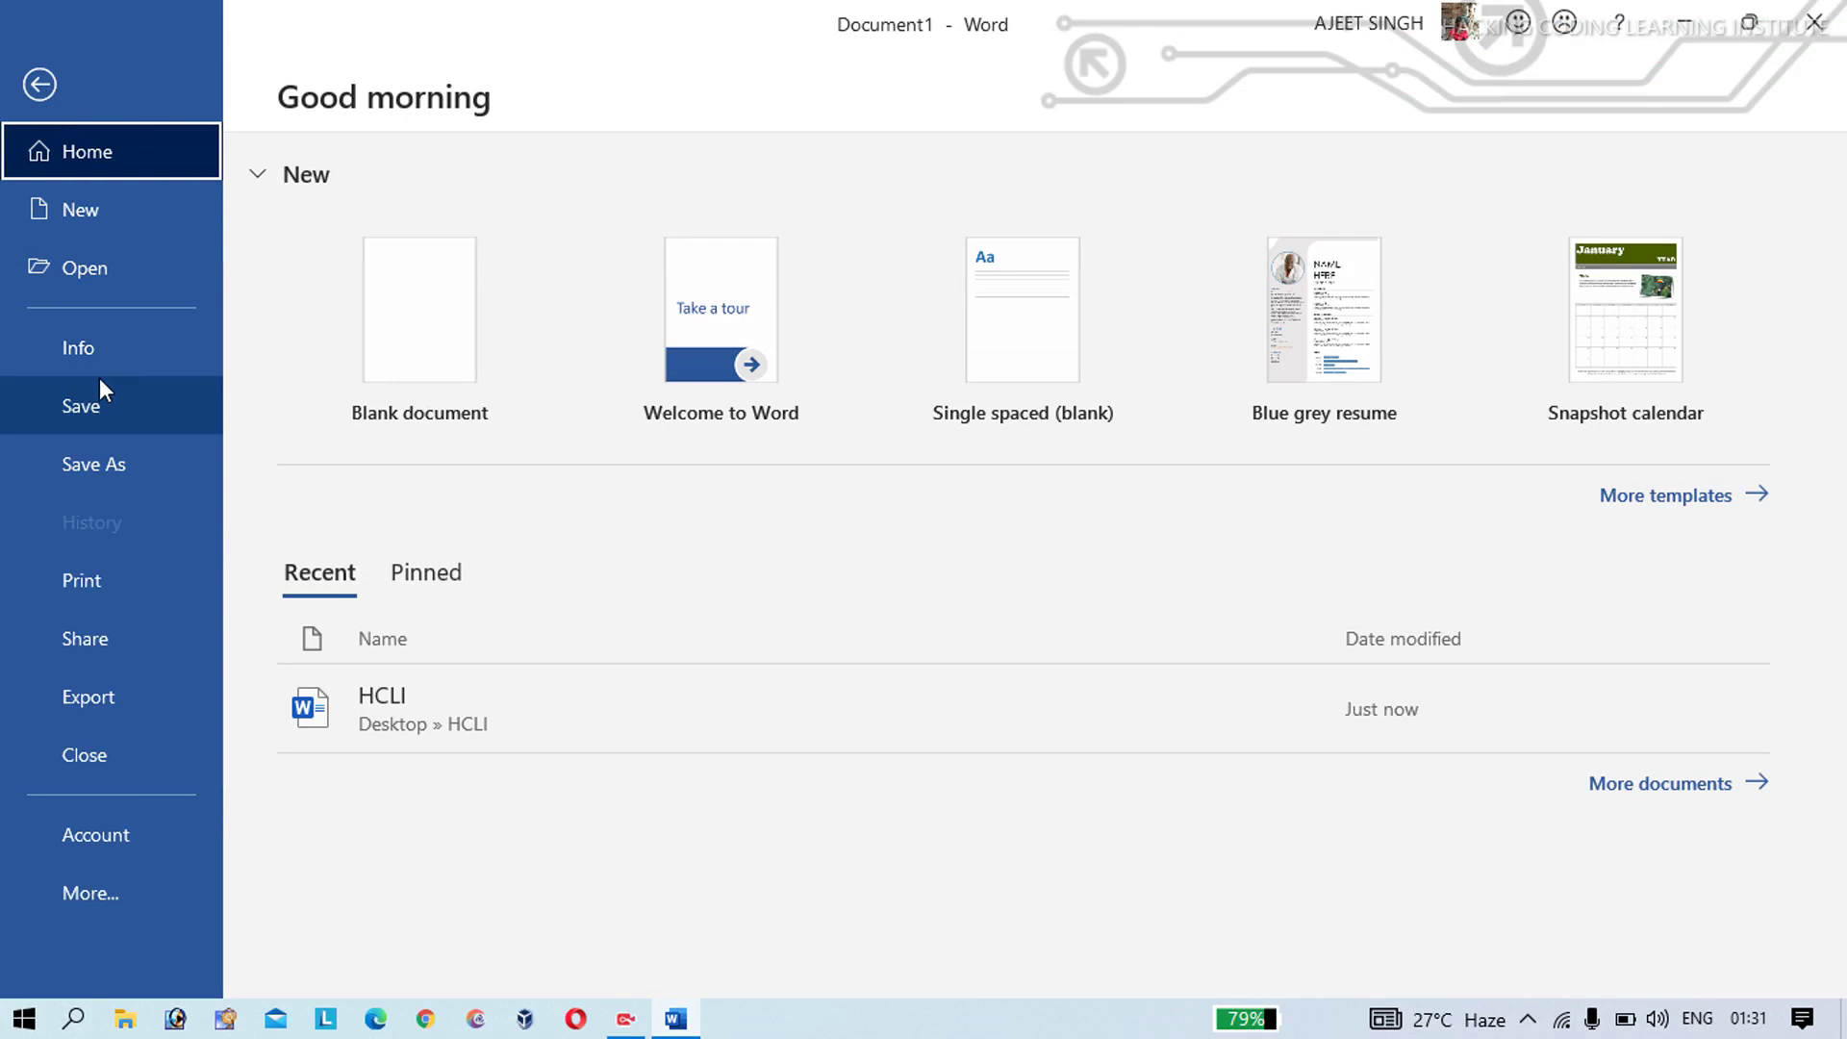
pyautogui.click(100, 356)
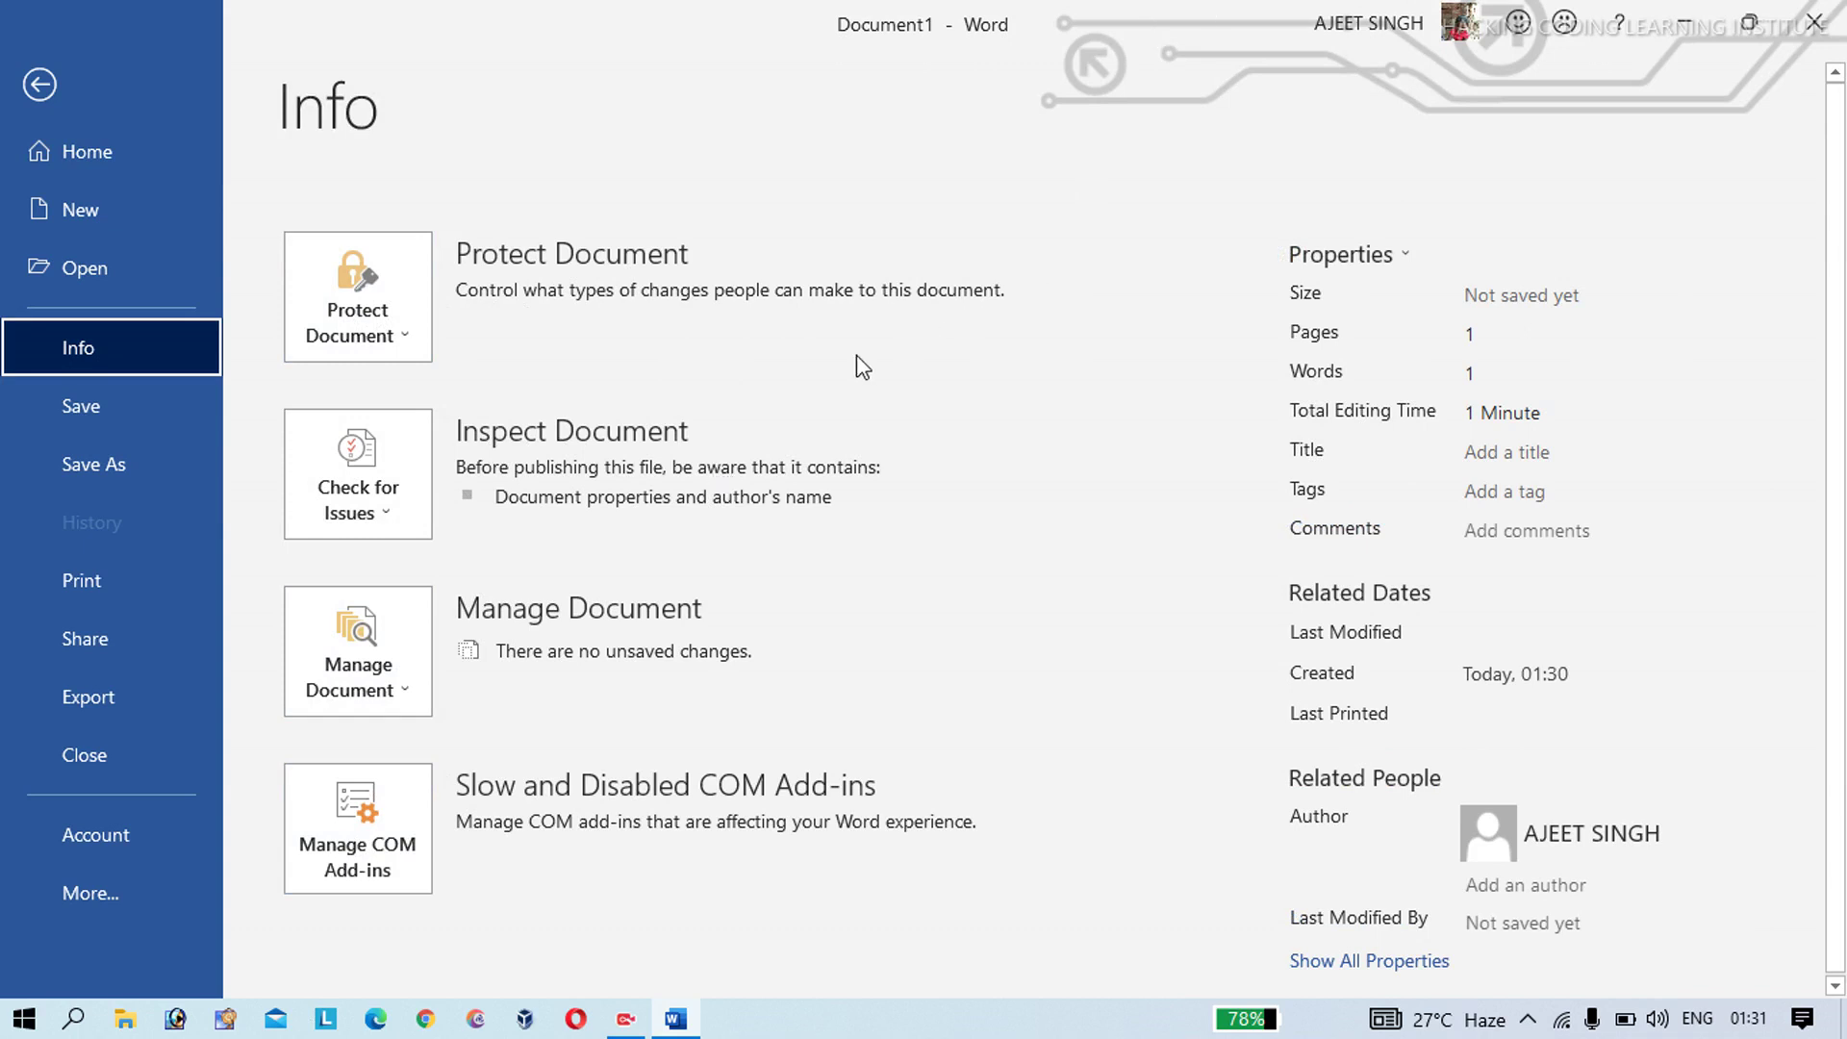
pyautogui.click(65, 418)
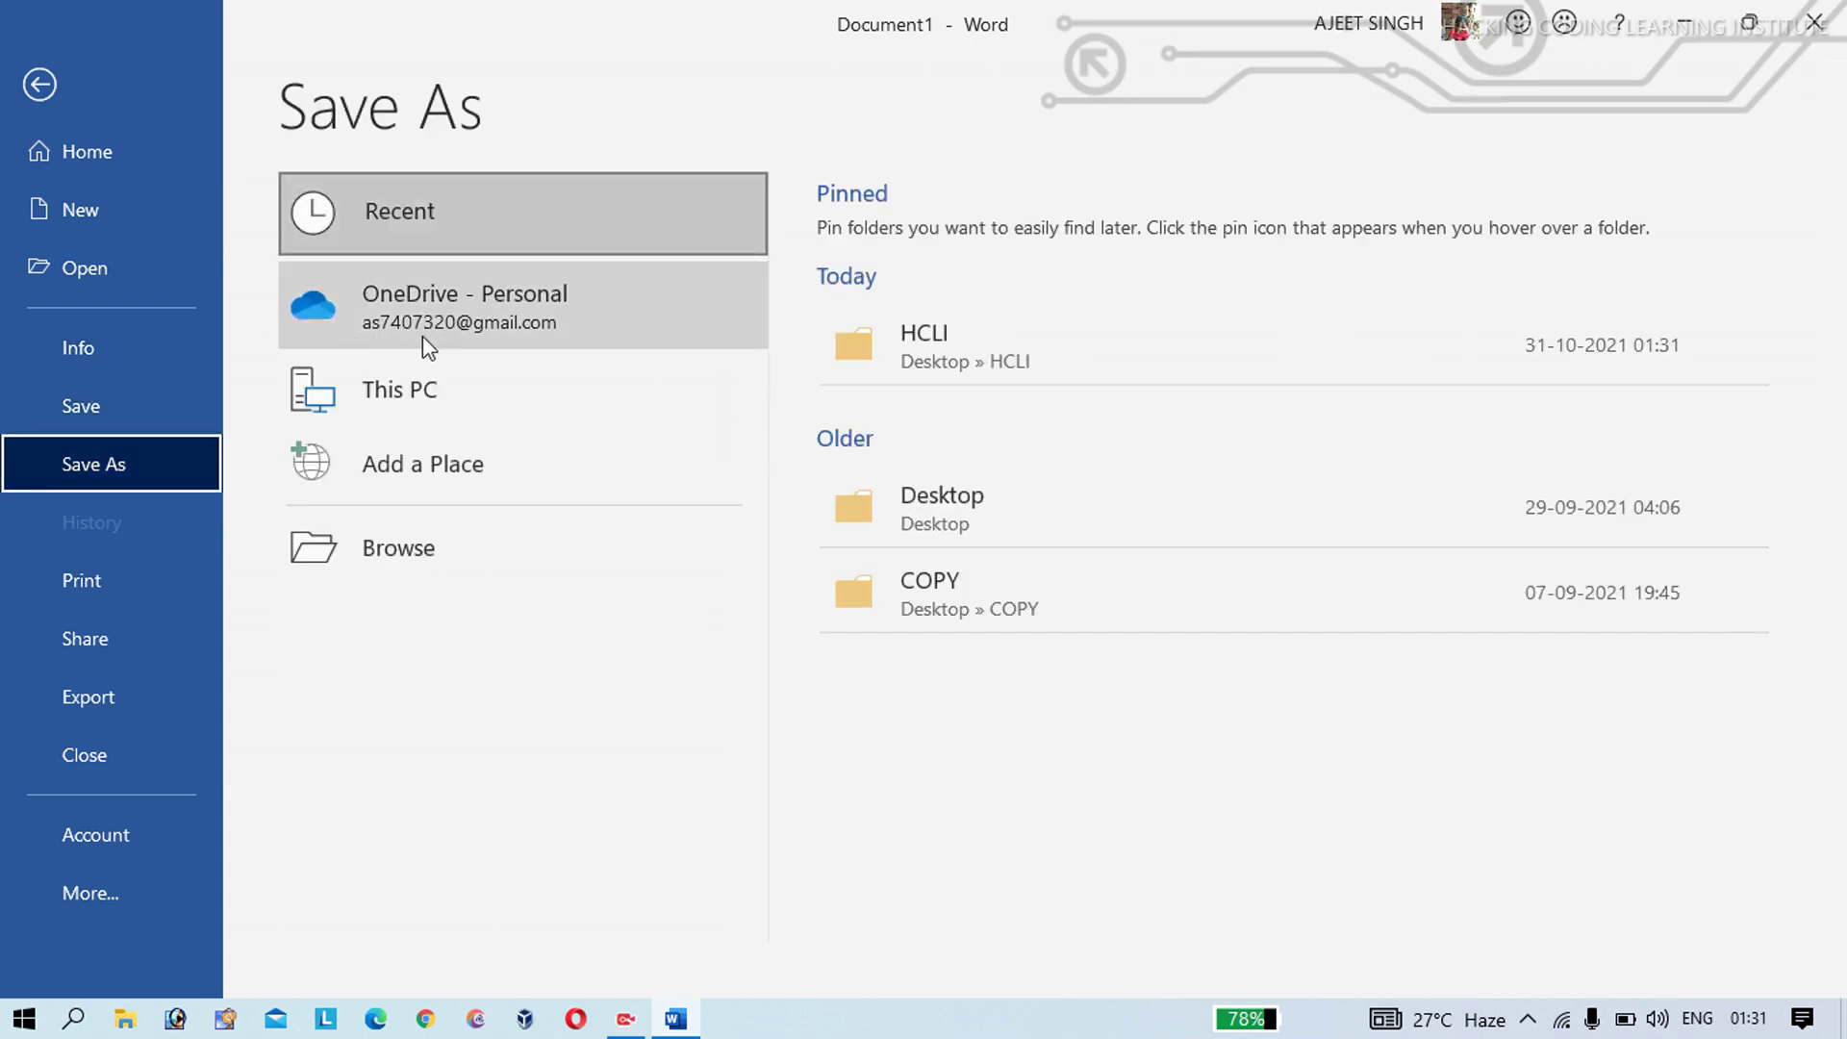
pyautogui.click(365, 404)
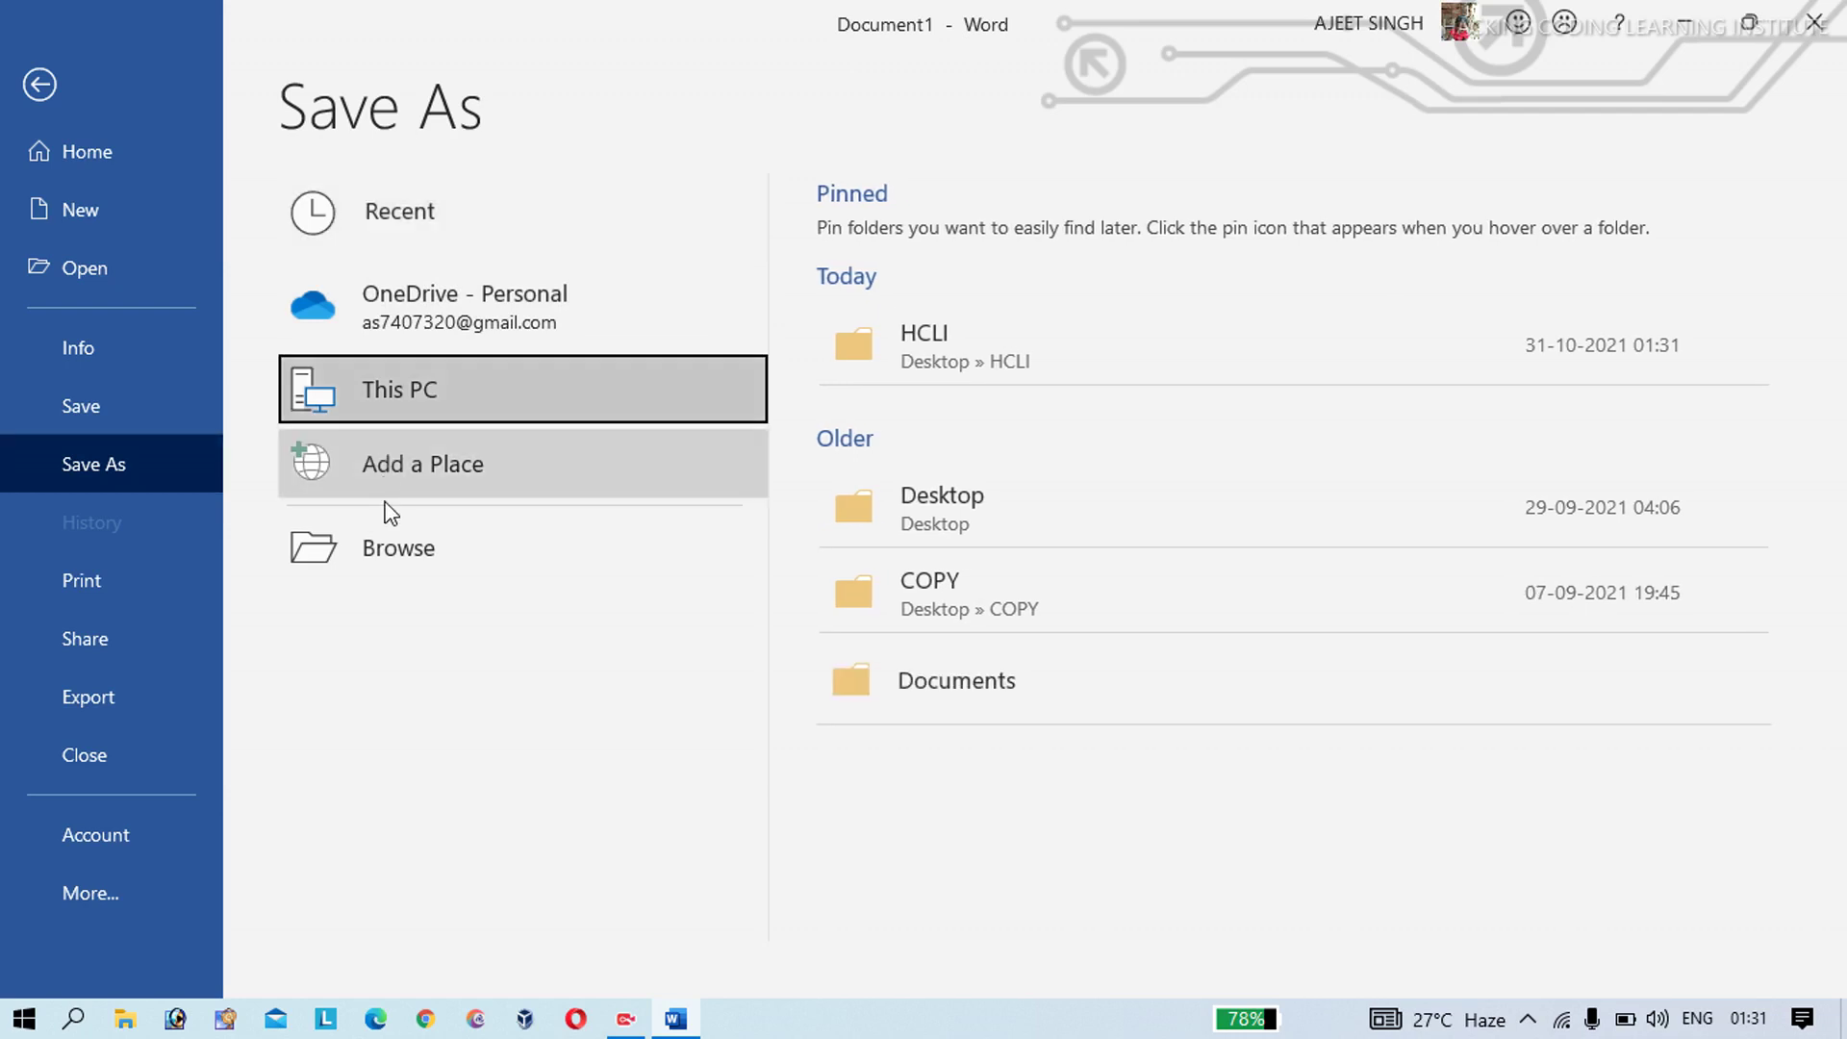
pyautogui.moveTo(989, 346)
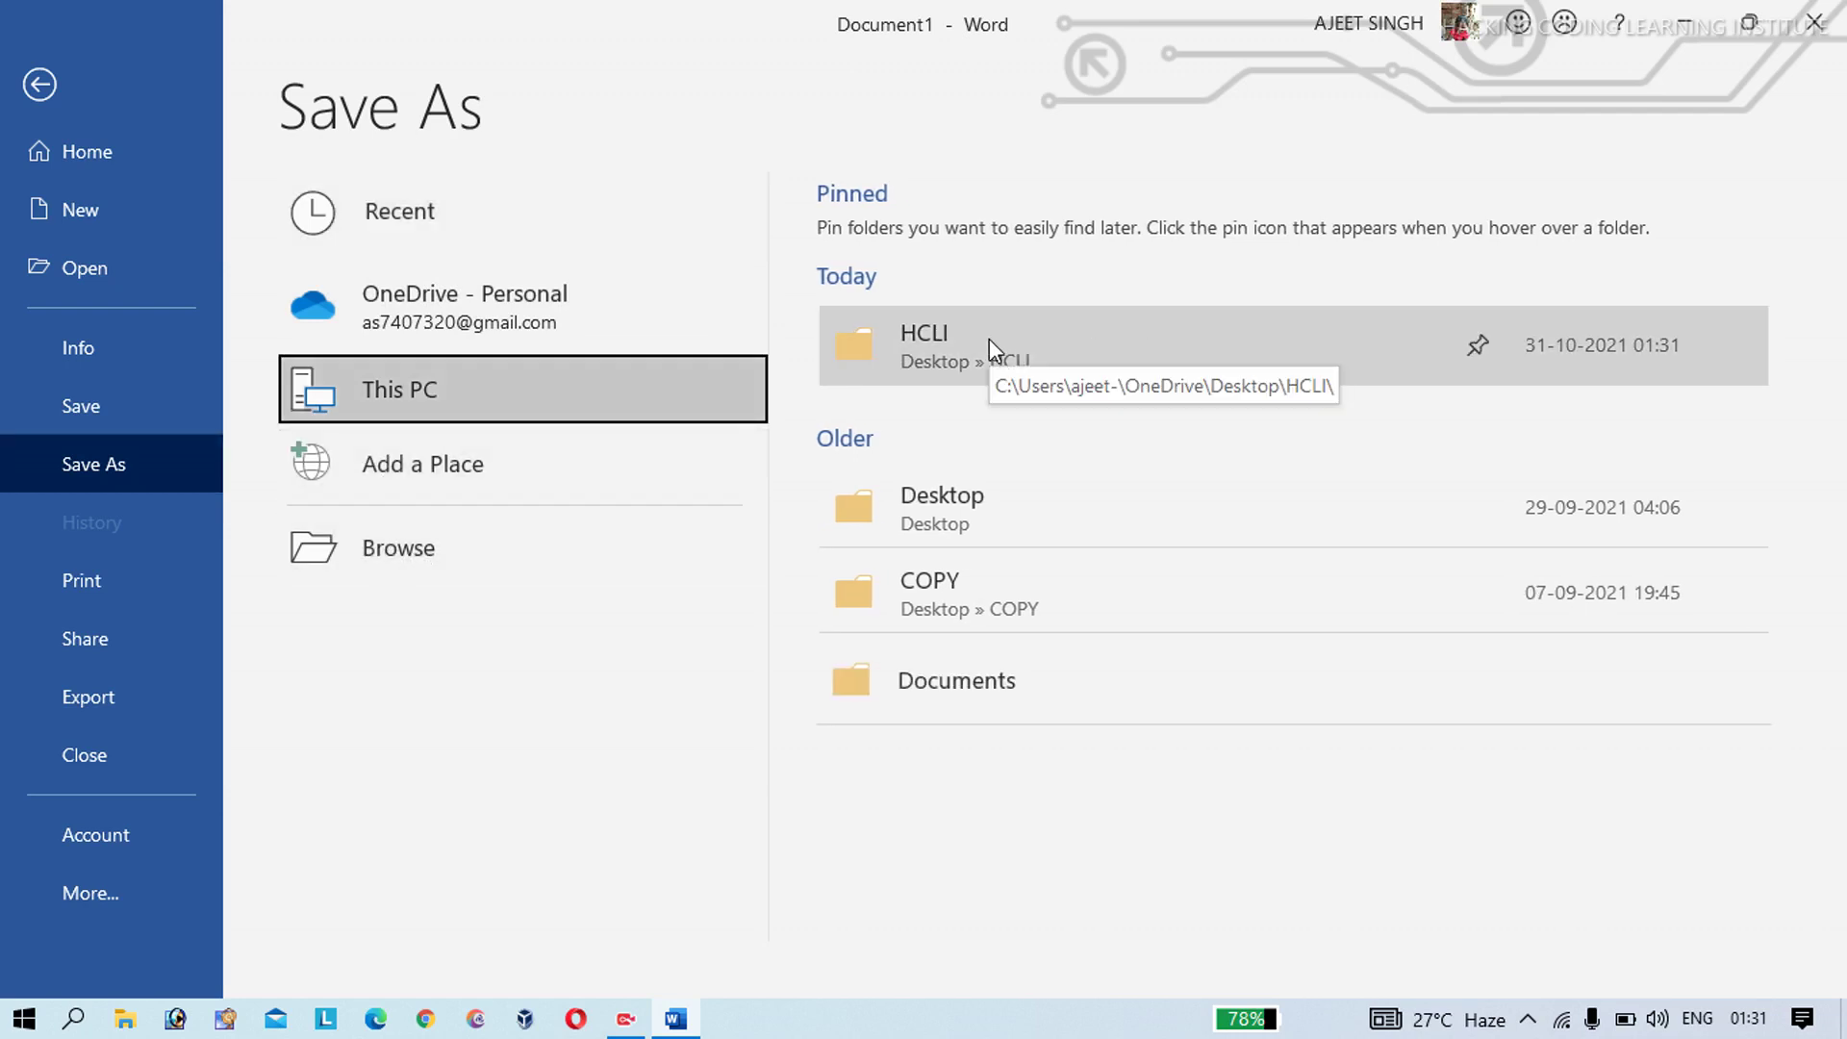
pyautogui.click(1002, 529)
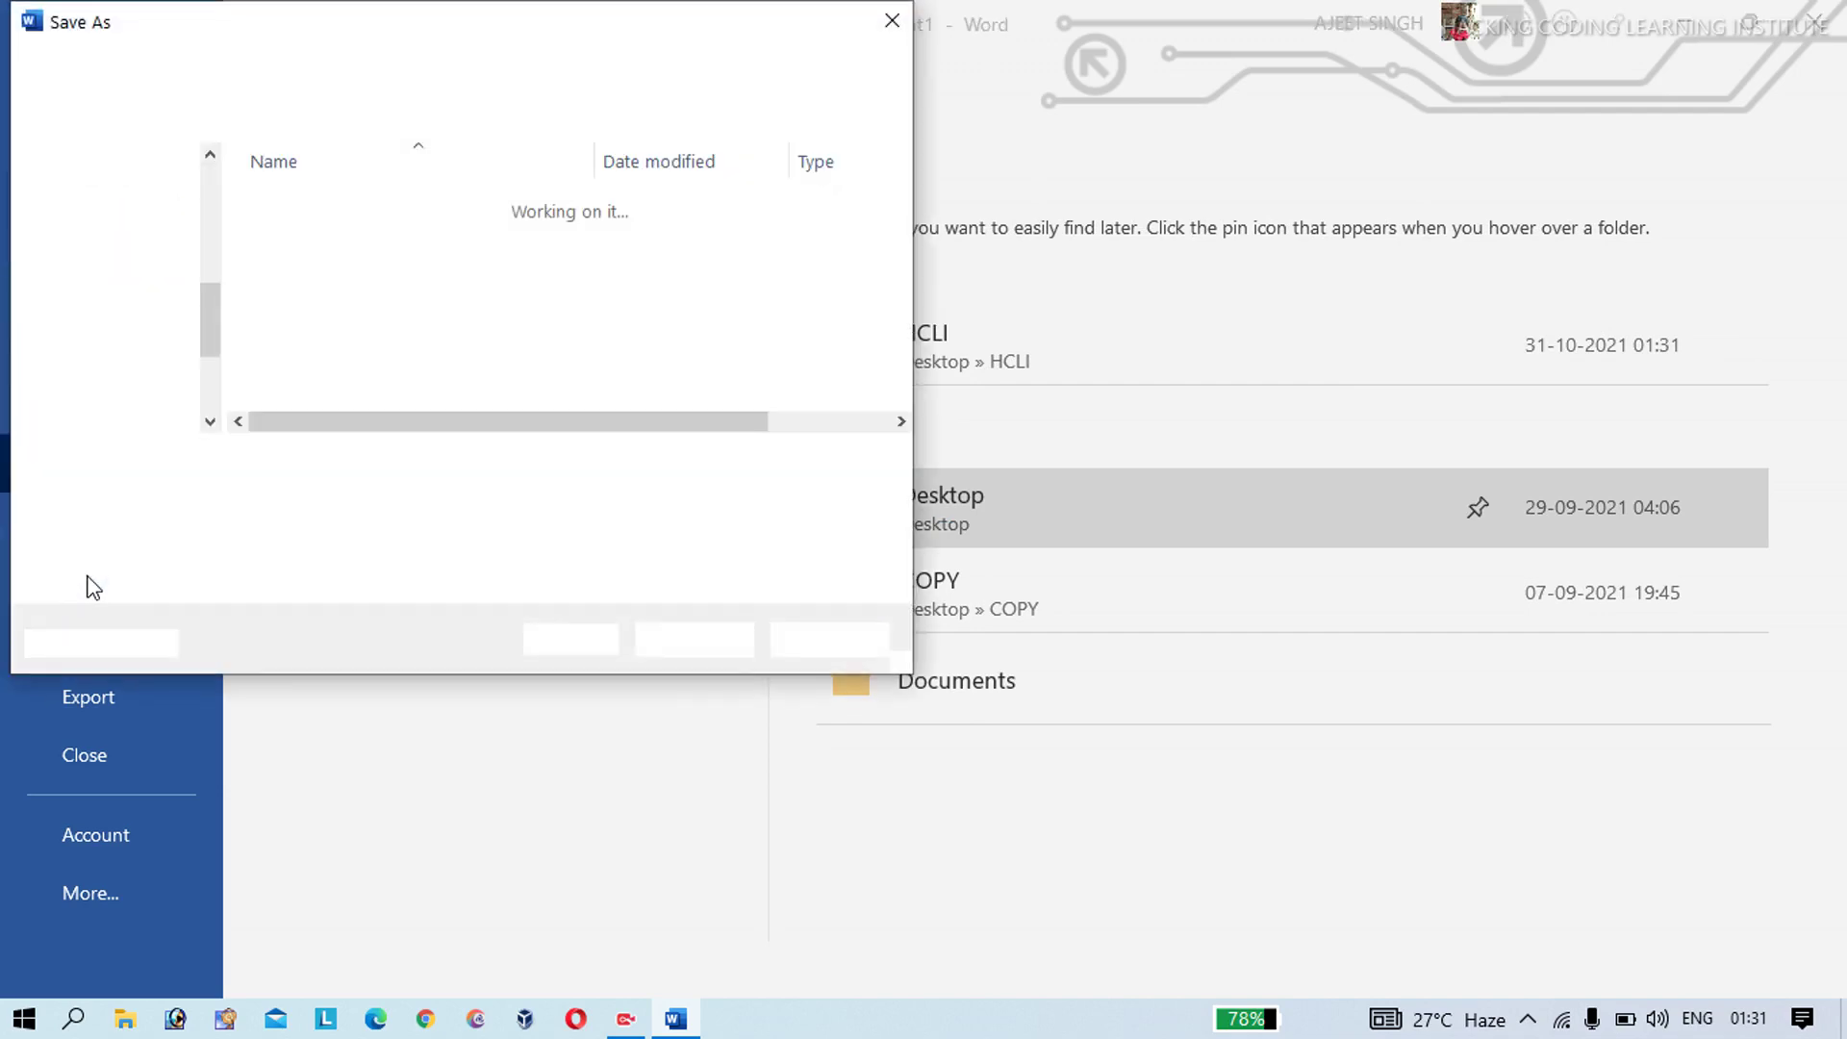
pyautogui.click(892, 21)
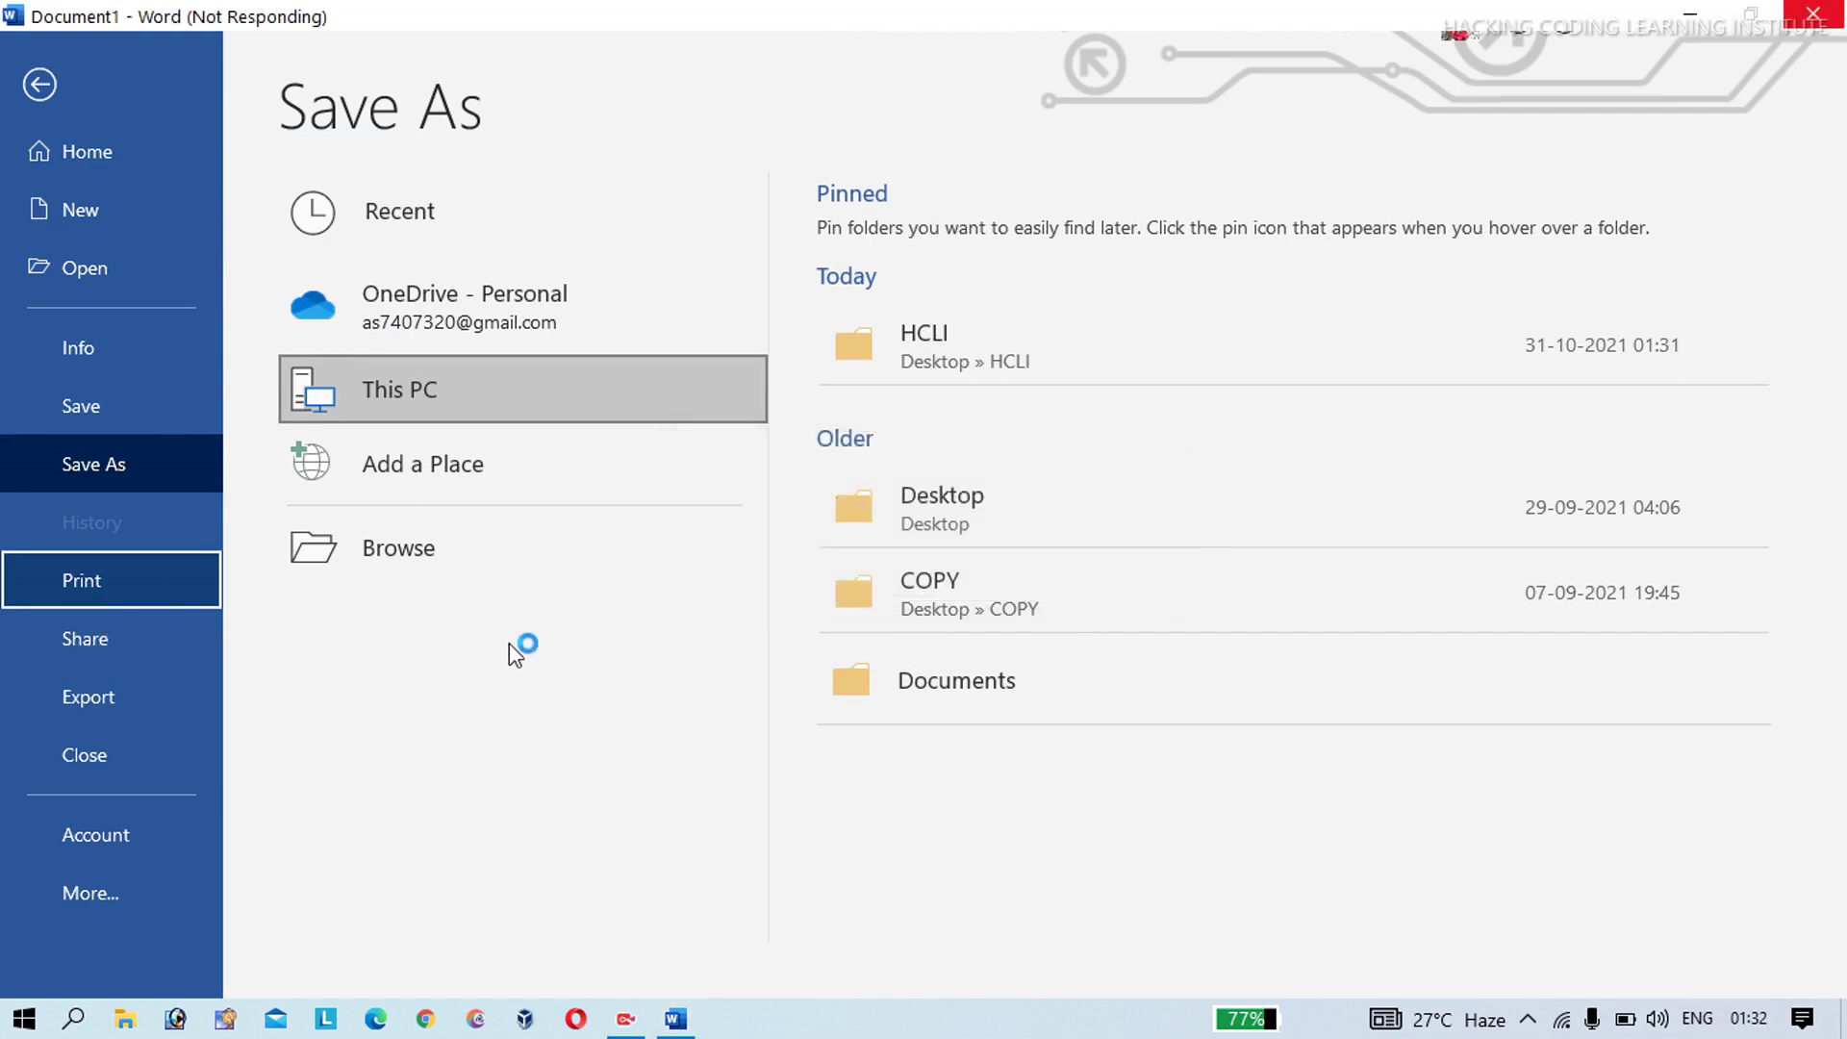
# - Look over Share and Export, then close the document to trigger the save prompt
pyautogui.click(102, 645)
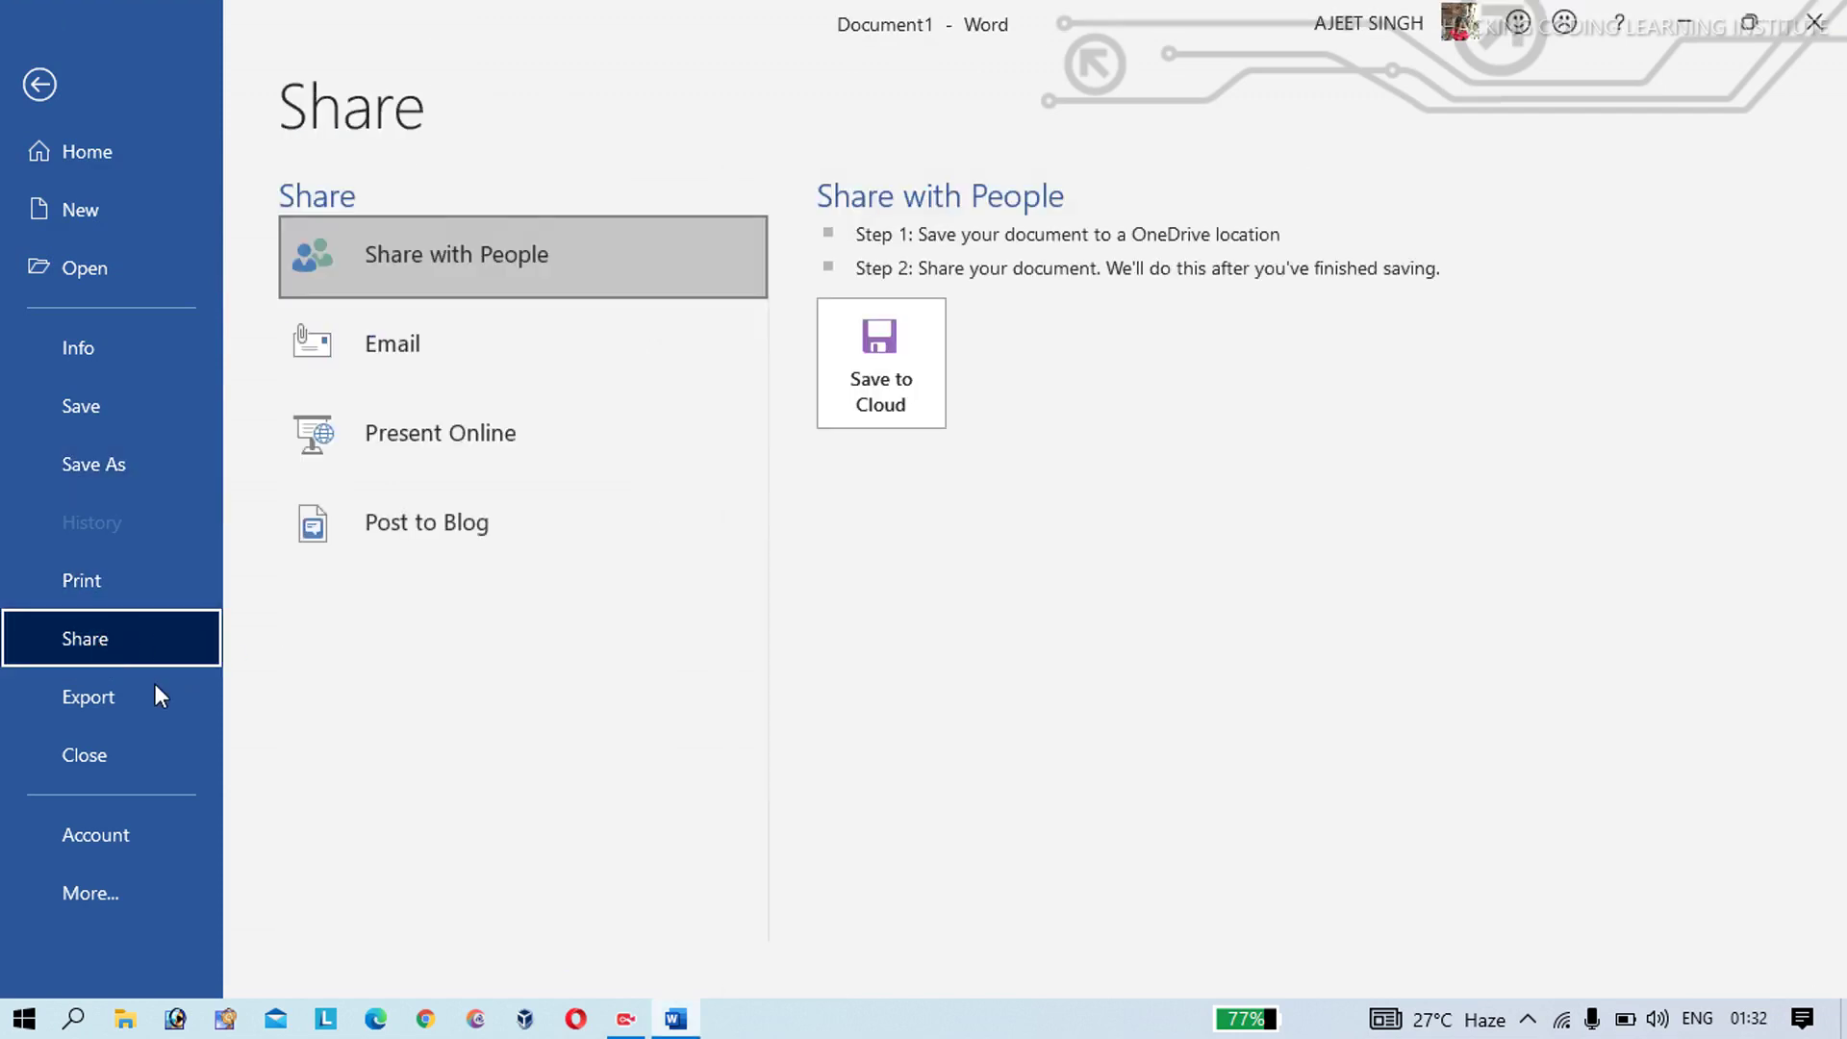
pyautogui.click(113, 700)
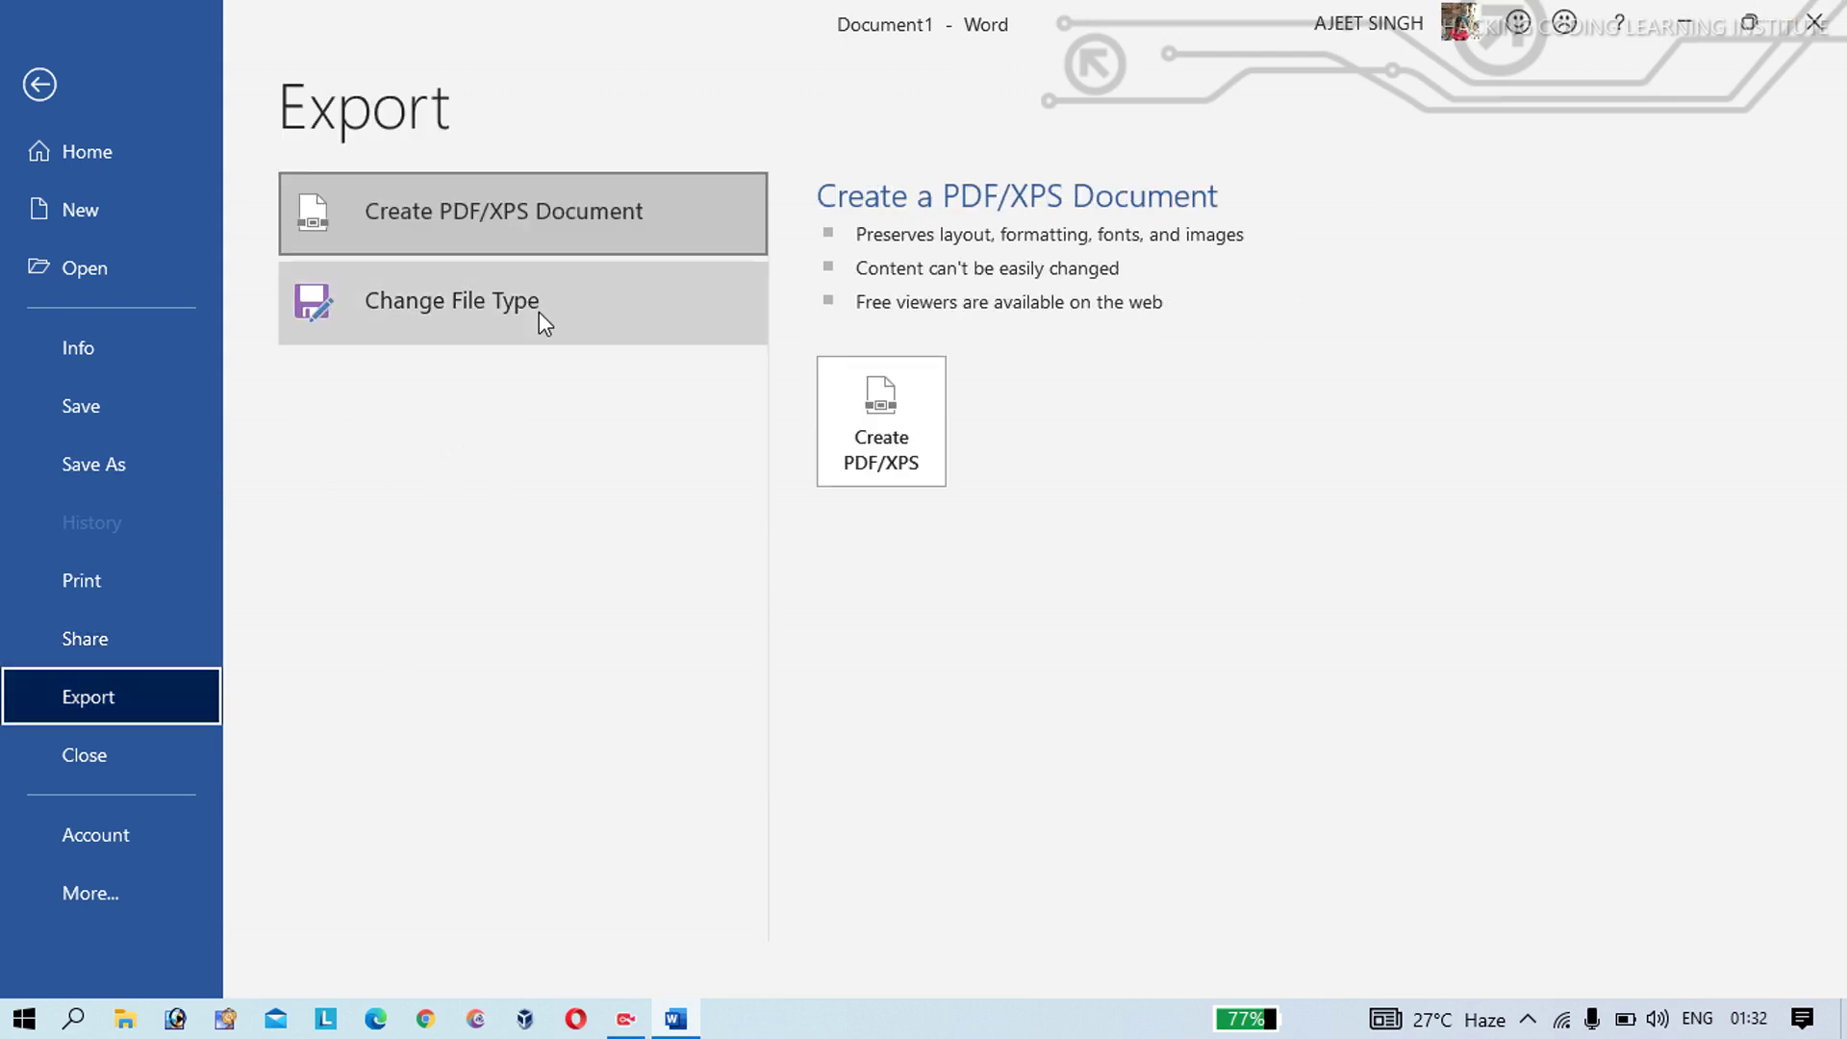
pyautogui.click(107, 762)
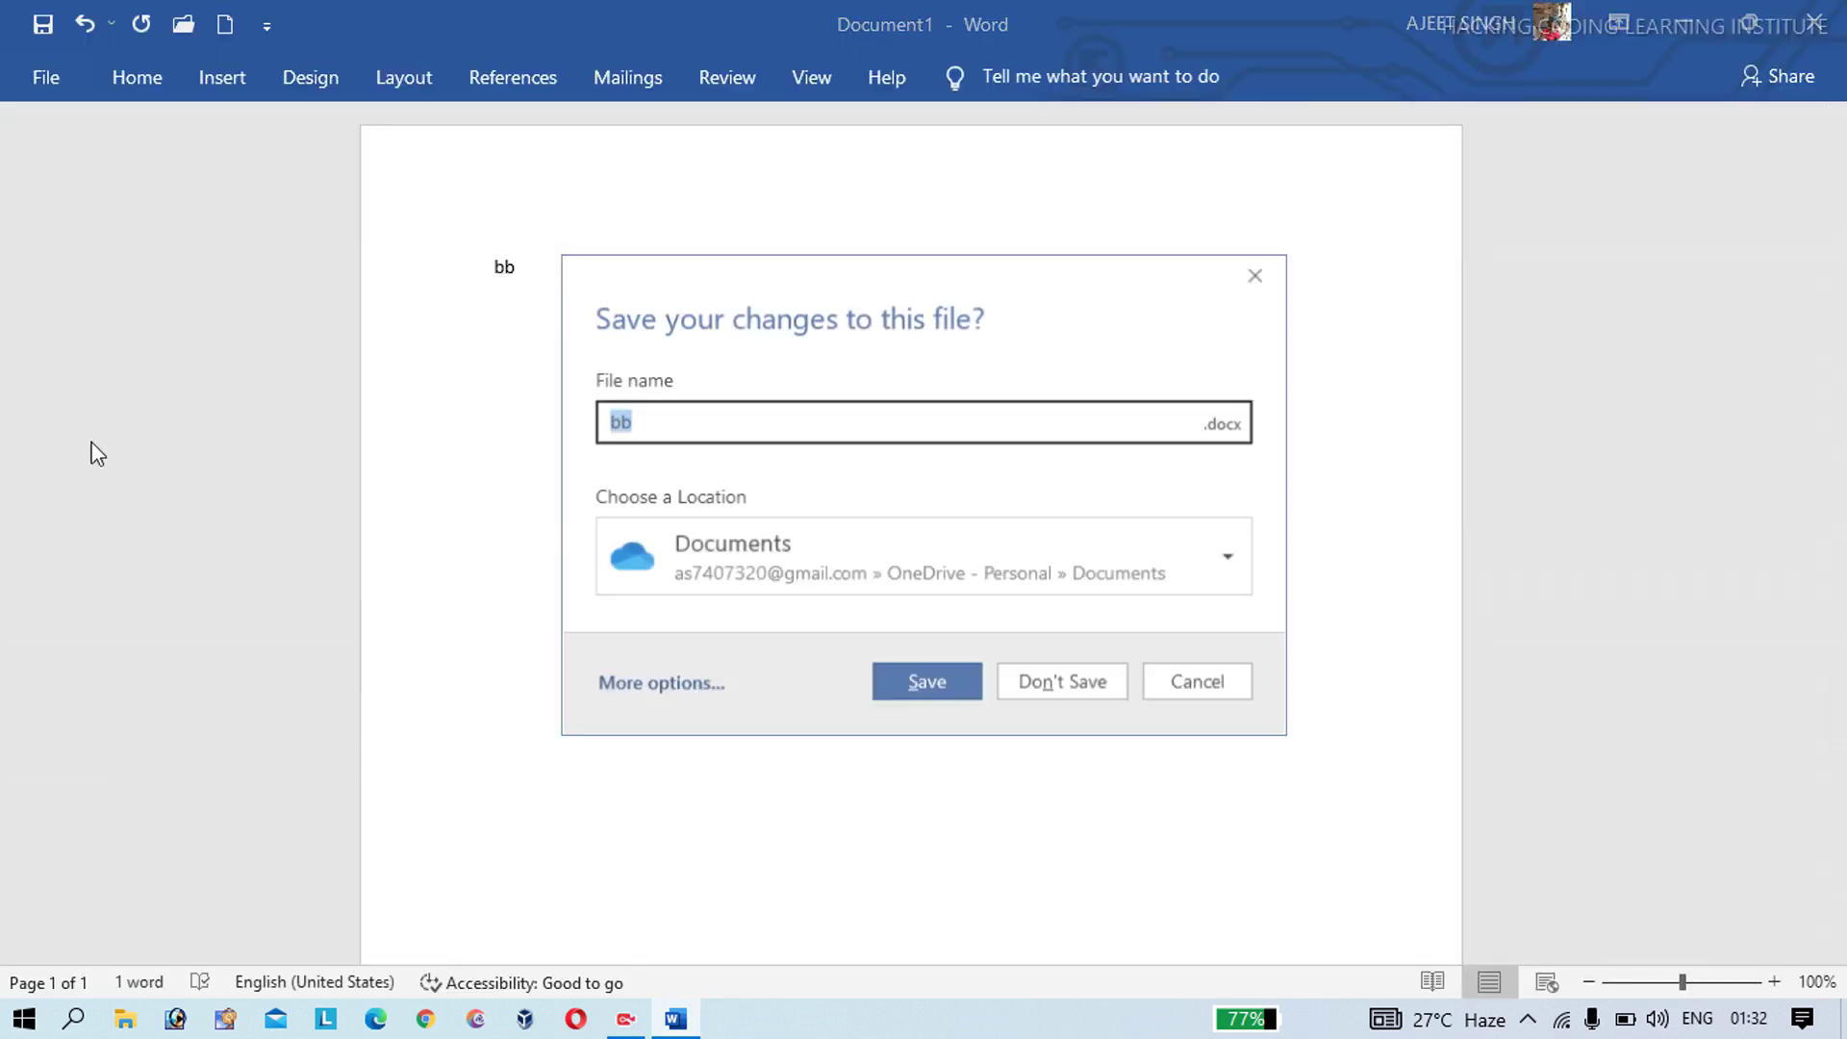
# - Discard Document1's changes, quit Word, and relaunch it from Windows Search with 'word'
pyautogui.click(1075, 683)
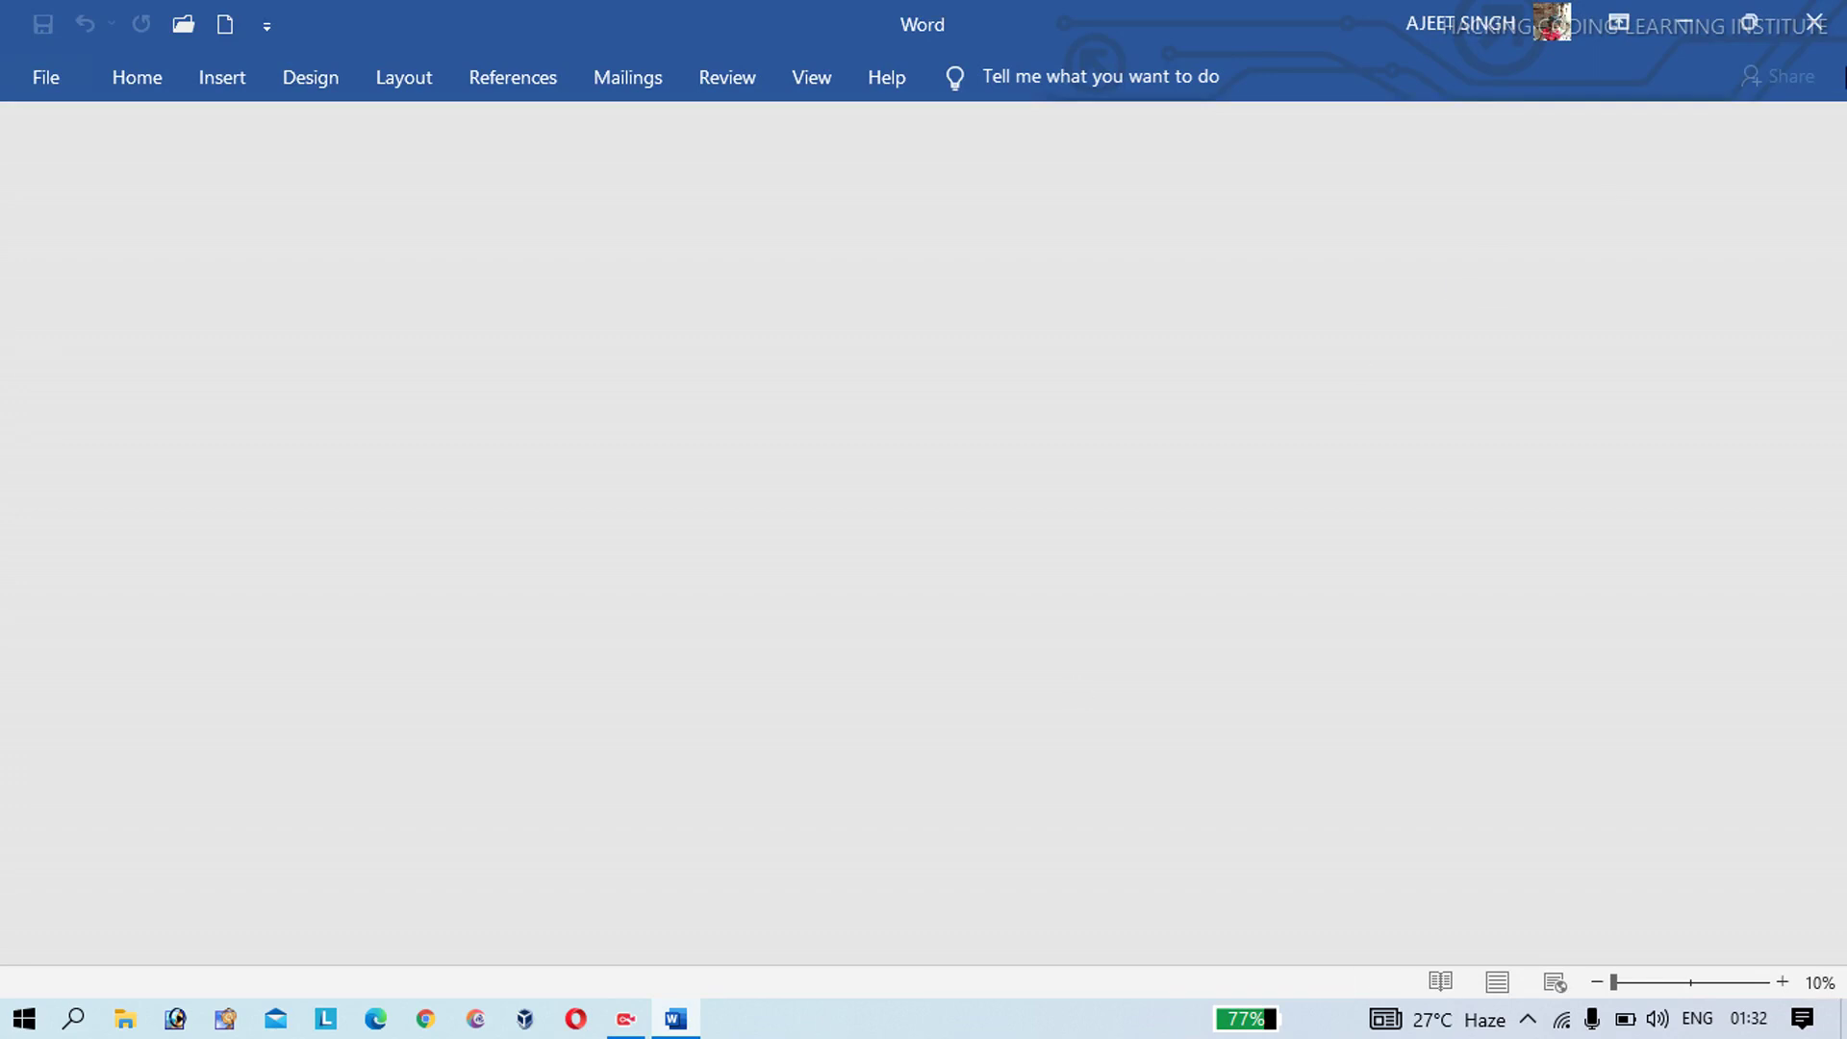
pyautogui.click(1814, 21)
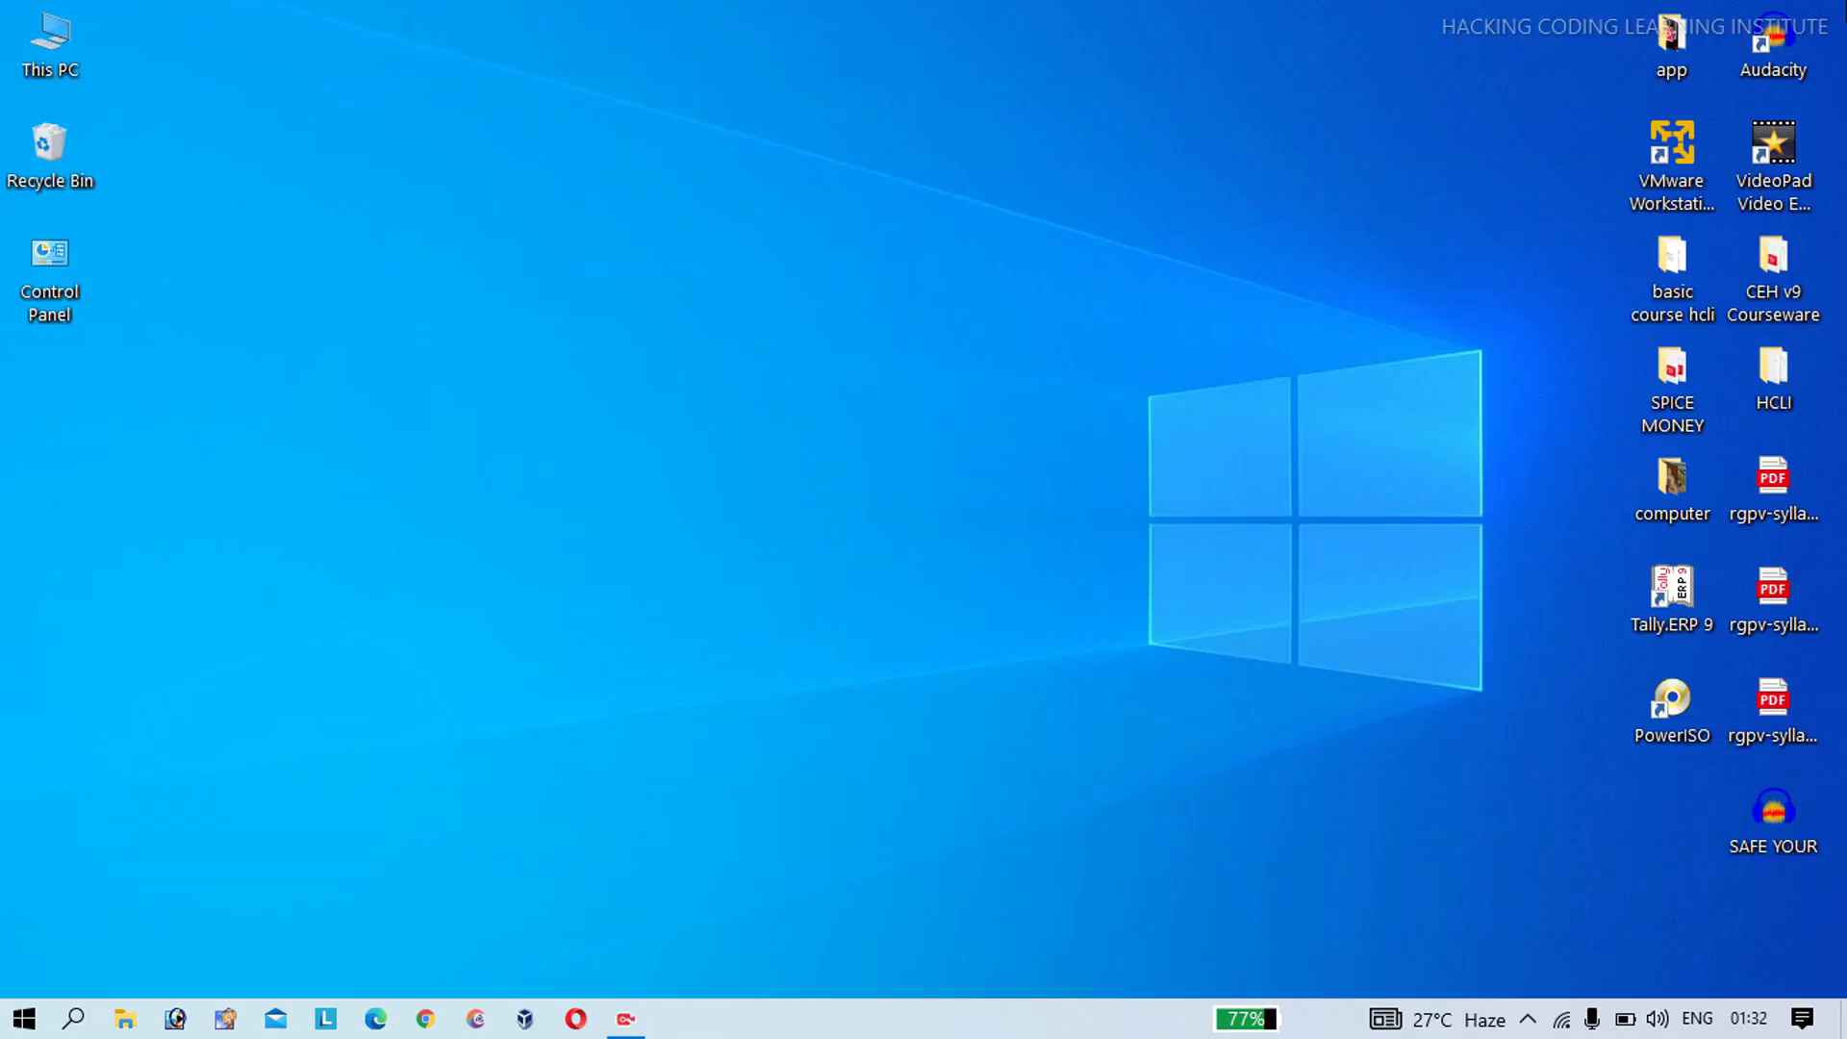
pyautogui.click(75, 1027)
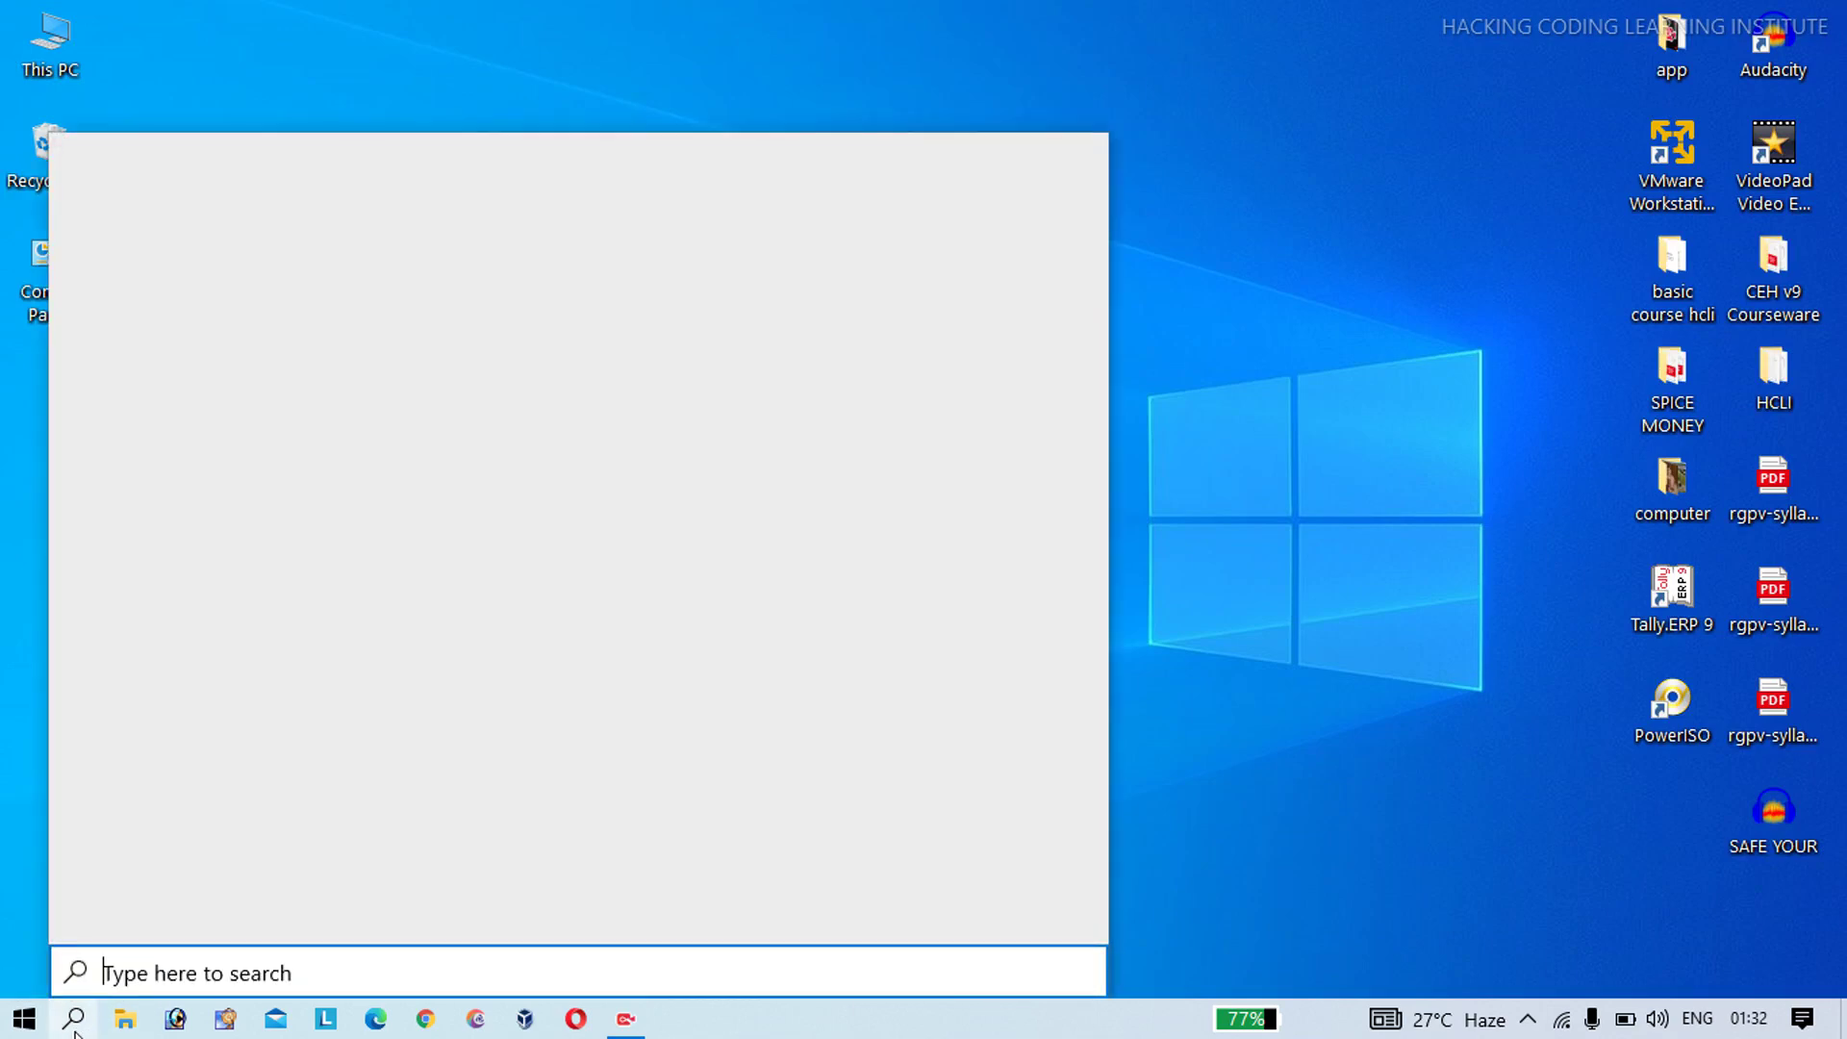
pyautogui.write('word')
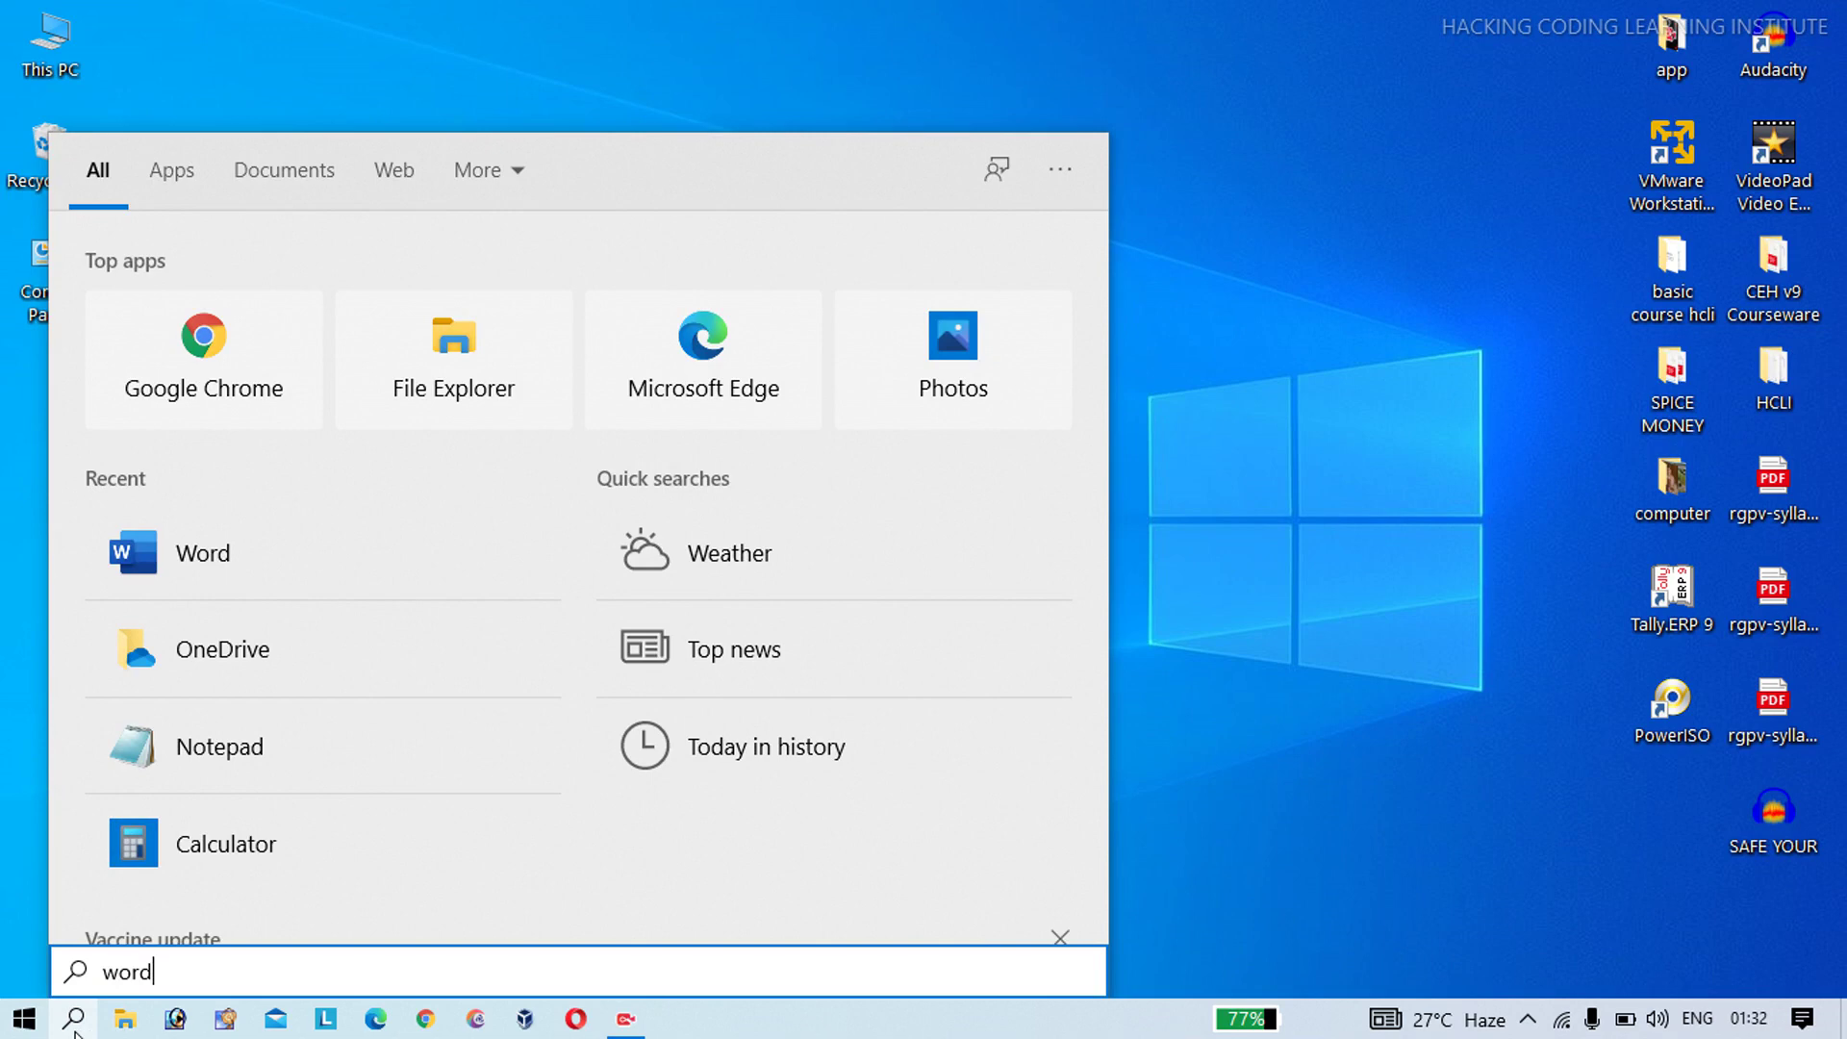
pyautogui.press('Return')
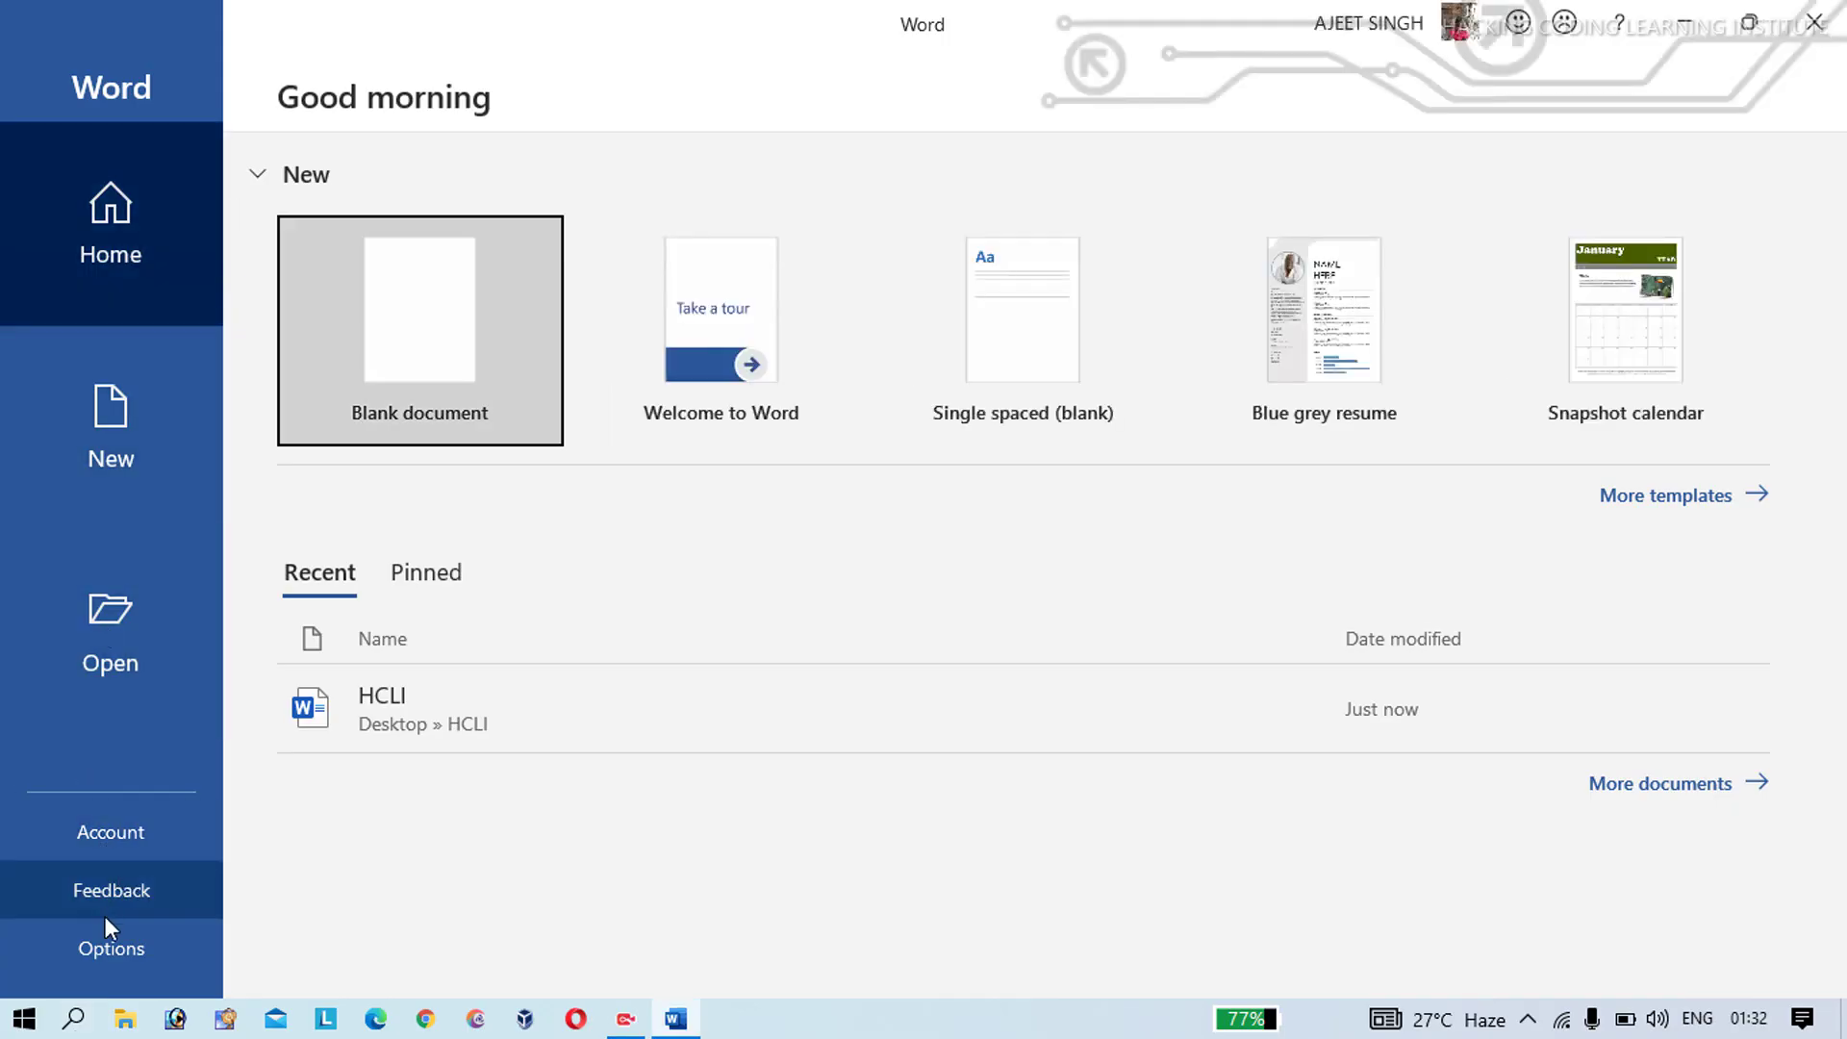
# - Open the Word Options dialog from the start screen's Options entry
pyautogui.click(106, 962)
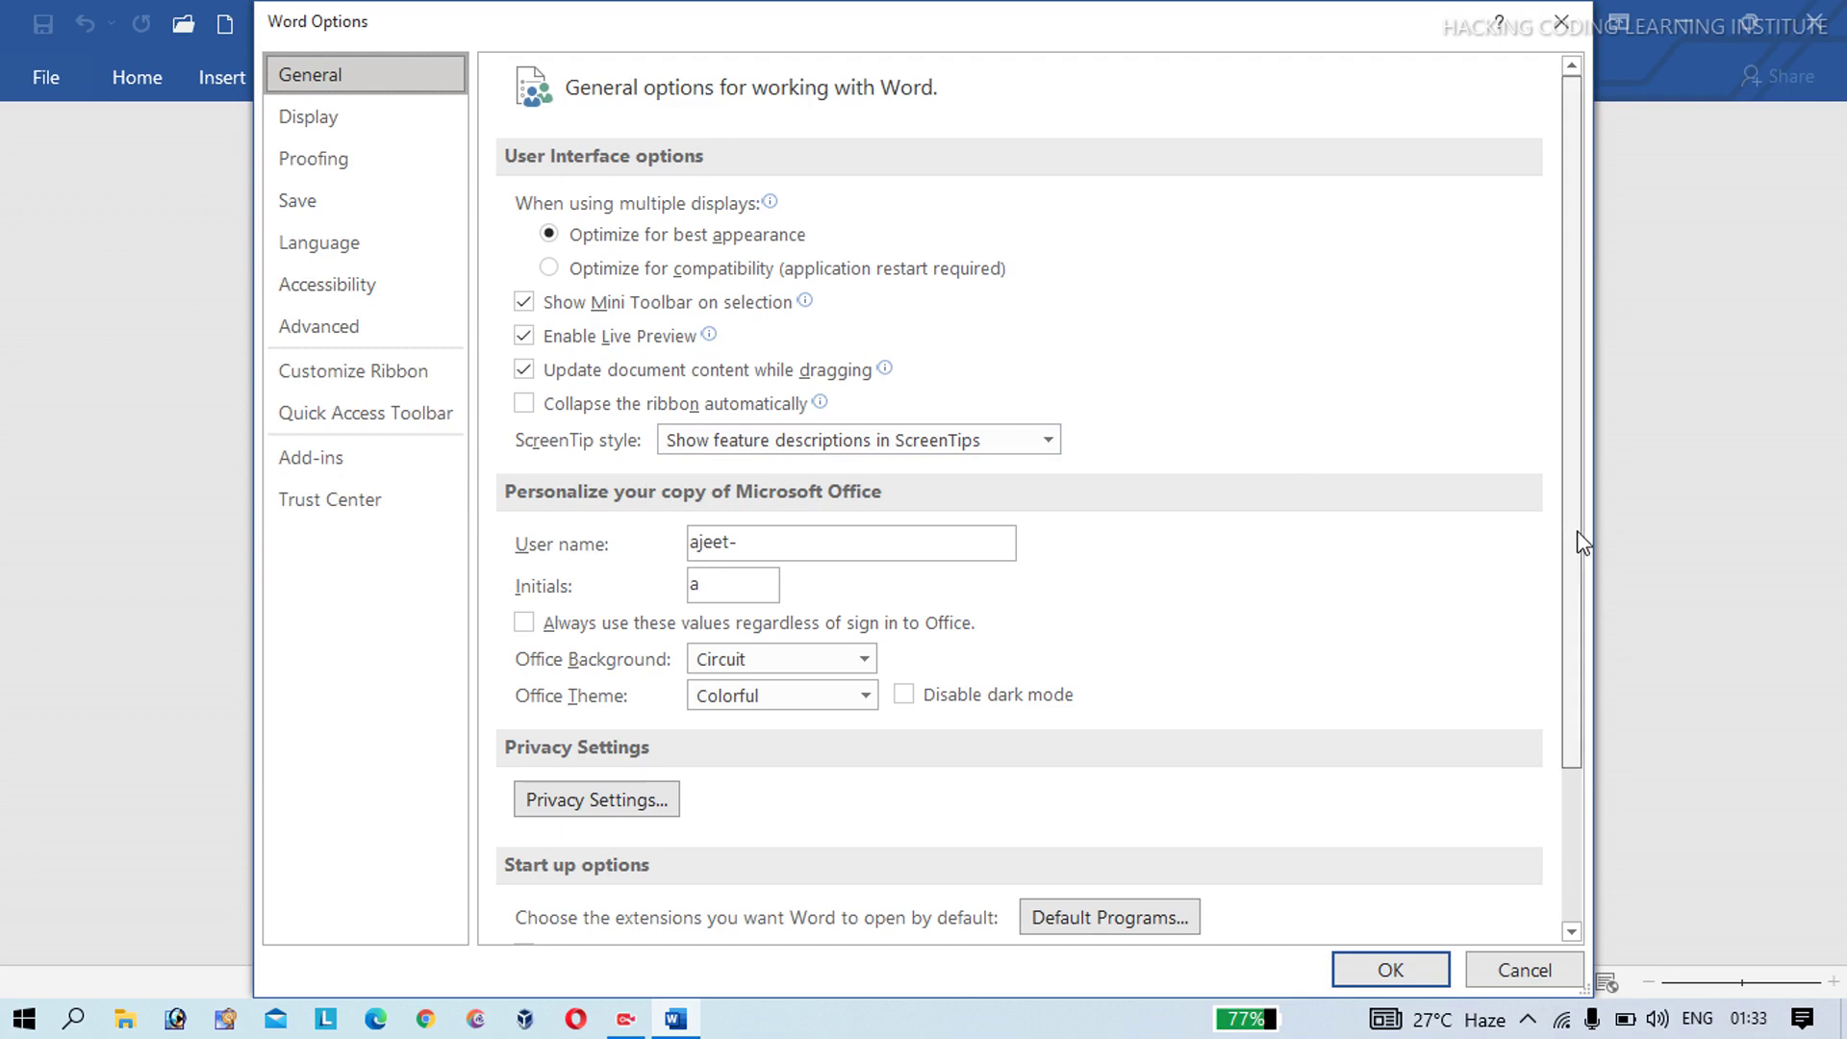
# - Inspect the General page's user name and Office Background, keeping the Circuit background
pyautogui.moveTo(1577, 626)
pyautogui.mouseDown()
pyautogui.moveTo(1574, 745)
pyautogui.moveTo(1619, 342)
pyautogui.mouseUp()
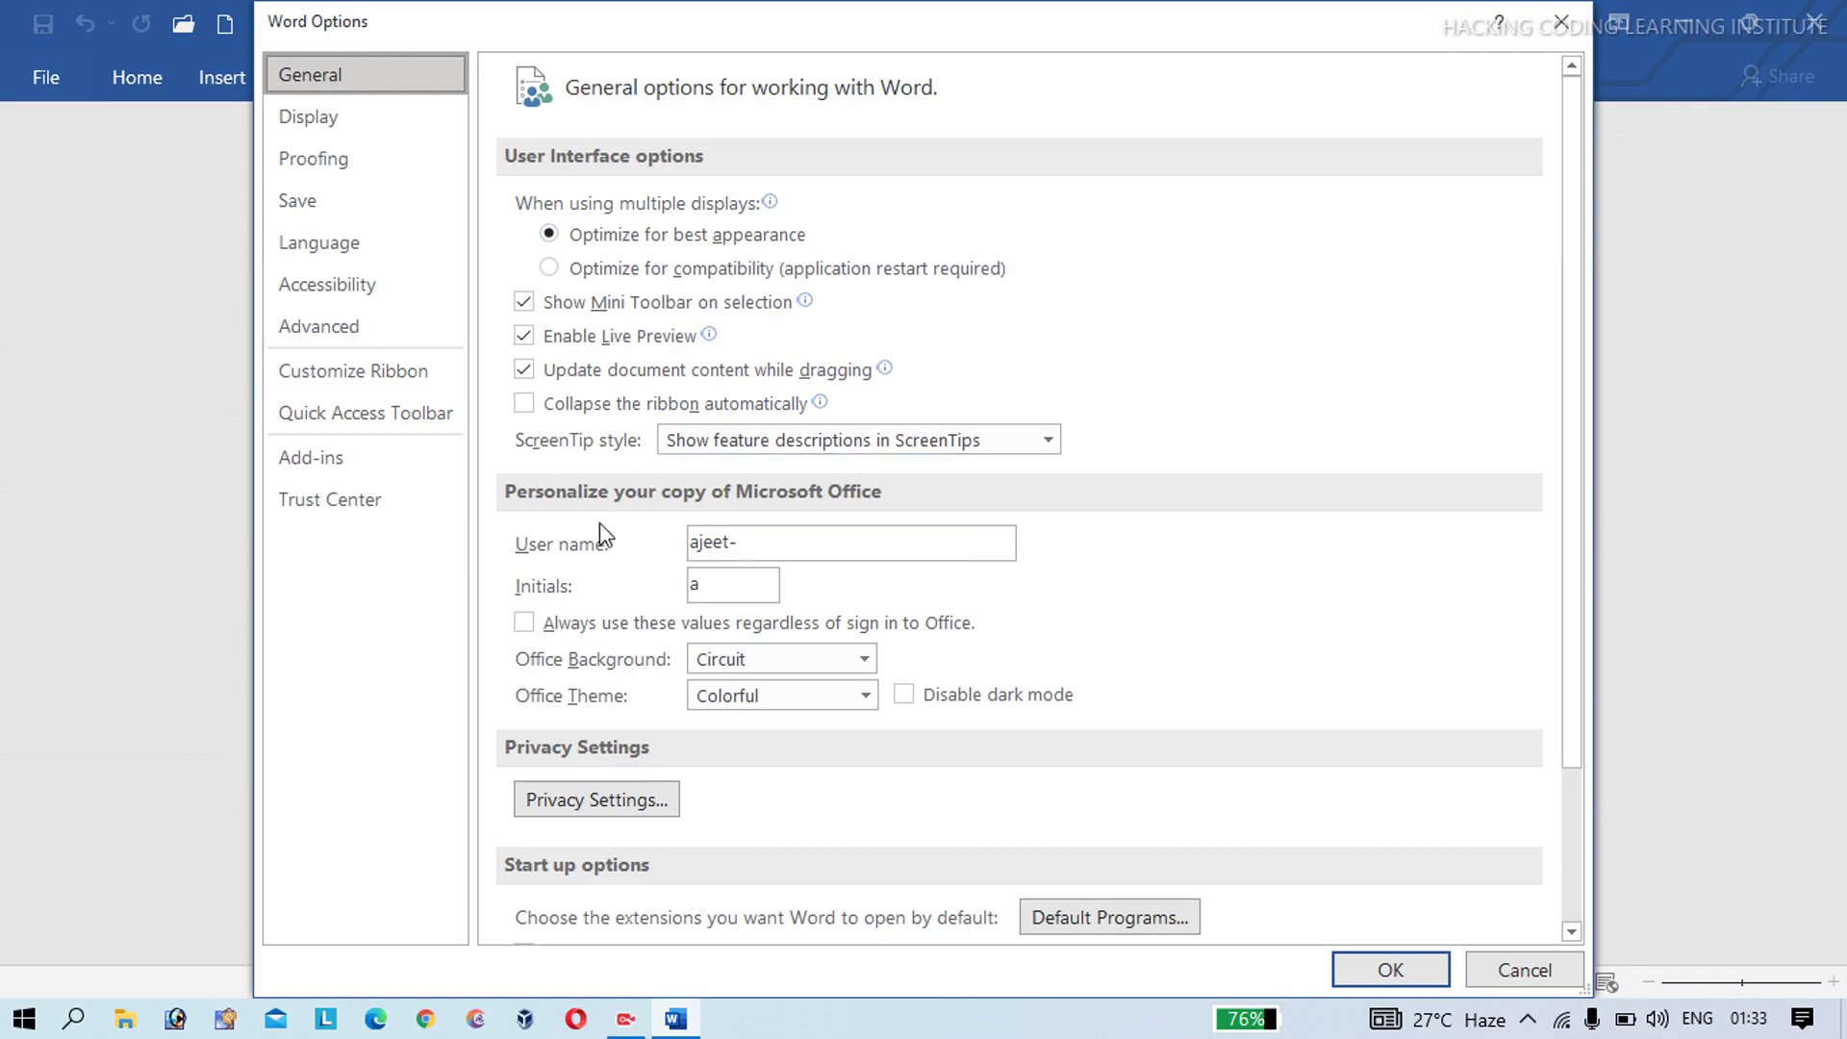
pyautogui.click(769, 550)
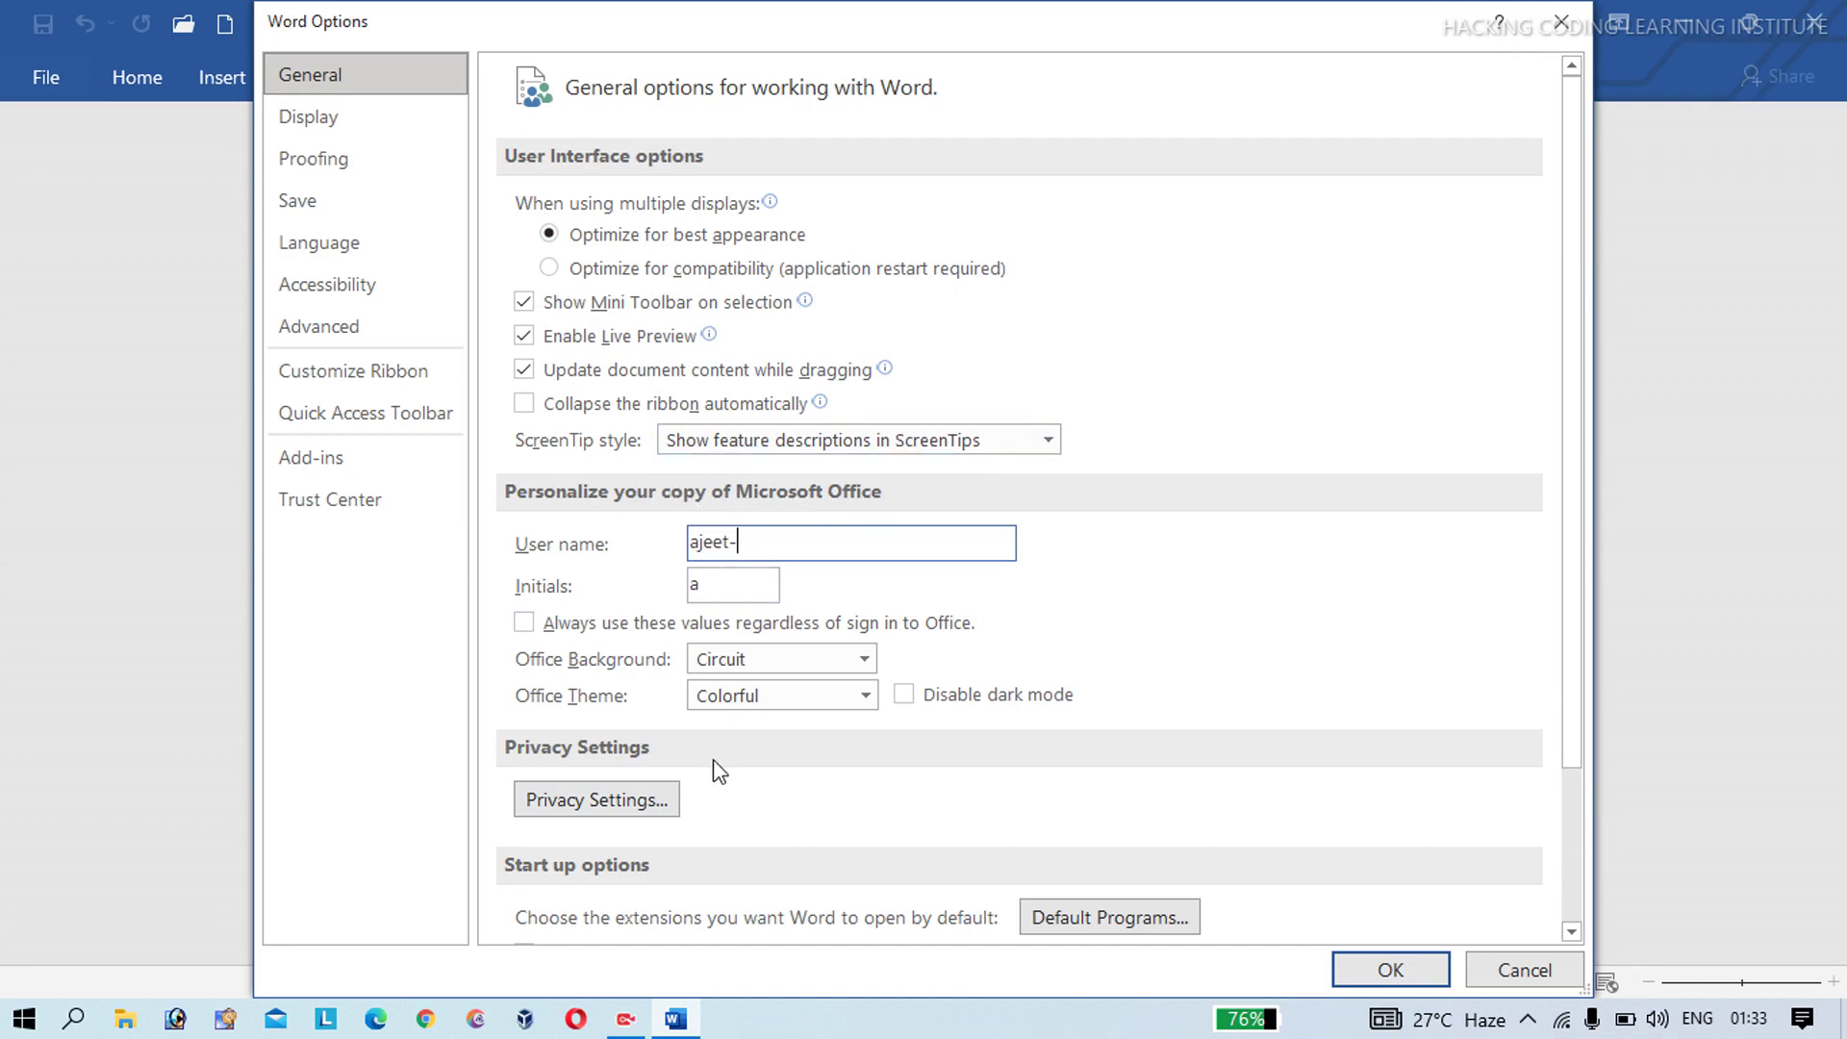
pyautogui.click(756, 658)
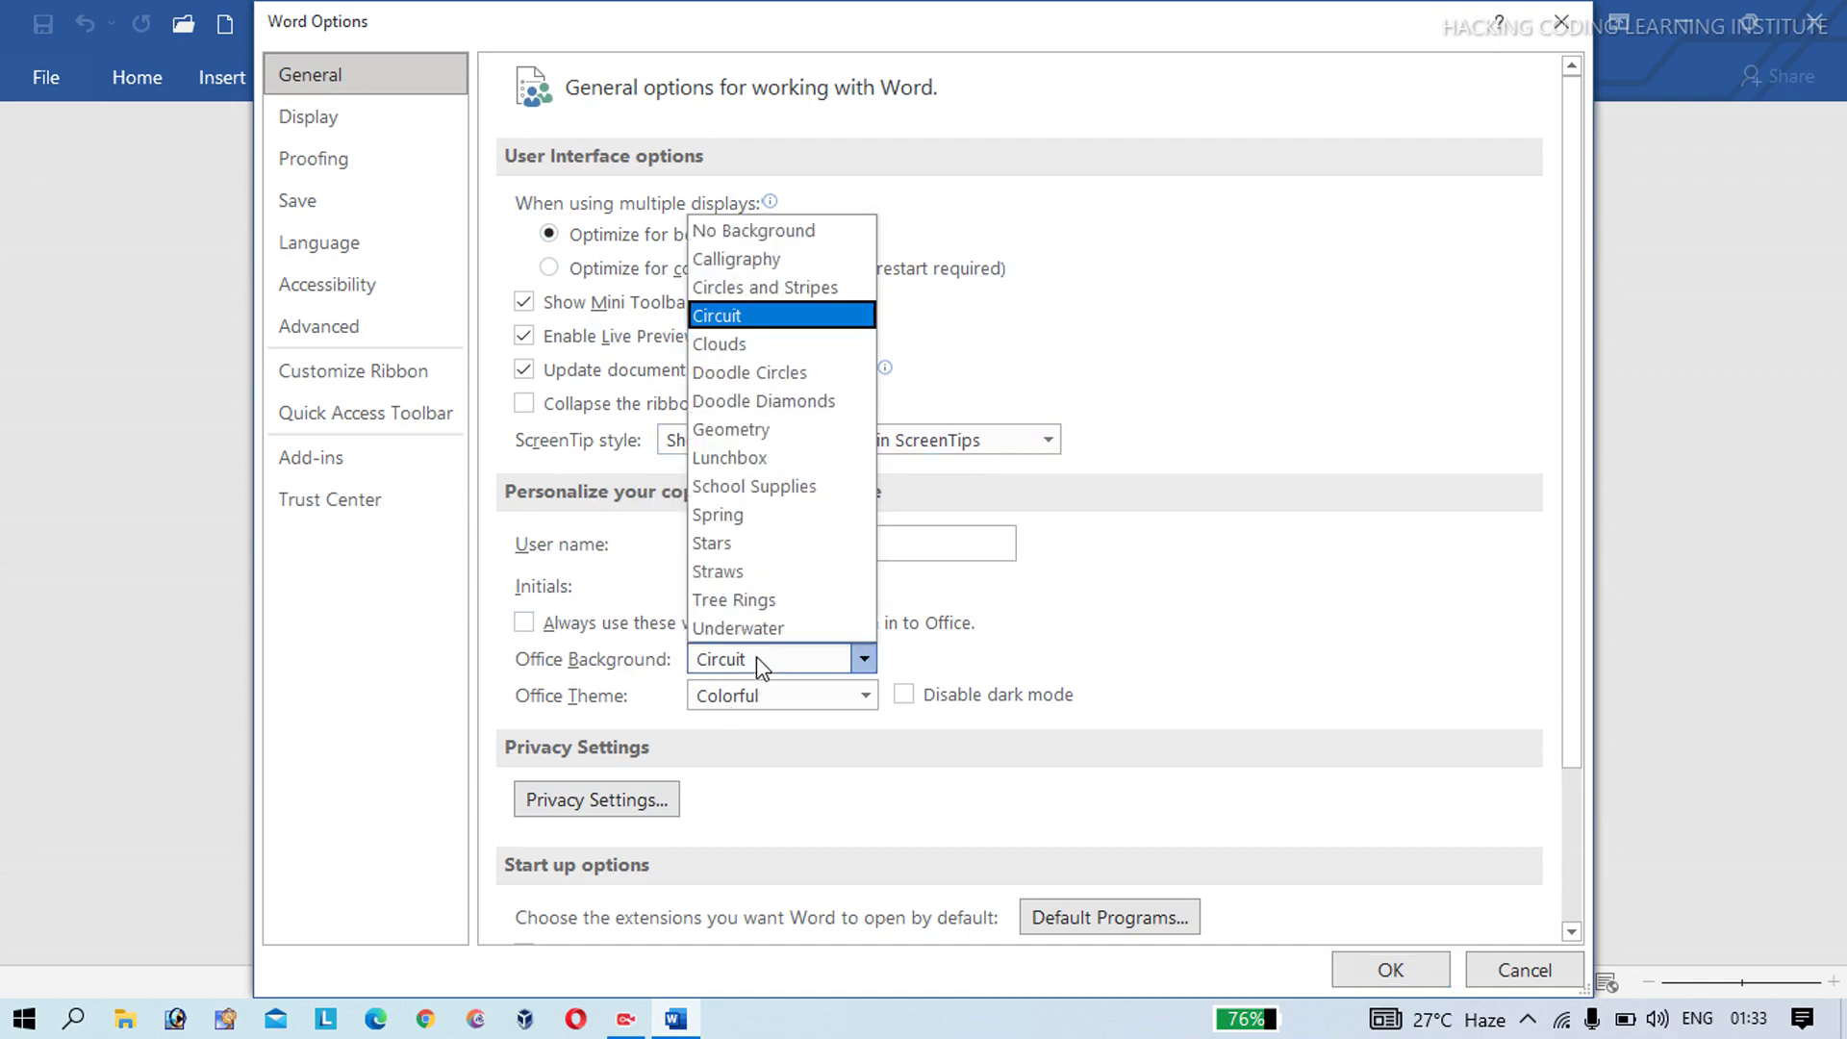
pyautogui.click(985, 656)
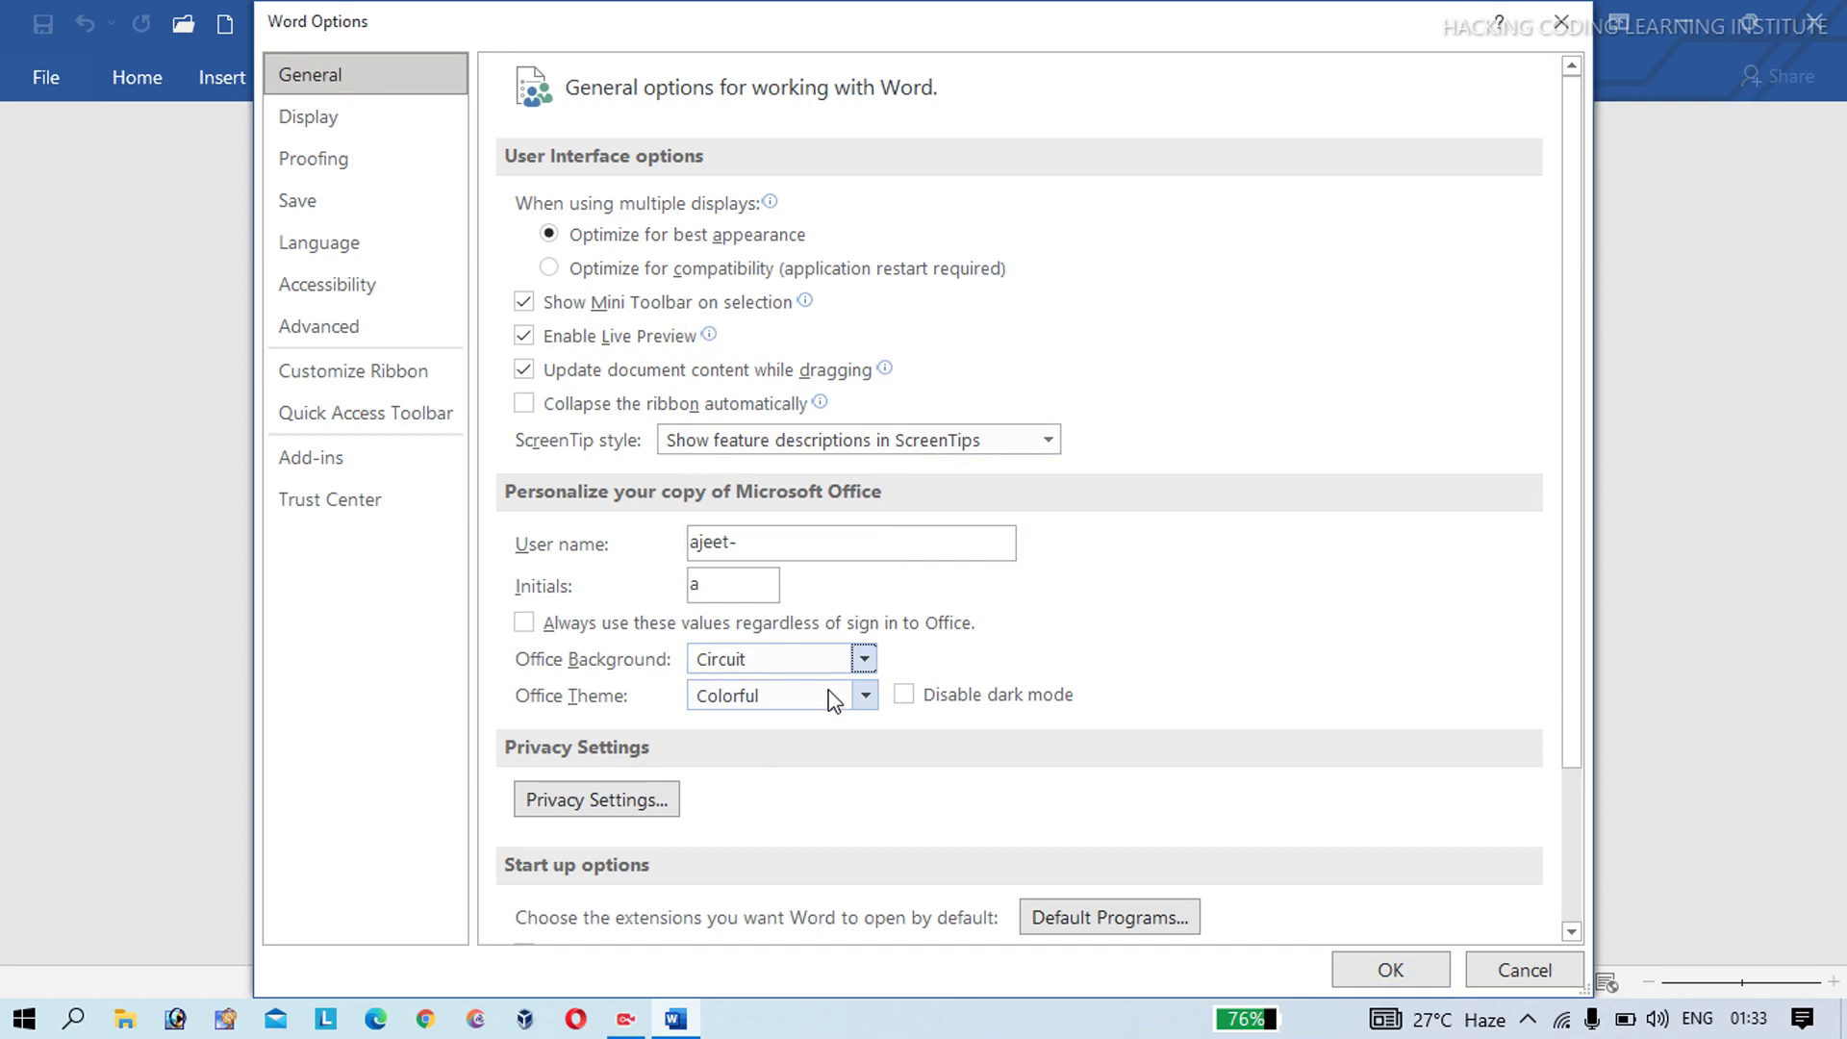
pyautogui.press('Tab')
# - Browse the Proofing, Display, Language, Save and Accessibility pages, then close Word Options
pyautogui.click(402, 159)
pyautogui.click(394, 116)
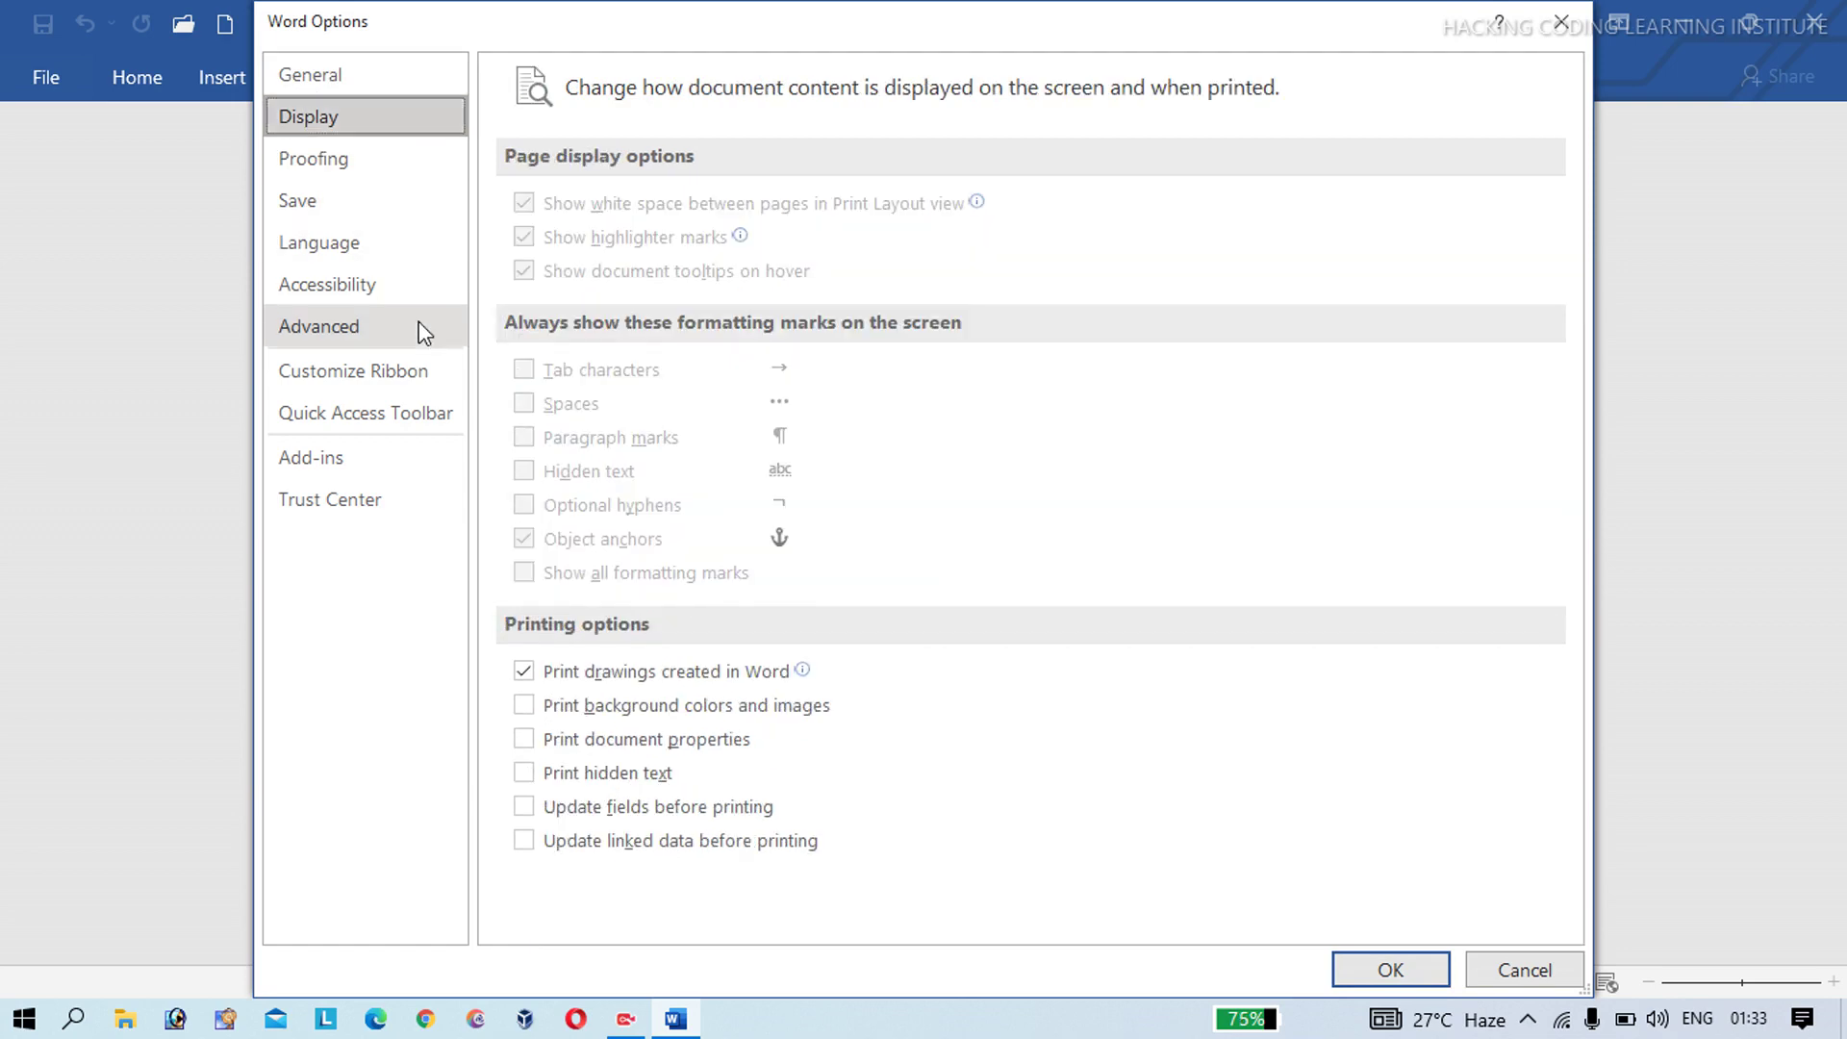
pyautogui.click(385, 279)
pyautogui.click(375, 243)
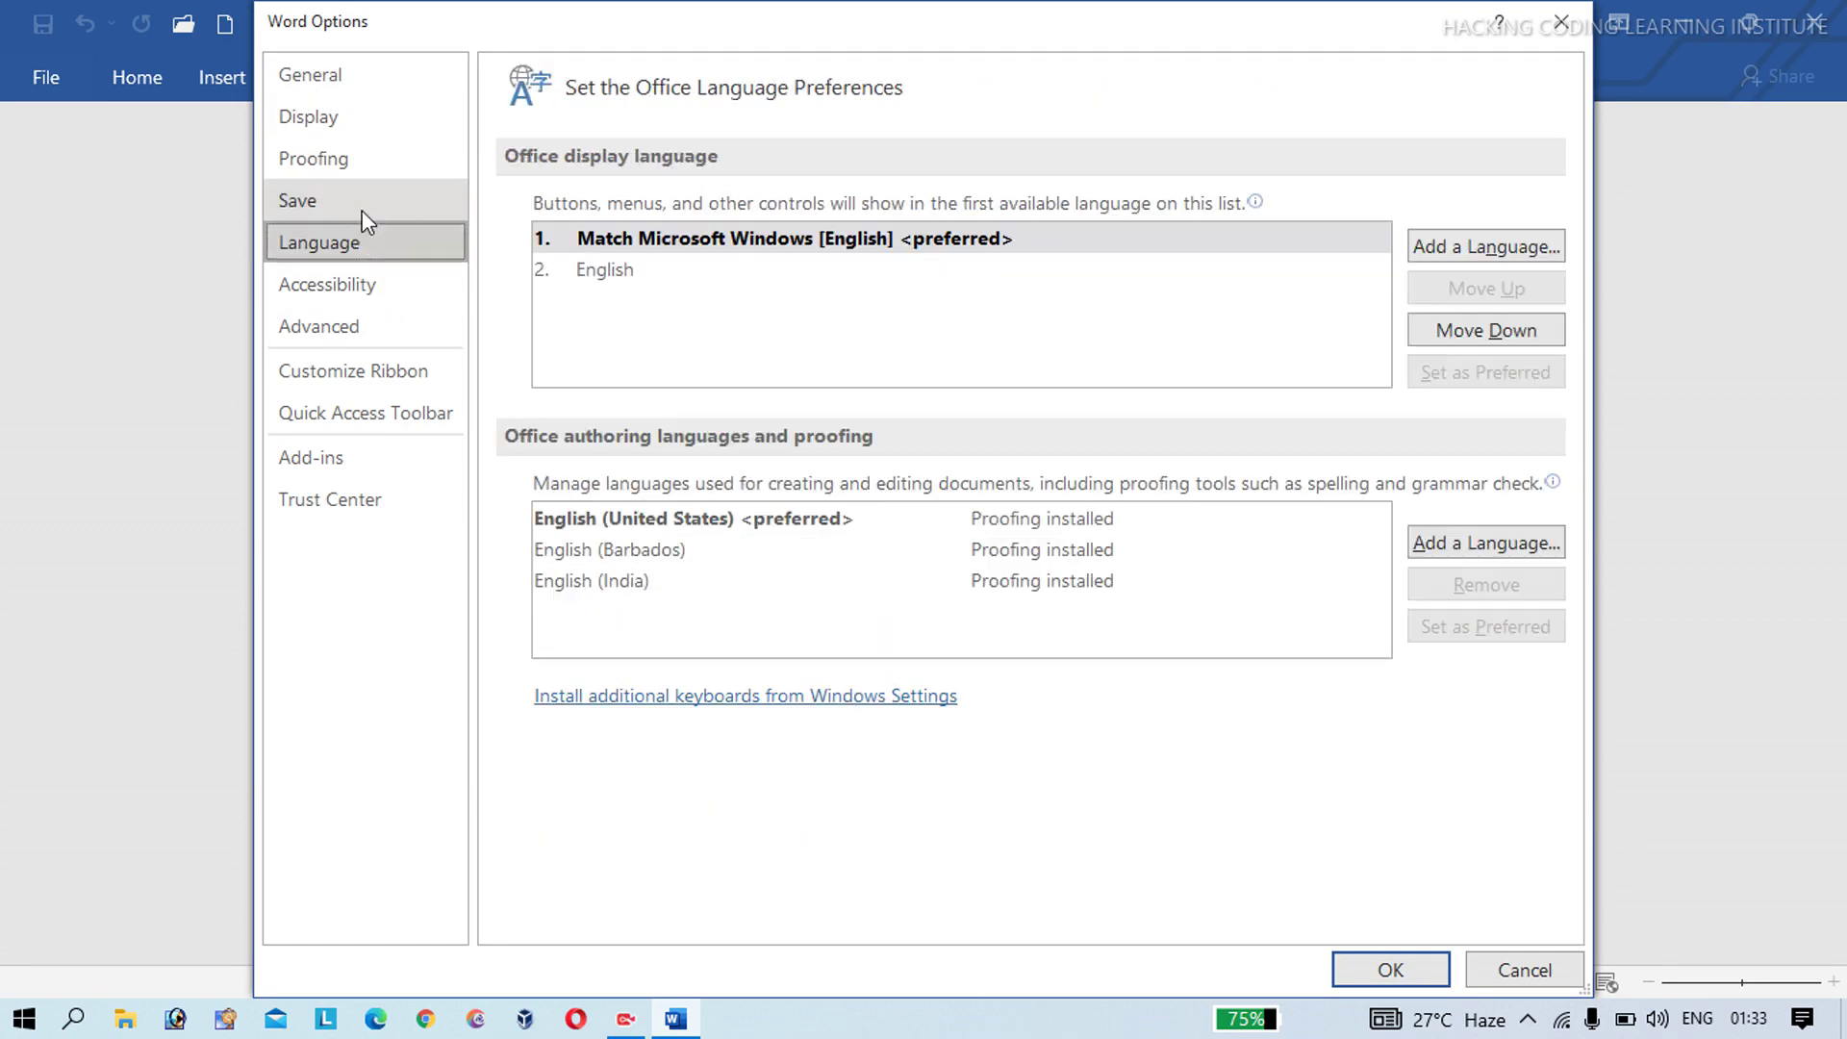
pyautogui.click(362, 206)
pyautogui.click(356, 288)
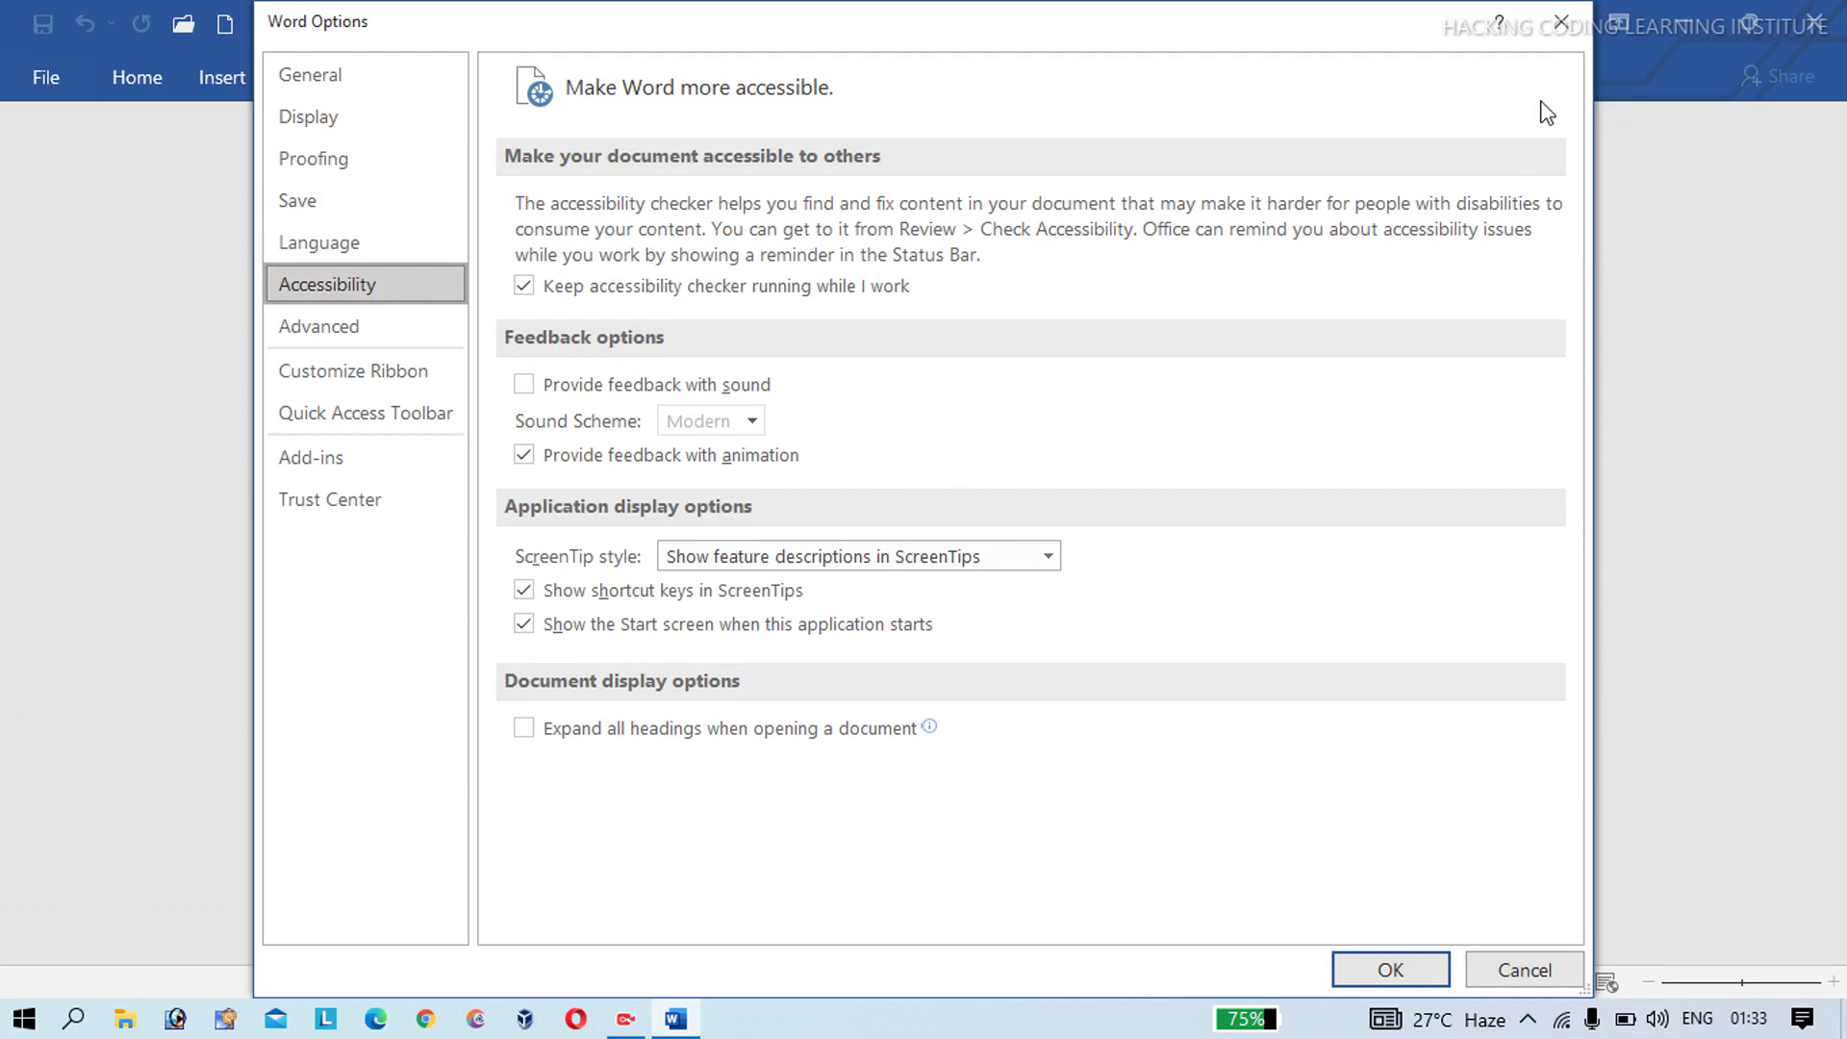
pyautogui.click(1561, 24)
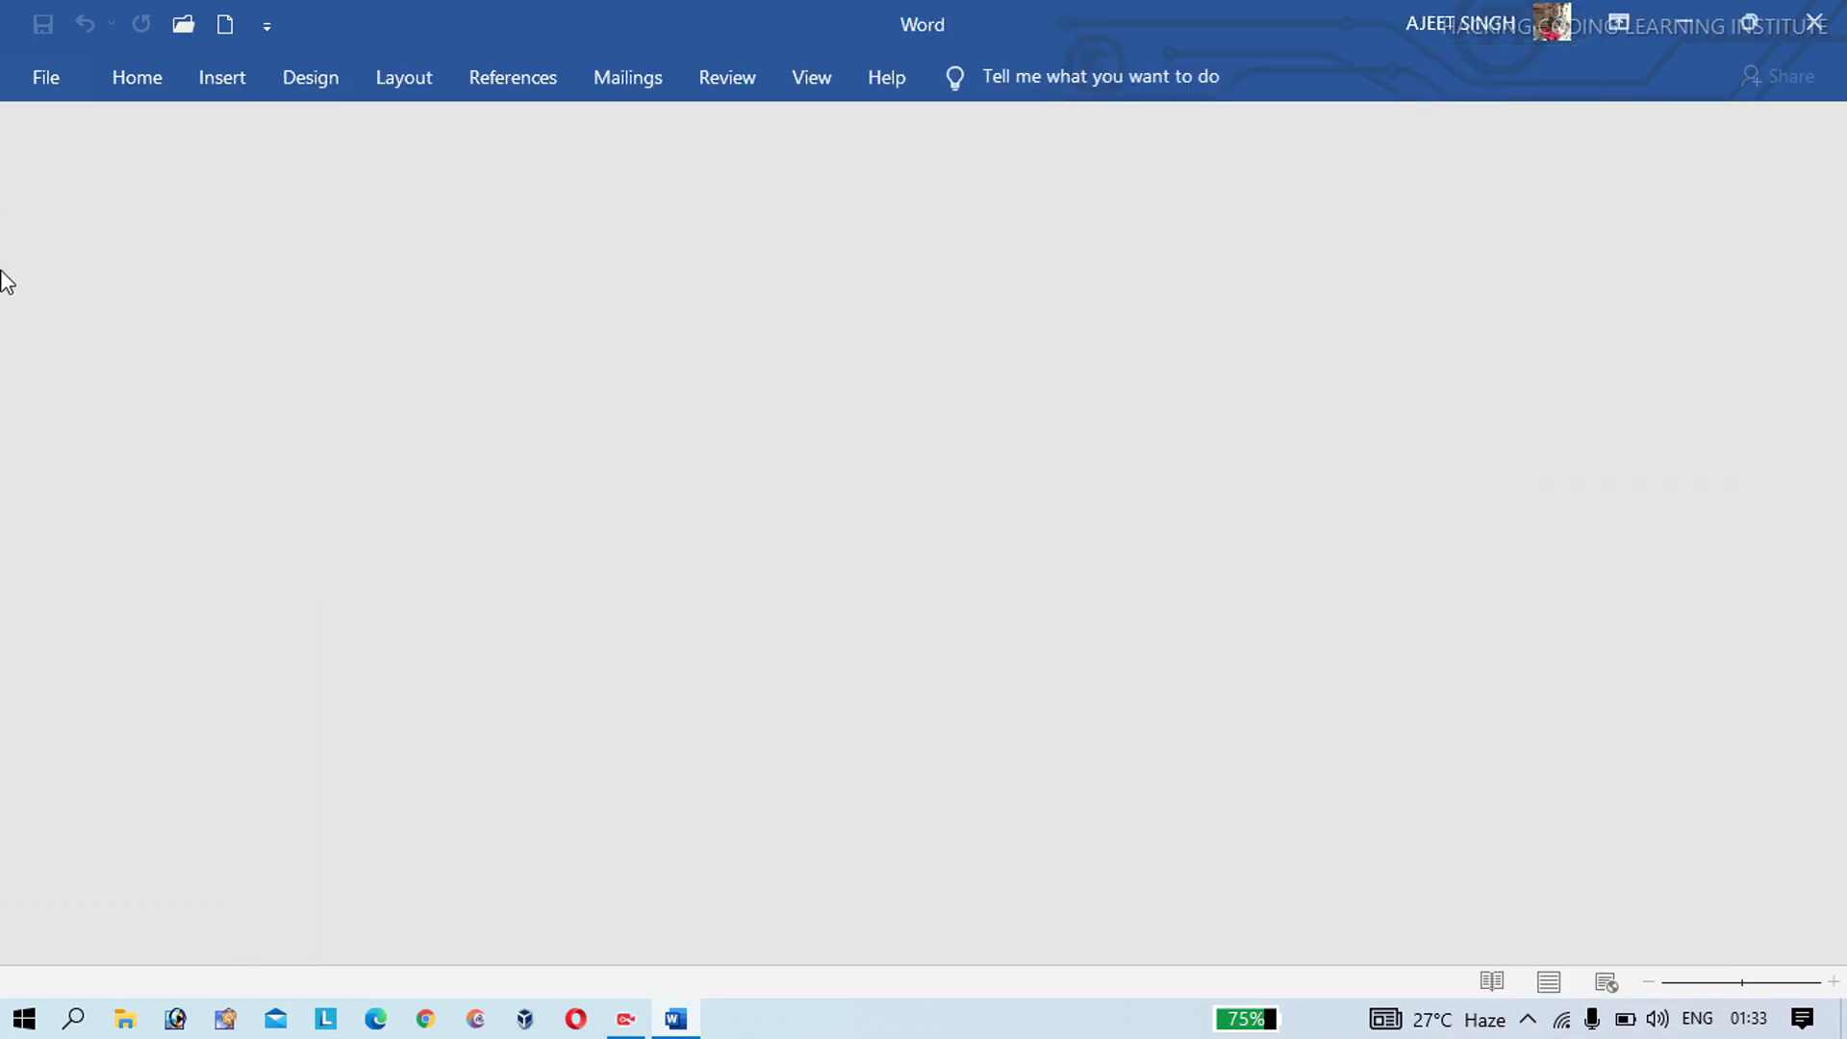
# - View the Account page in the File backstage, then move on to Feedback
pyautogui.click(52, 76)
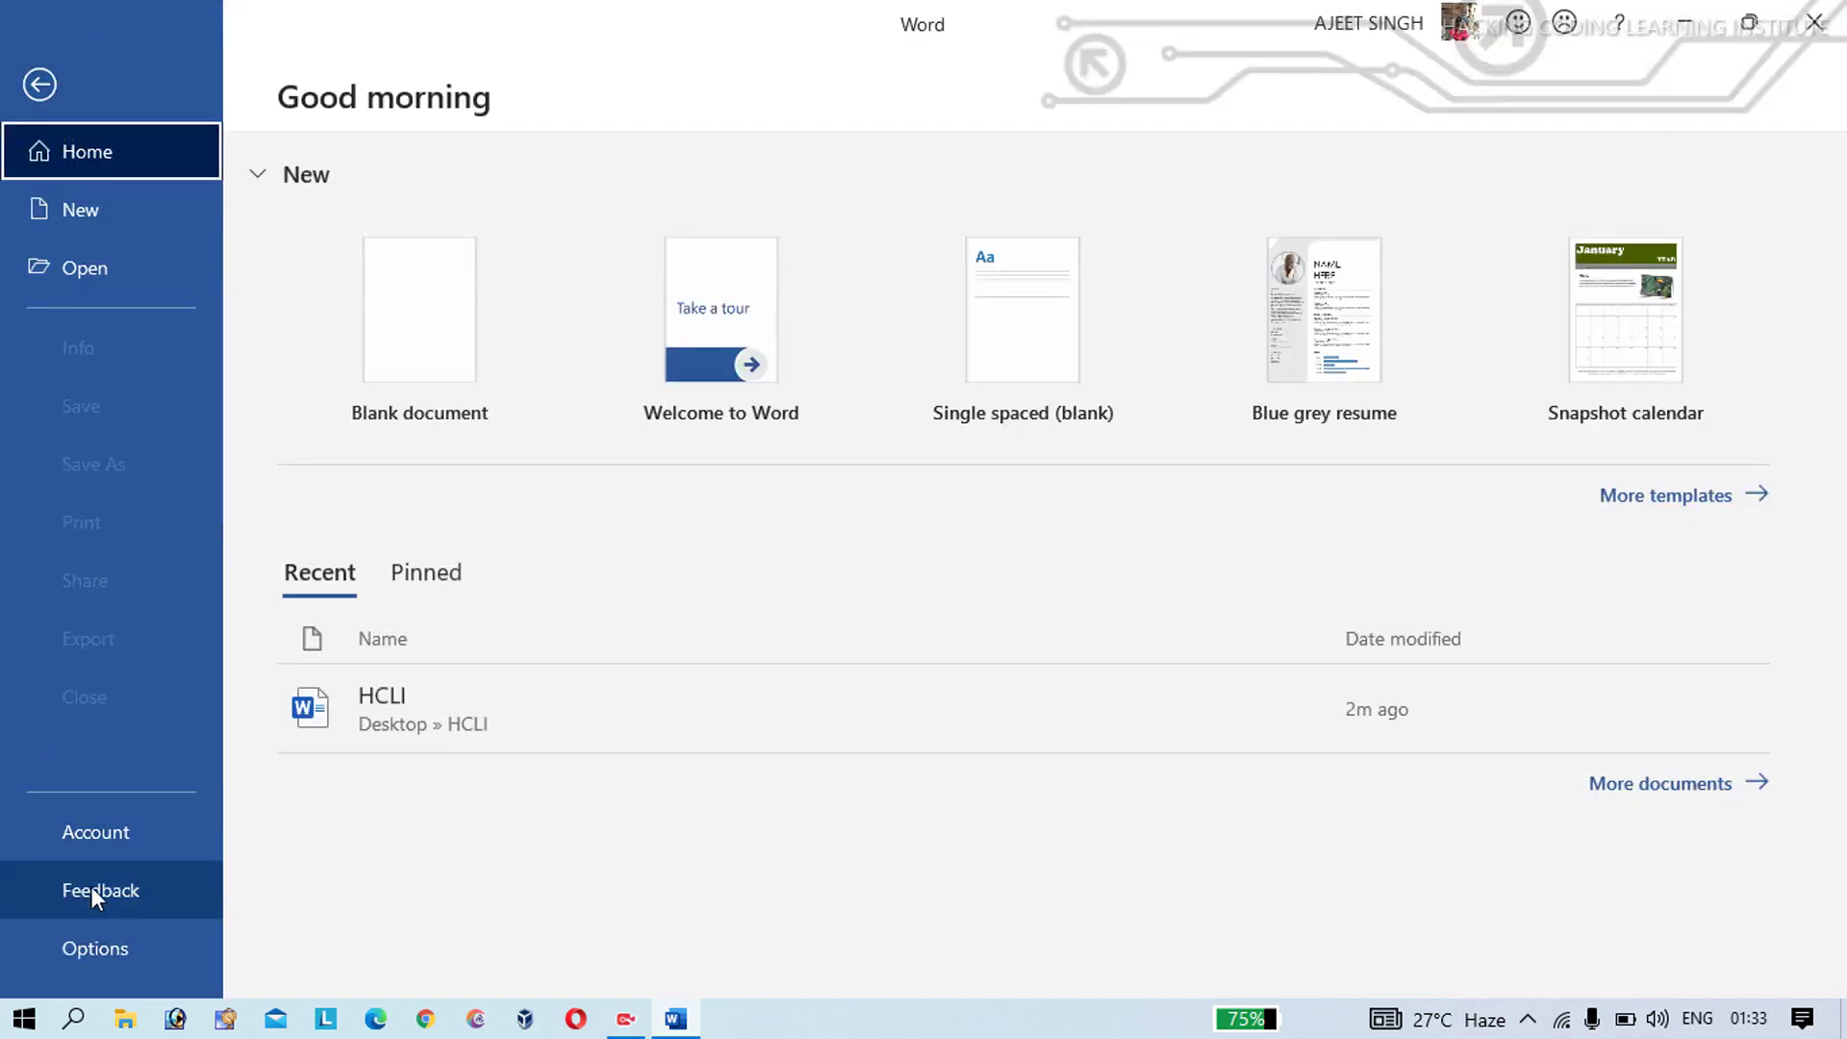
pyautogui.click(102, 833)
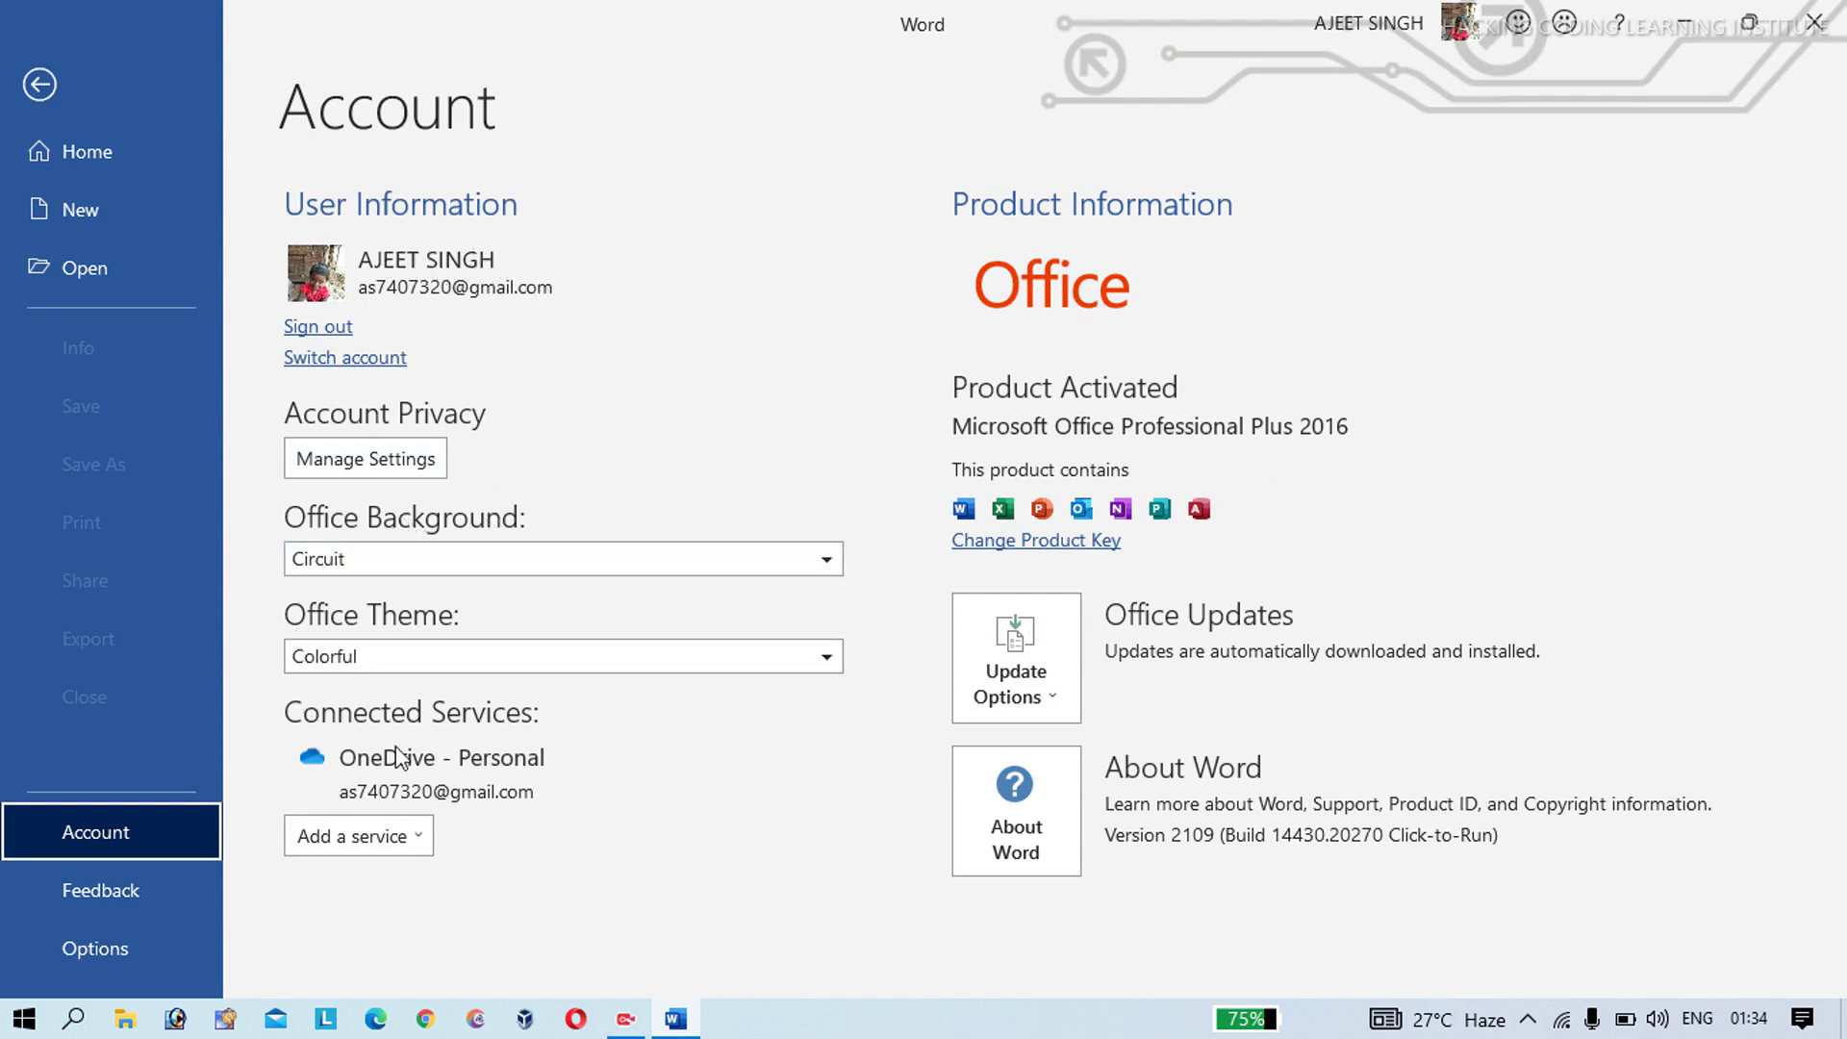
pyautogui.click(106, 885)
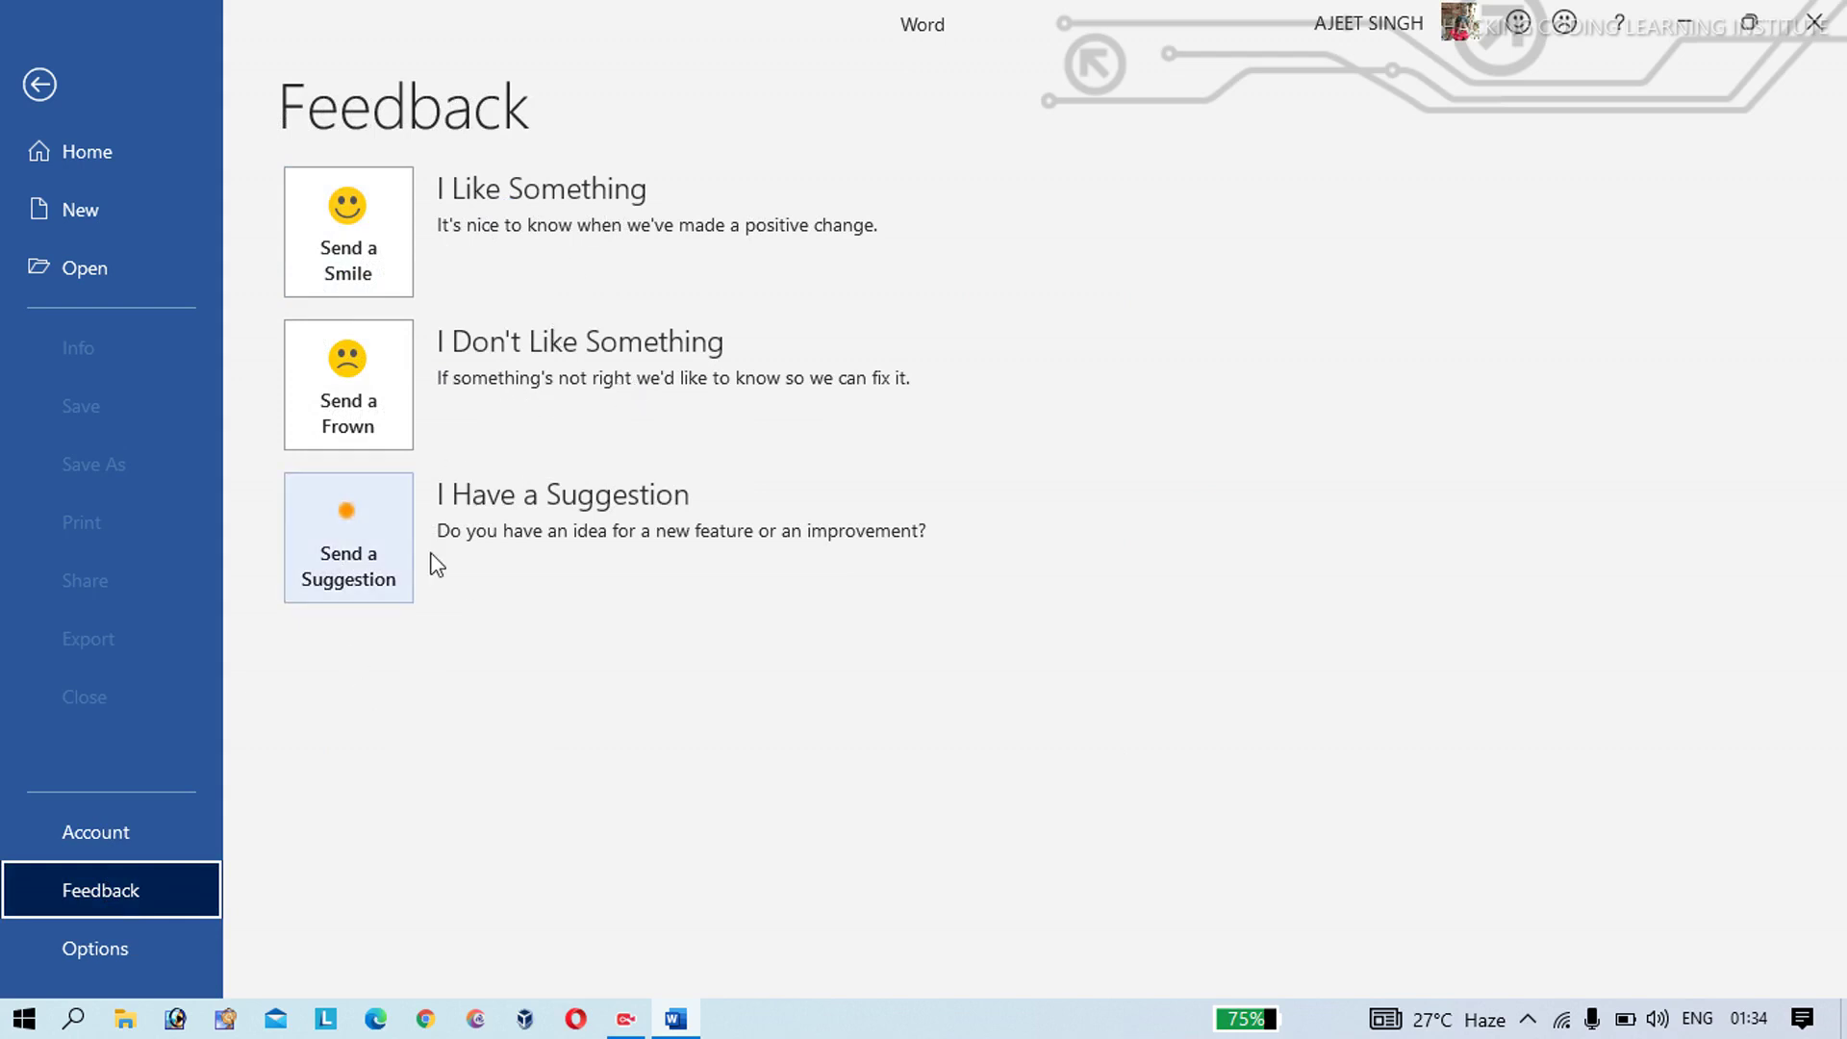
# - Submit a Send a Smile feedback with the comment 'happy'
pyautogui.click(355, 242)
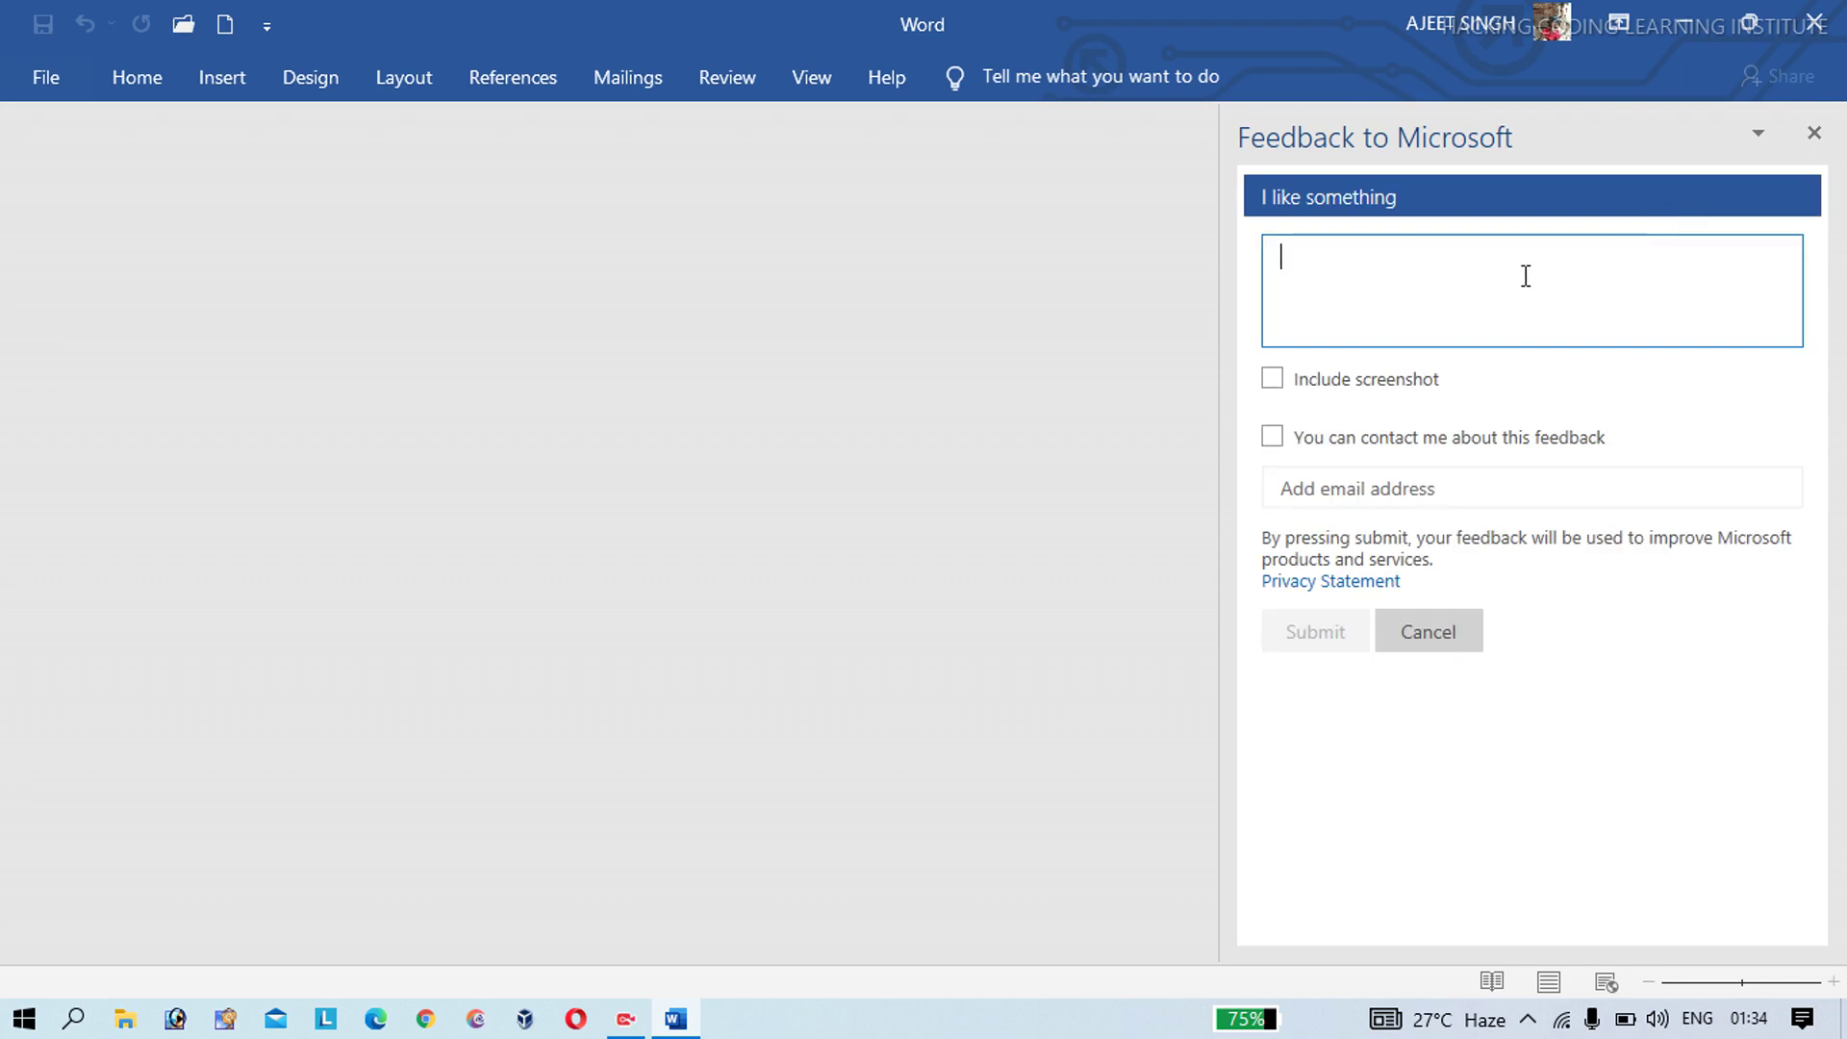
pyautogui.write('happy')
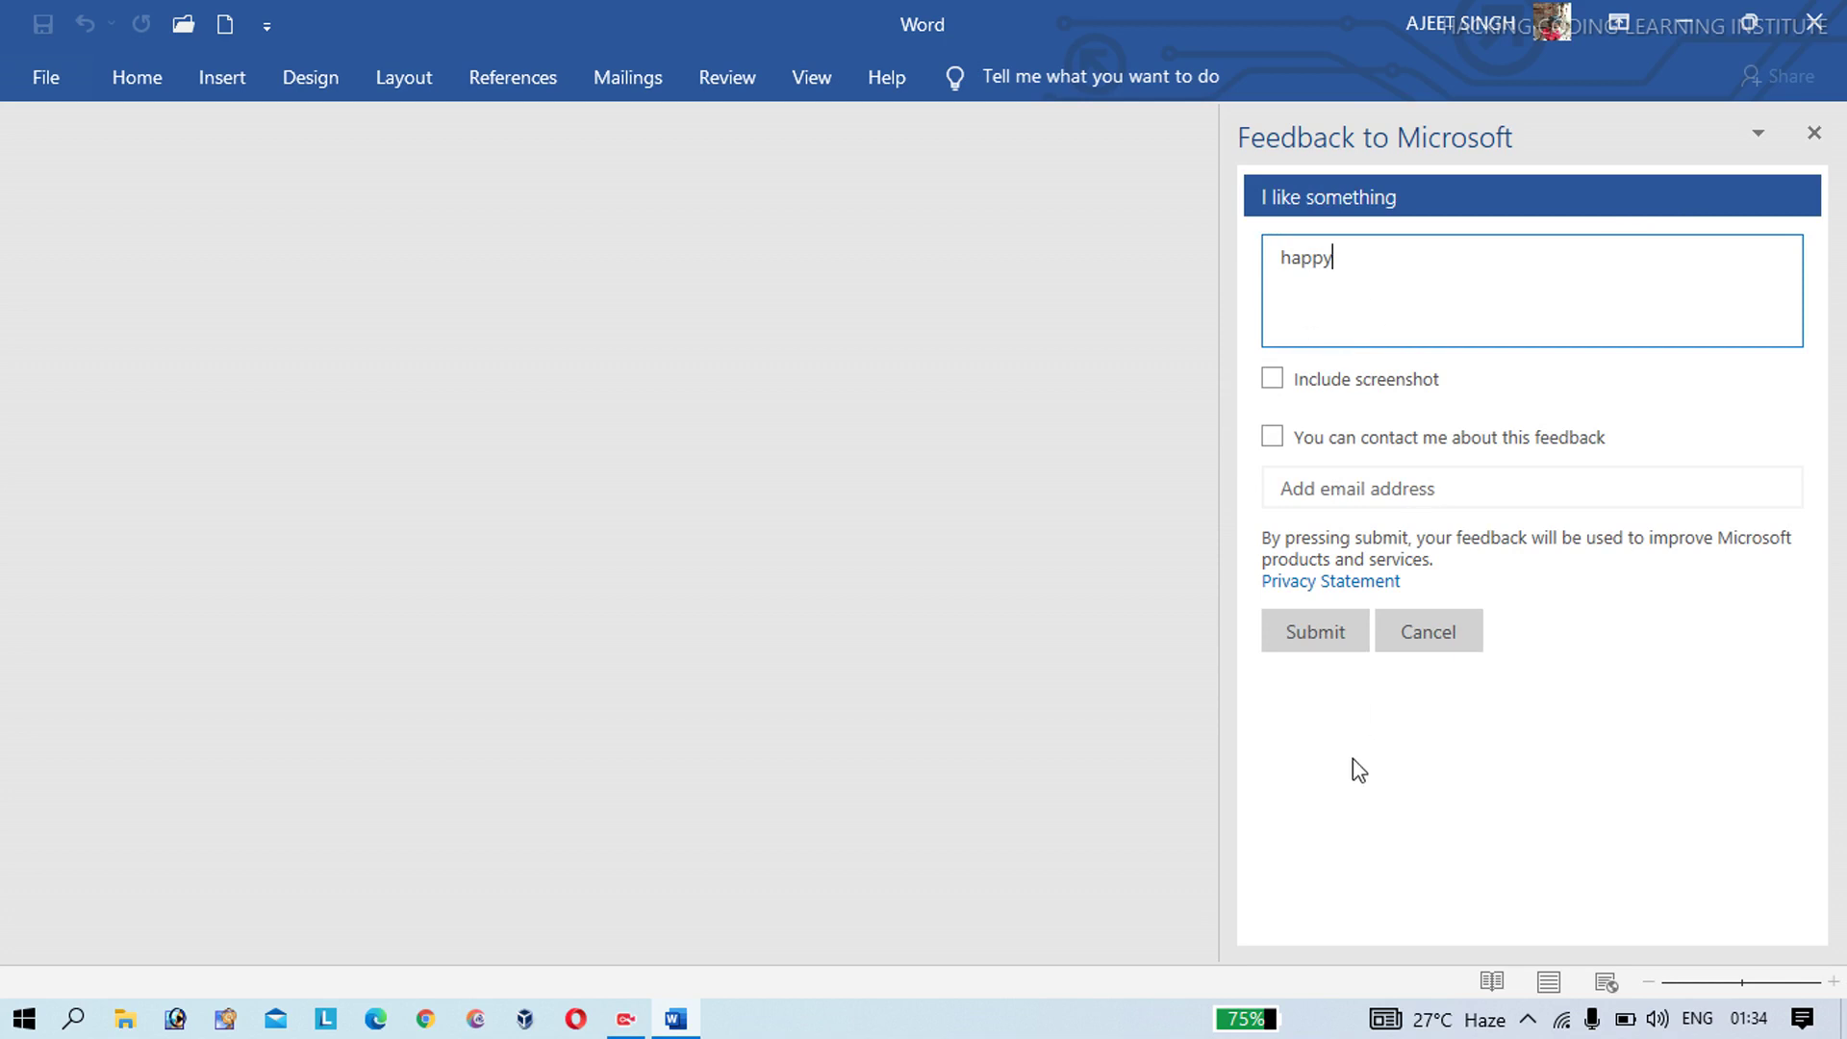
pyautogui.click(1344, 644)
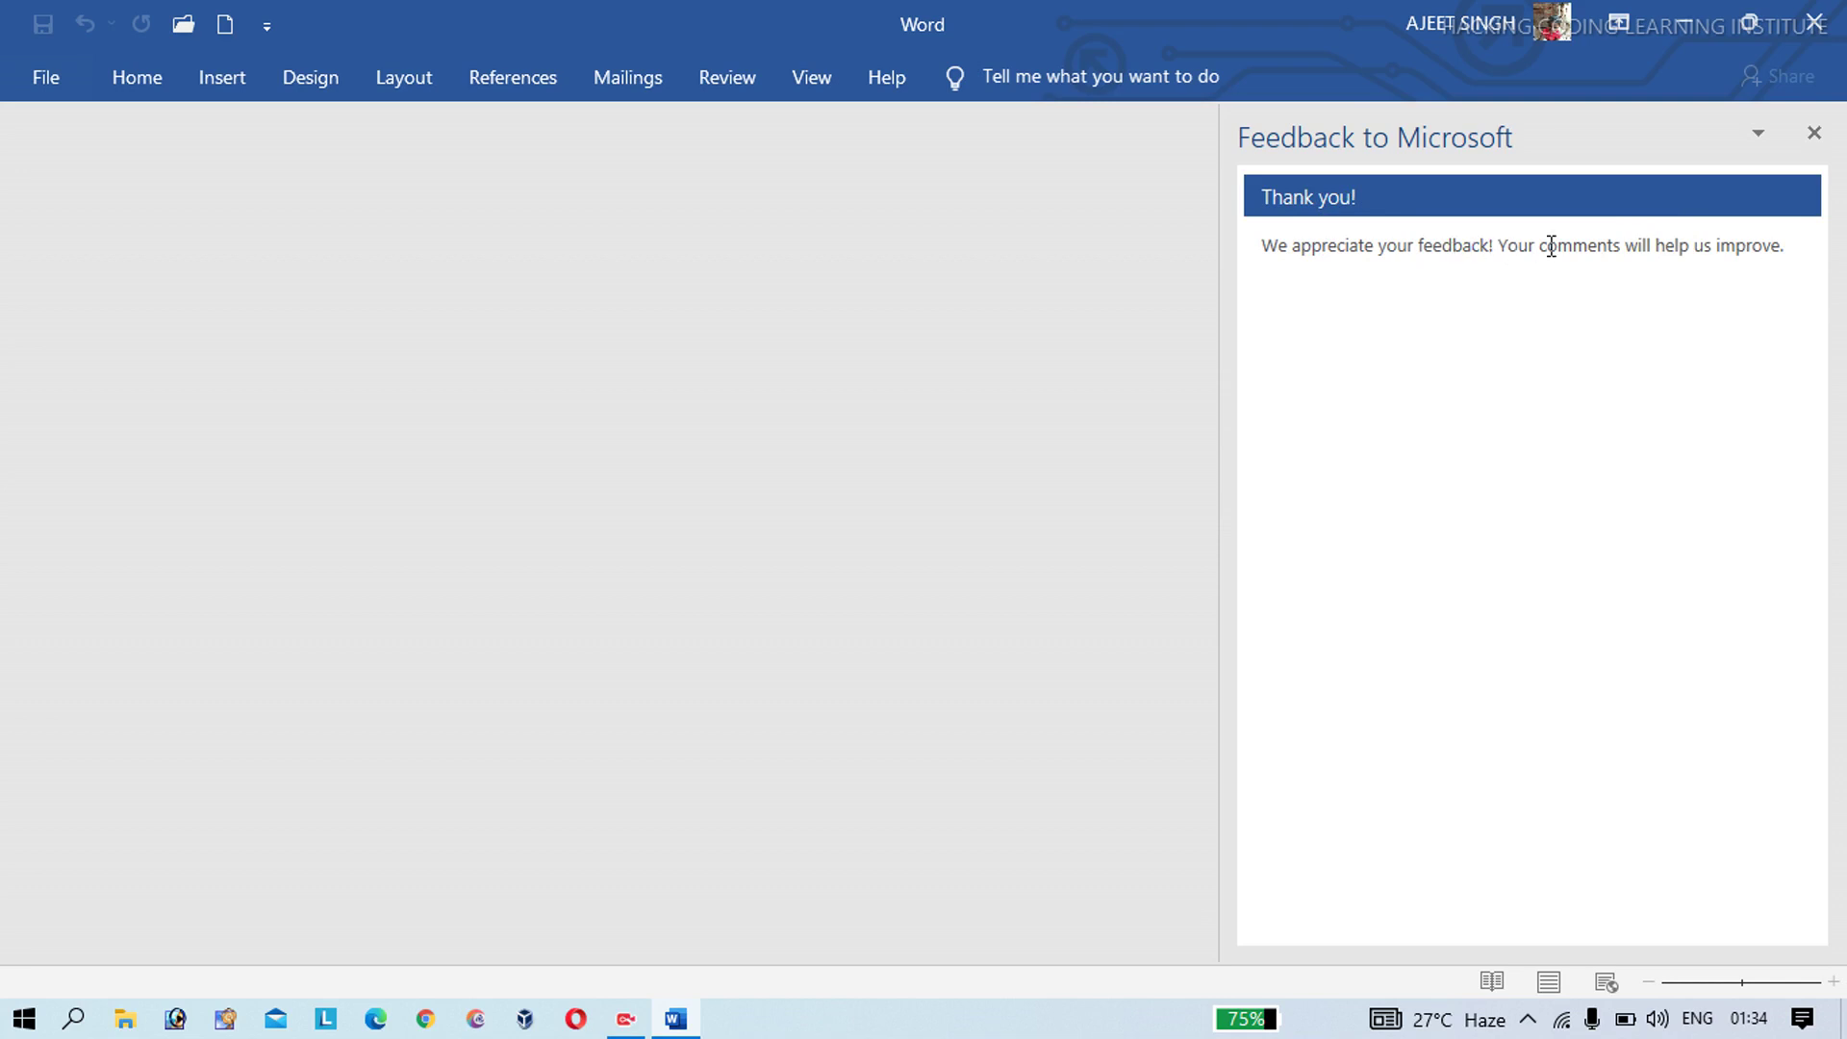
# - Close the feedback pane and return from the backstage to the main Word window
pyautogui.click(1817, 134)
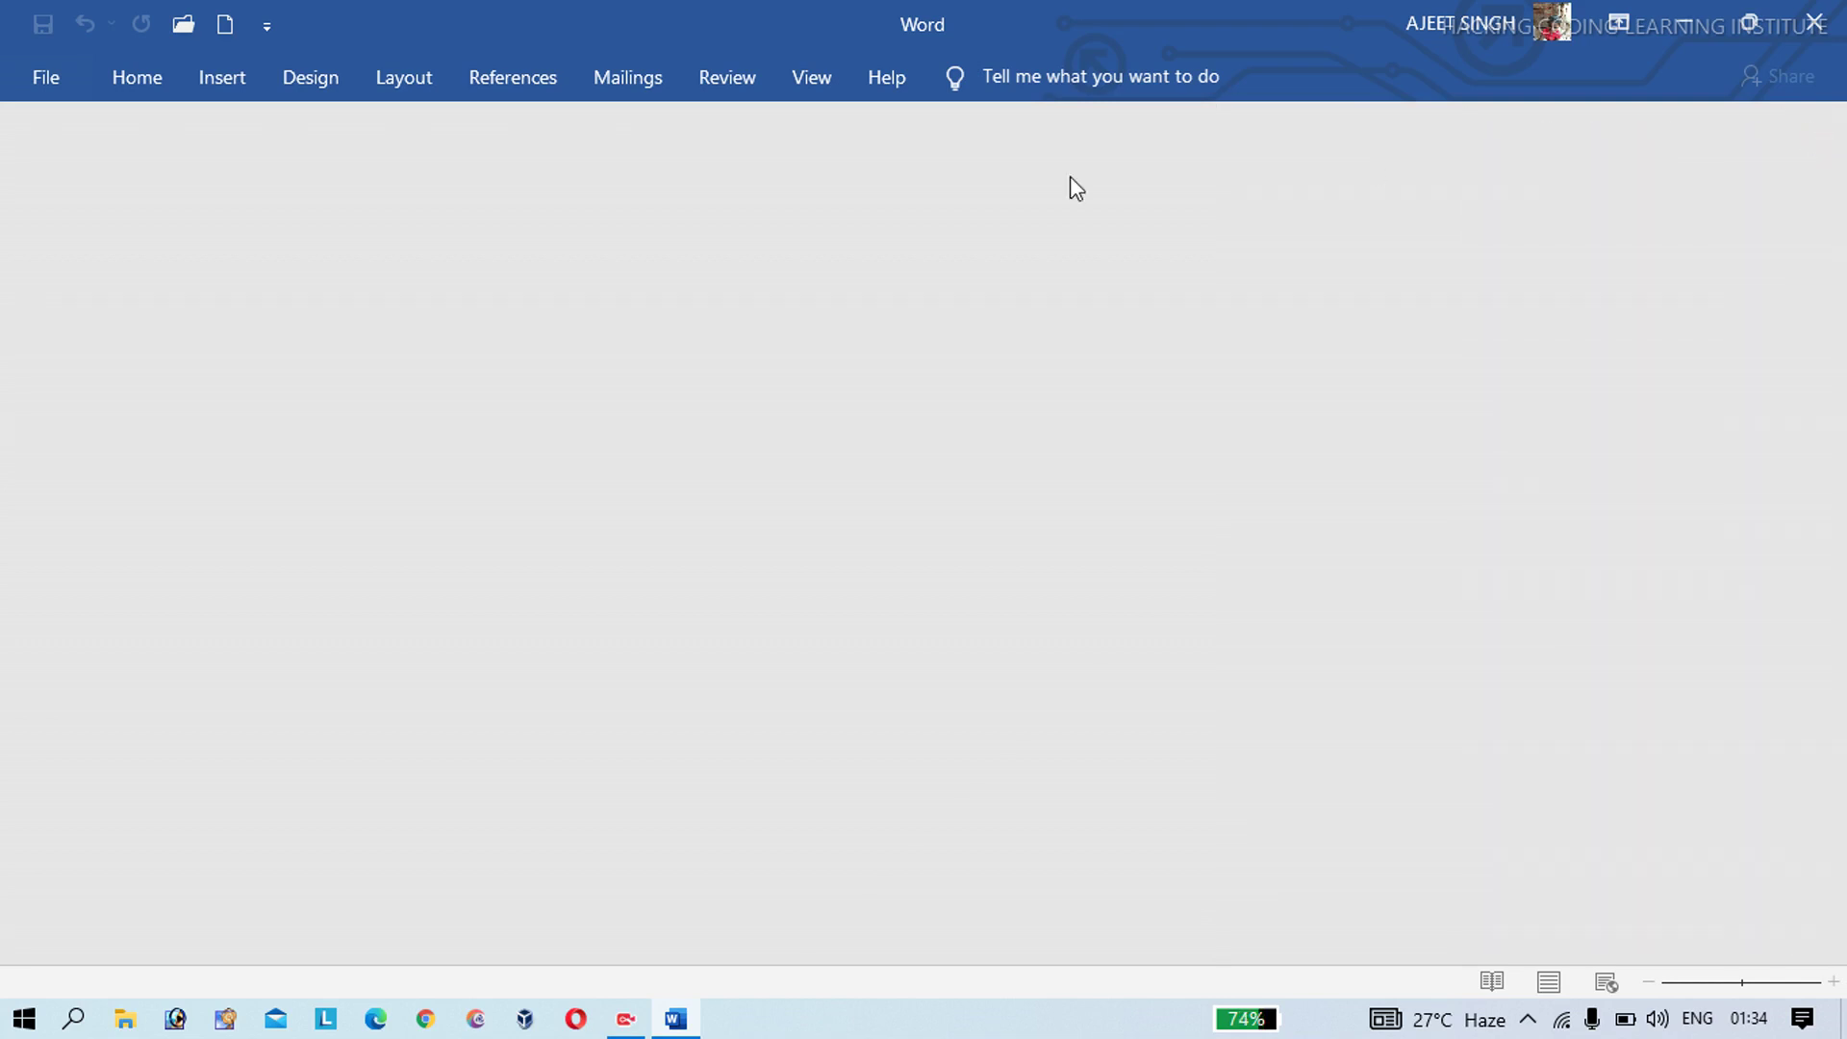
pyautogui.click(45, 77)
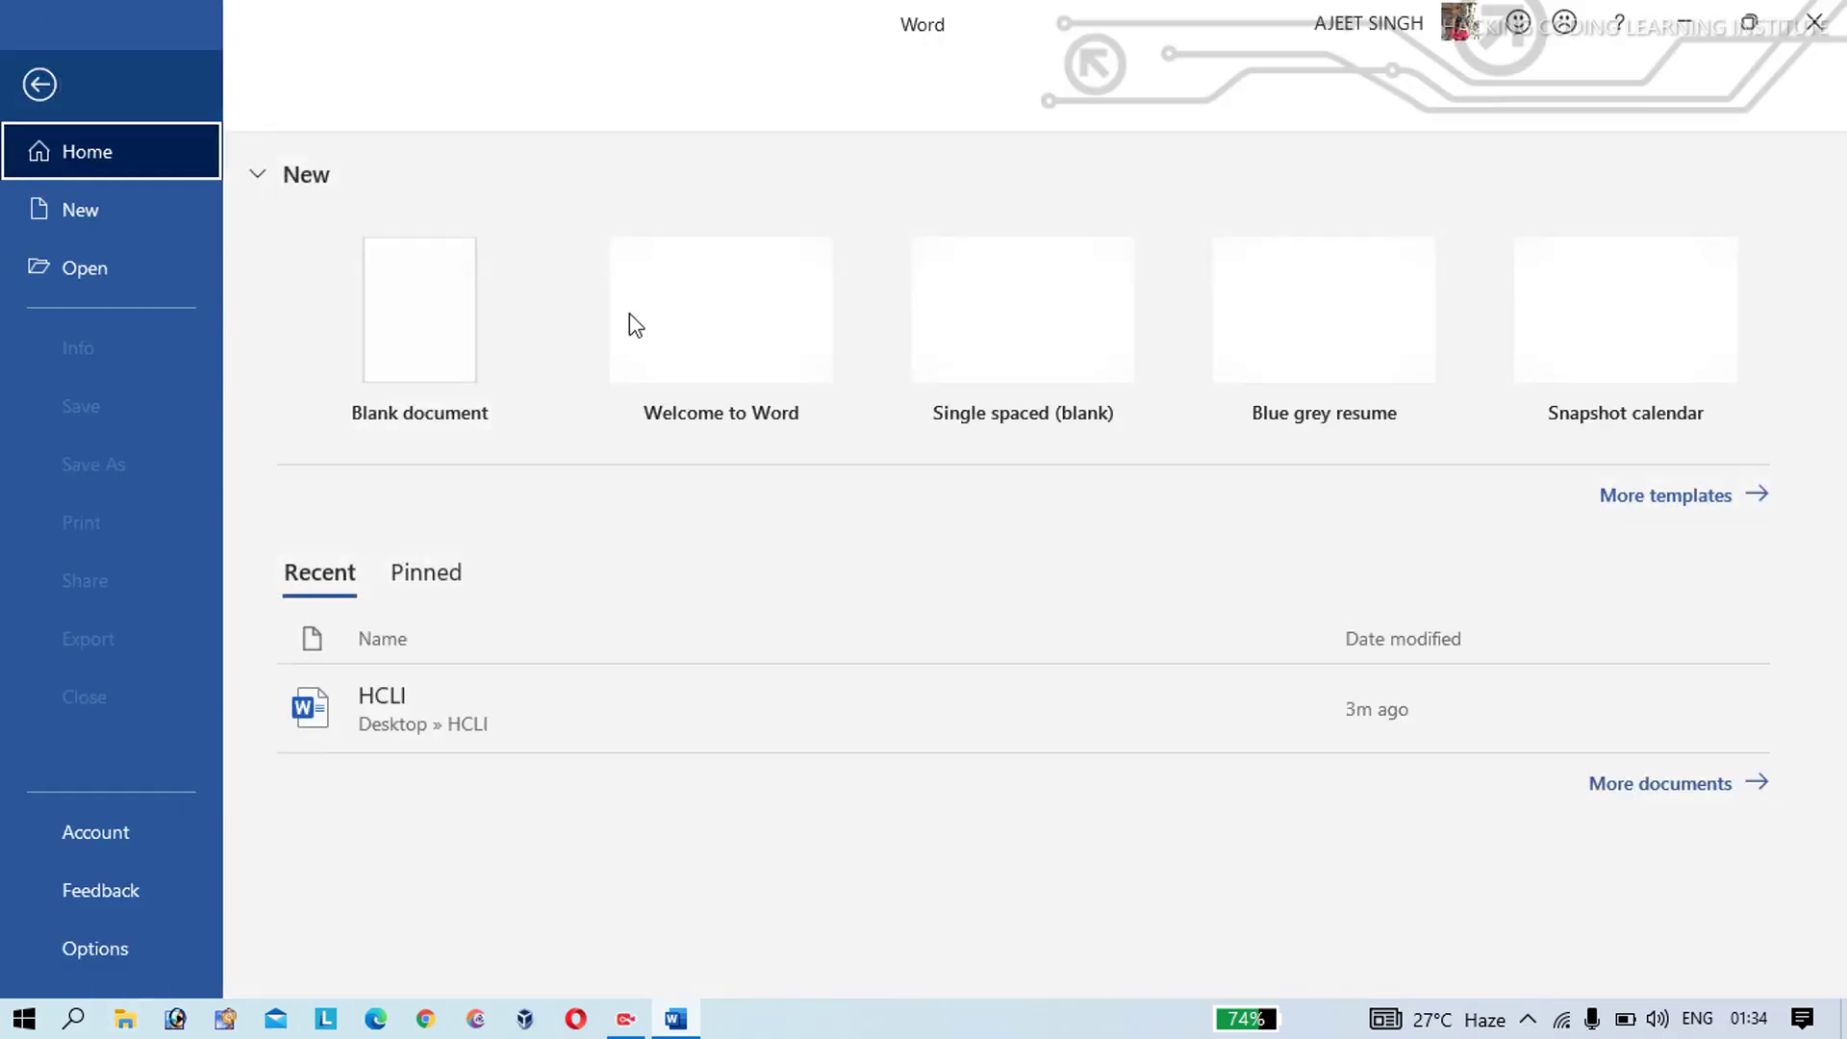
pyautogui.click(39, 85)
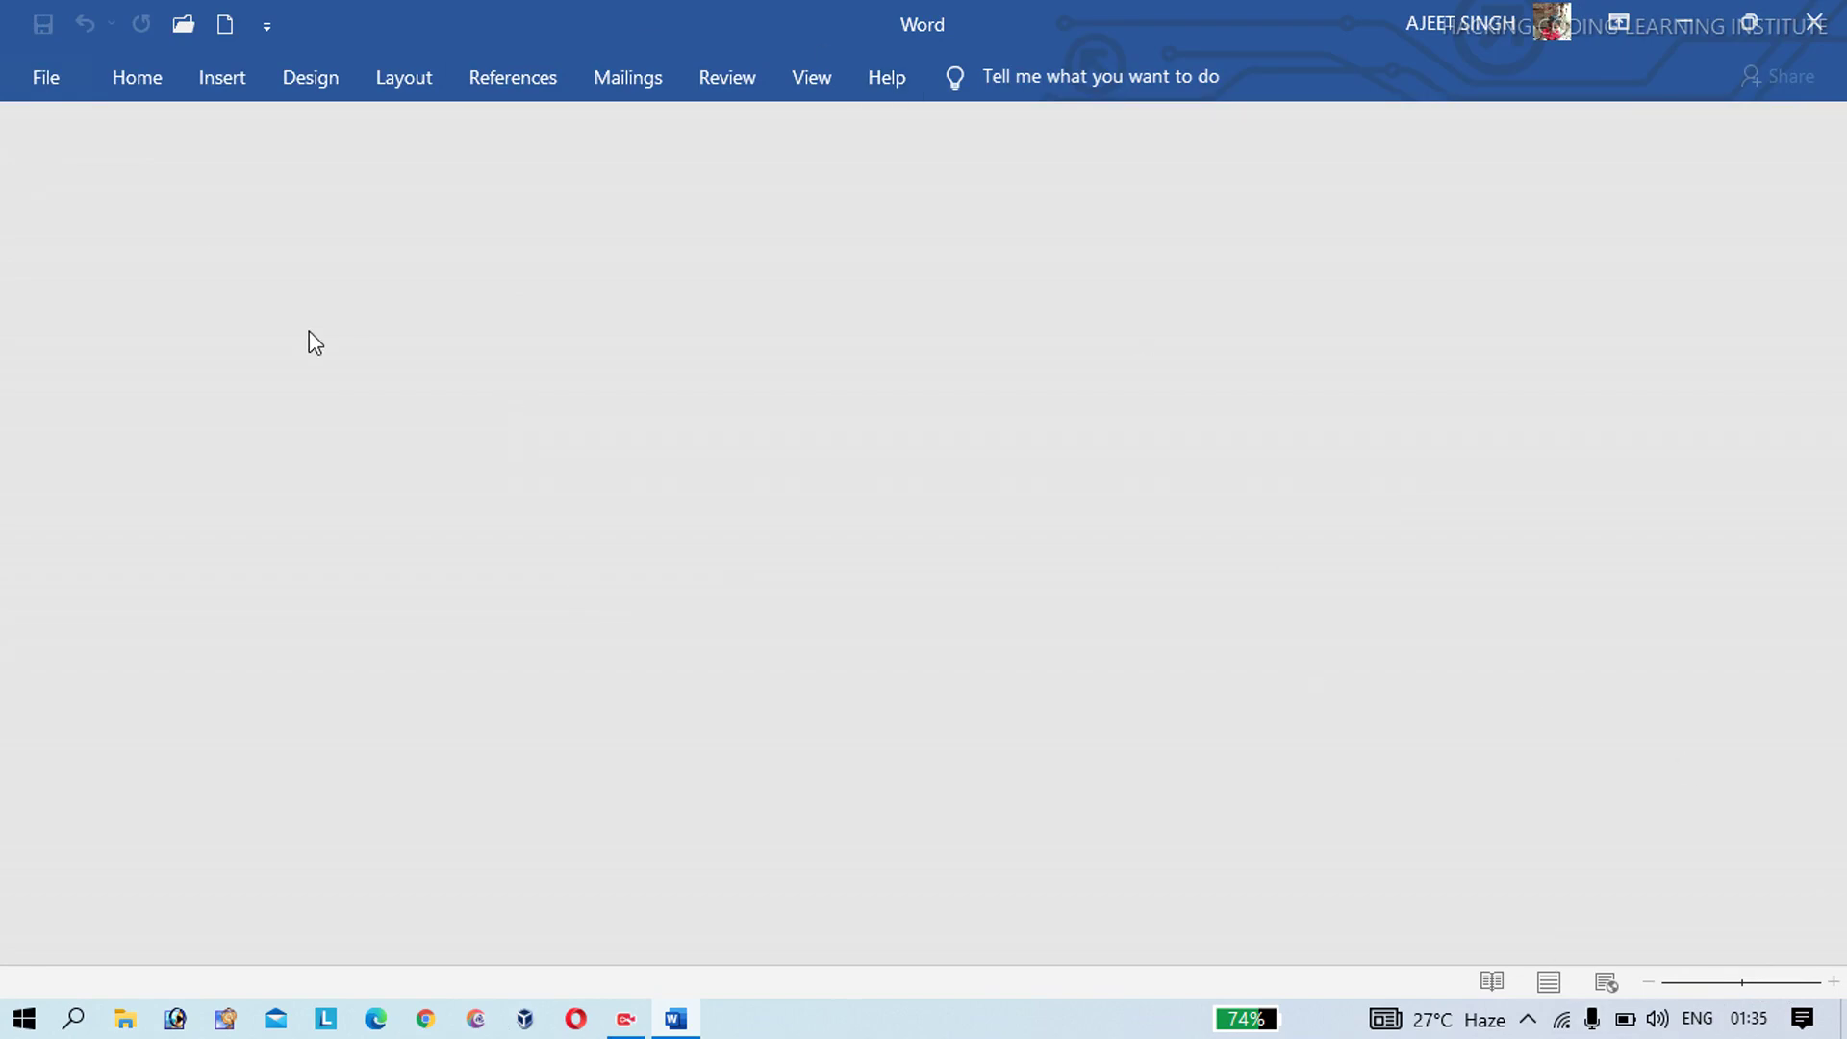
# - Create a new document from the Blue grey resume template
pyautogui.click(45, 64)
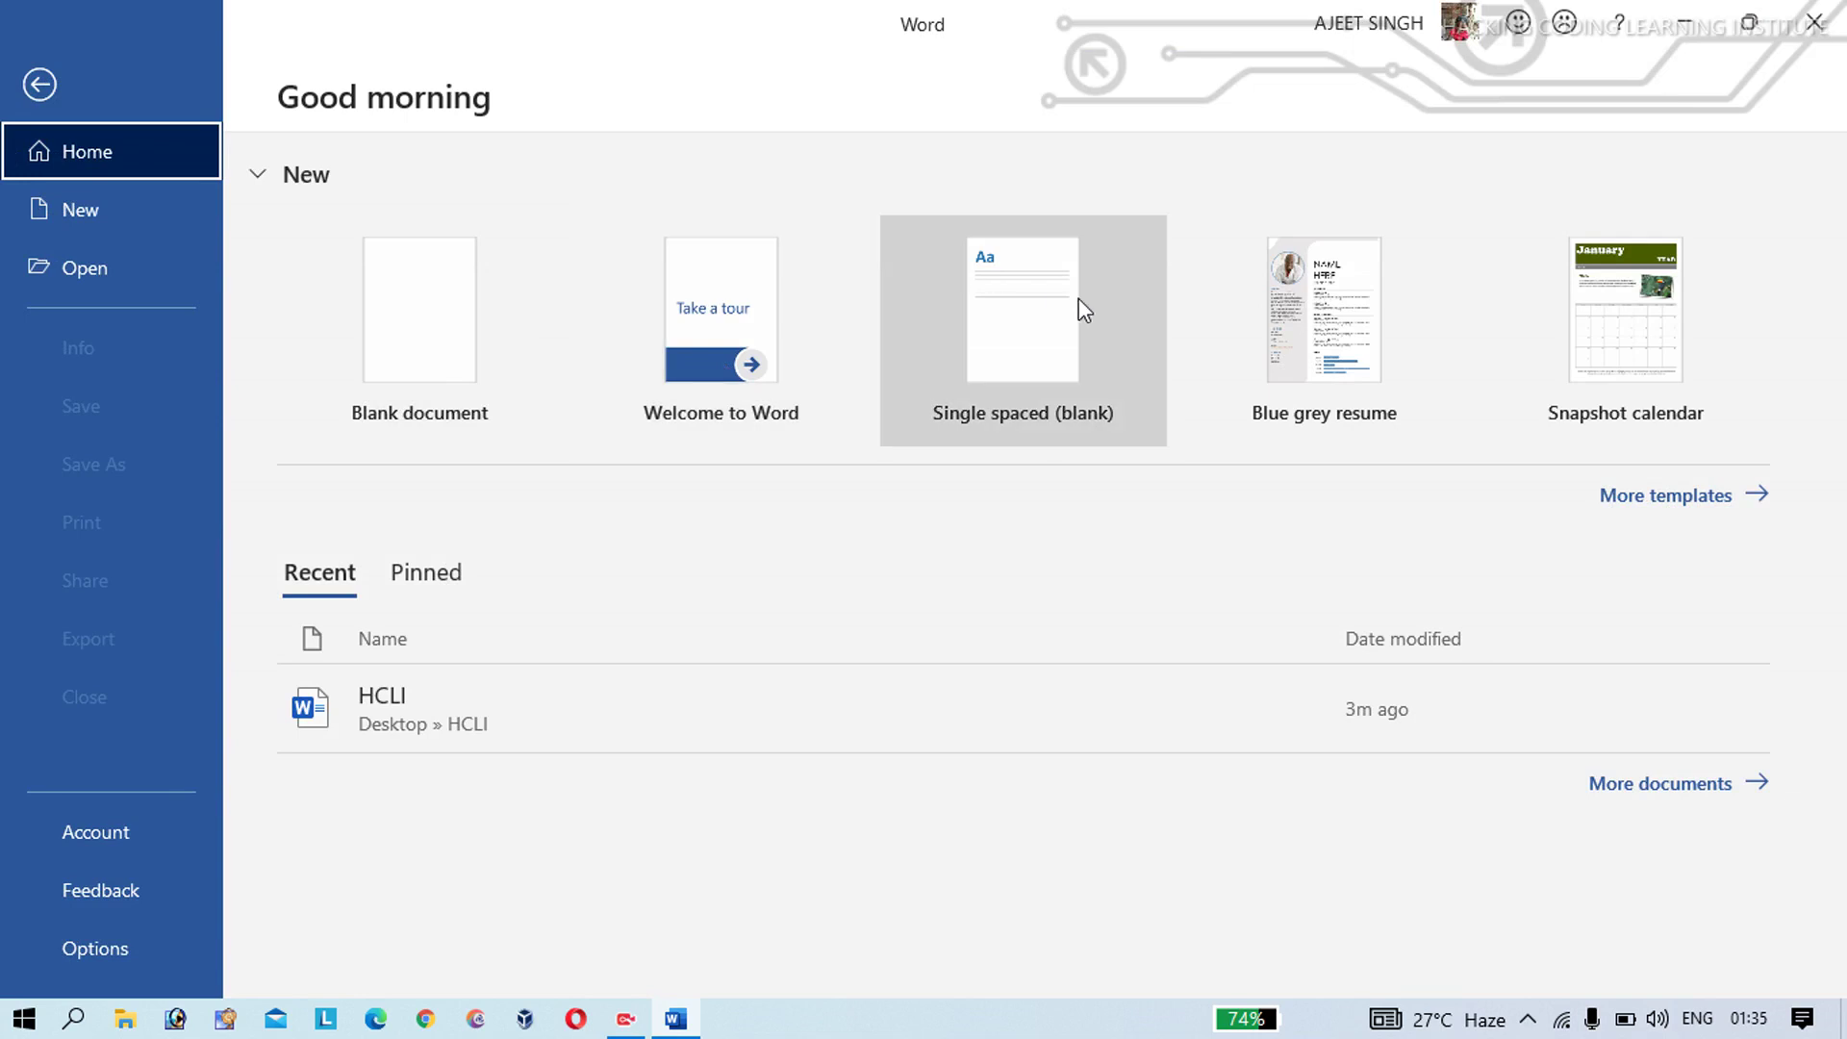
pyautogui.click(1283, 327)
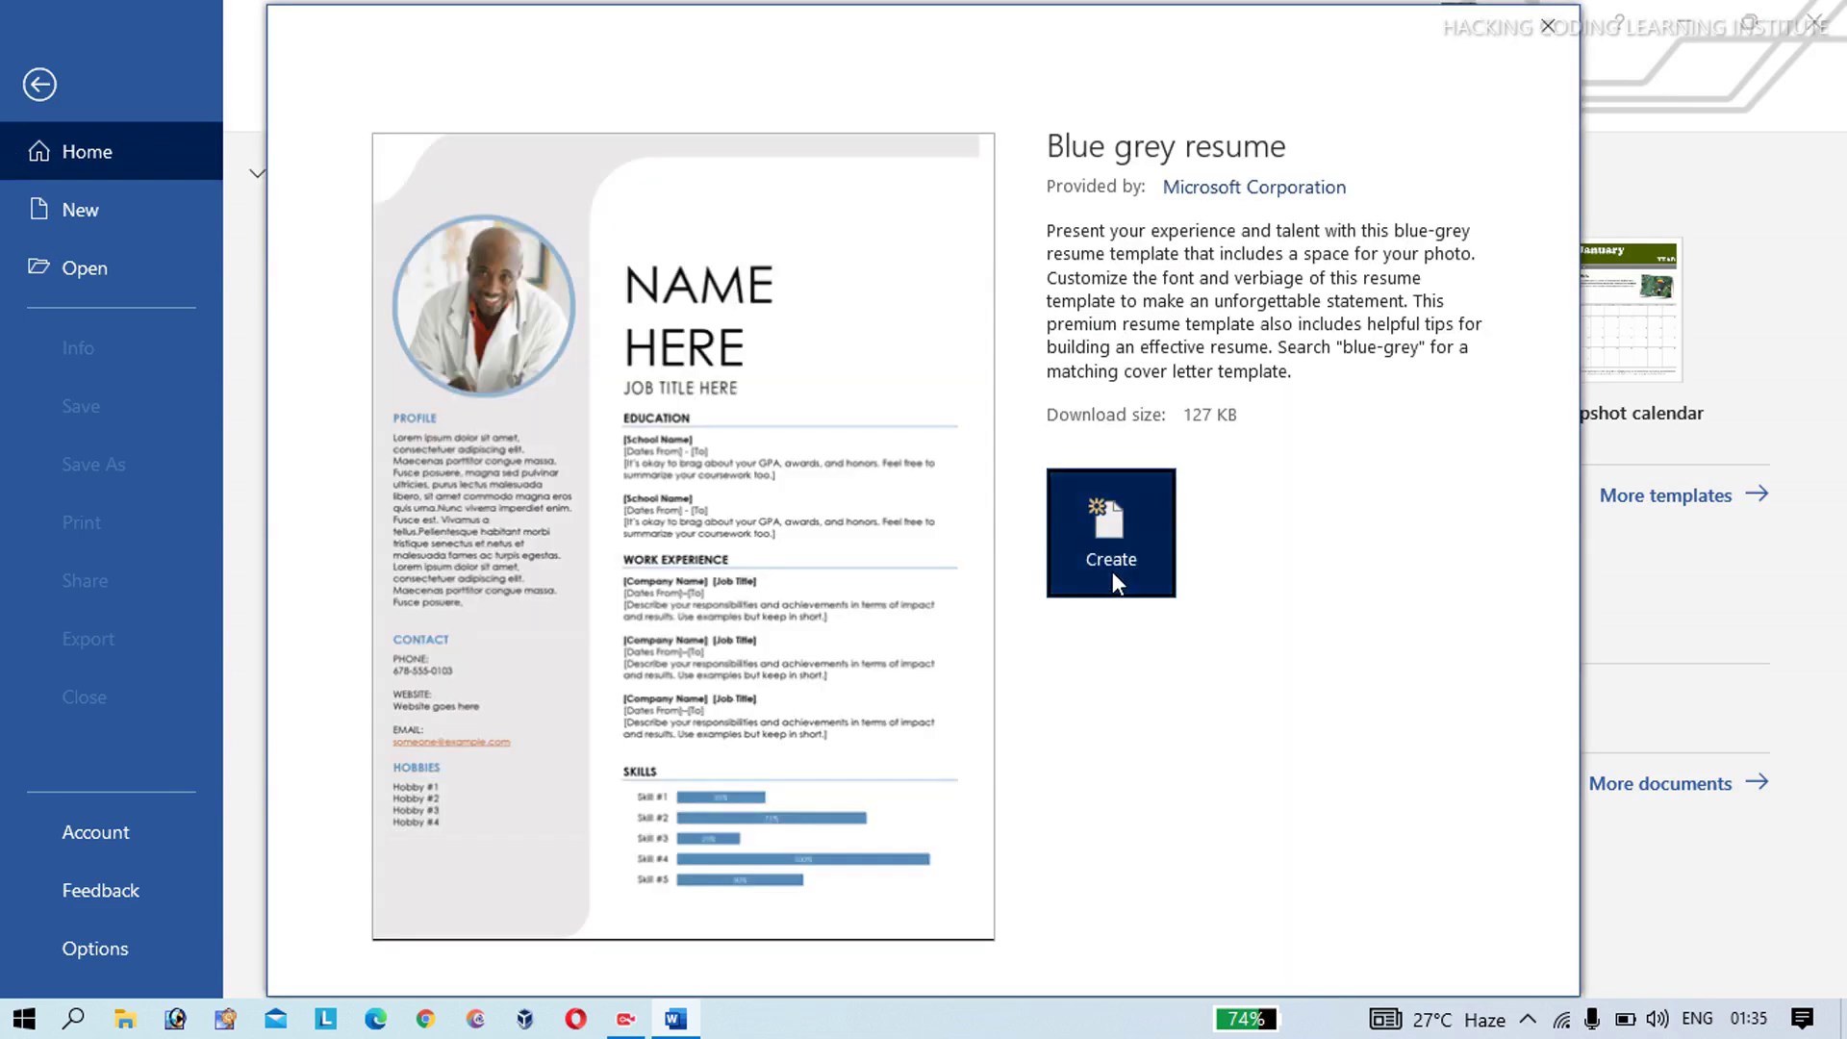
pyautogui.click(1112, 571)
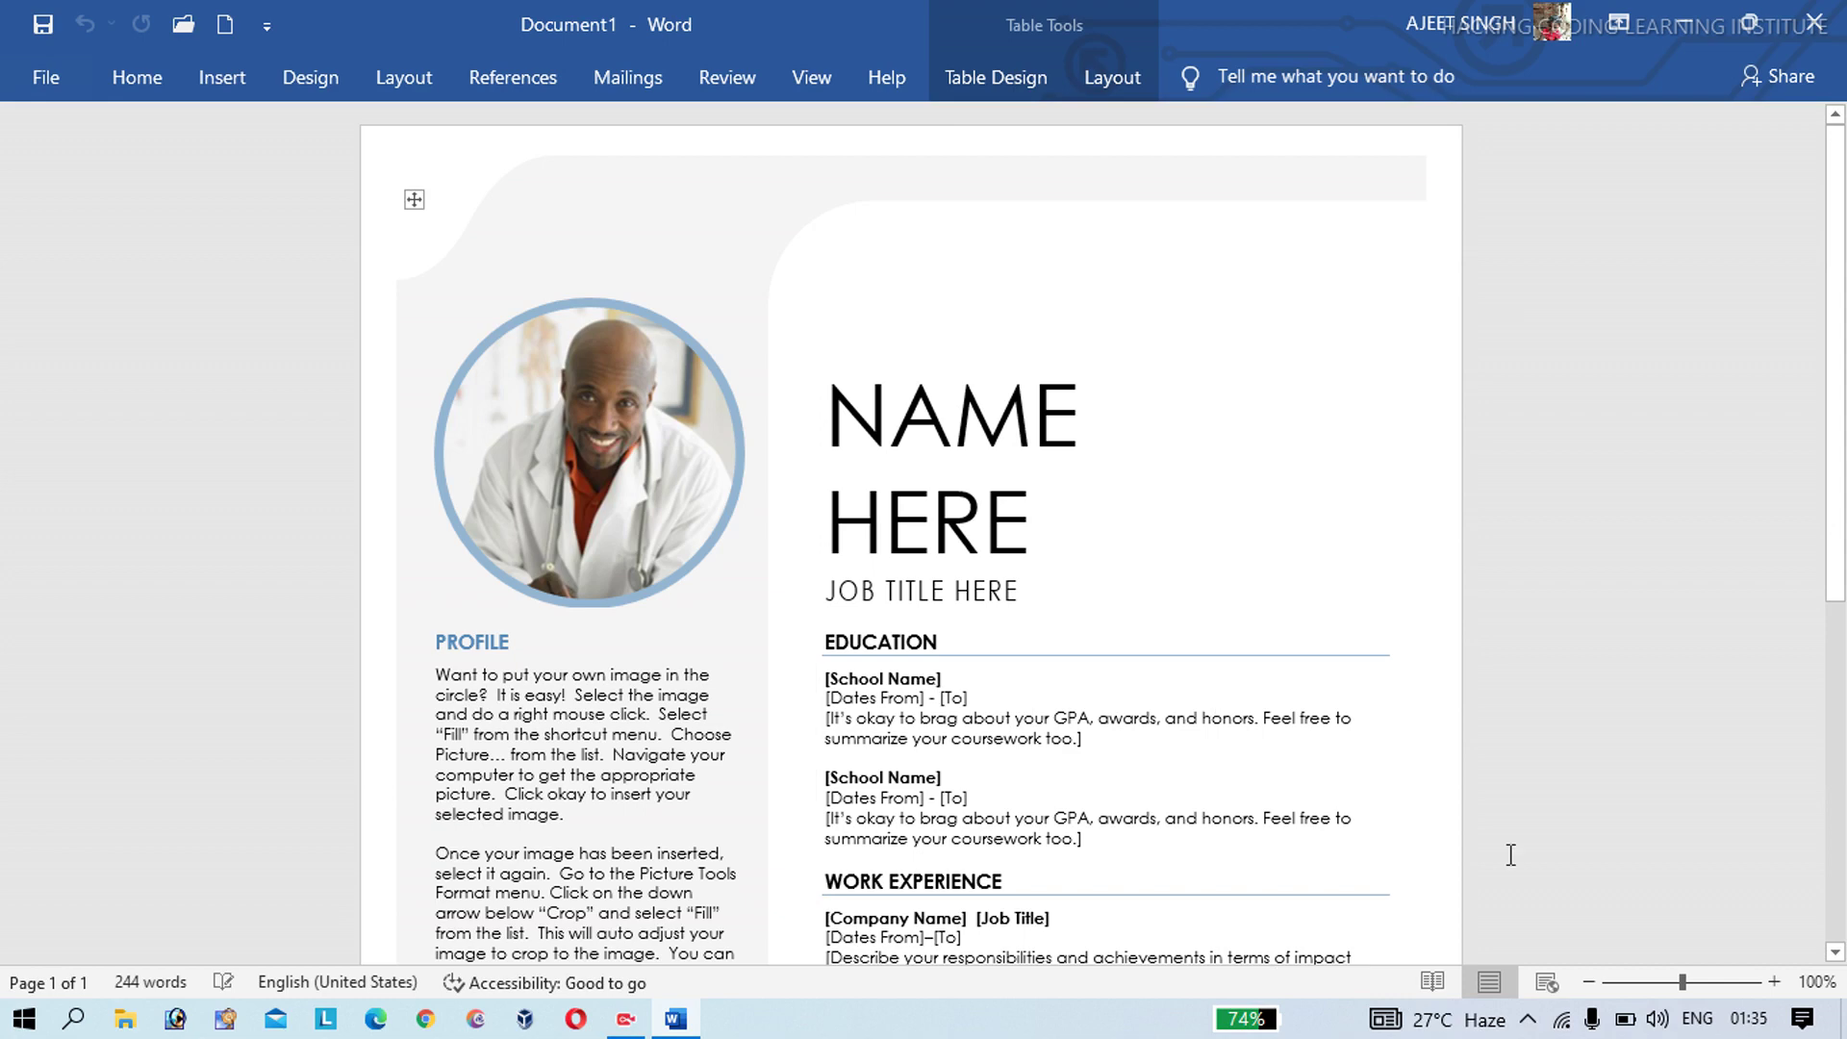
# - Zoom the resume to about 297% and 452%, out to the whole page, then back to 100%
pyautogui.click(1721, 982)
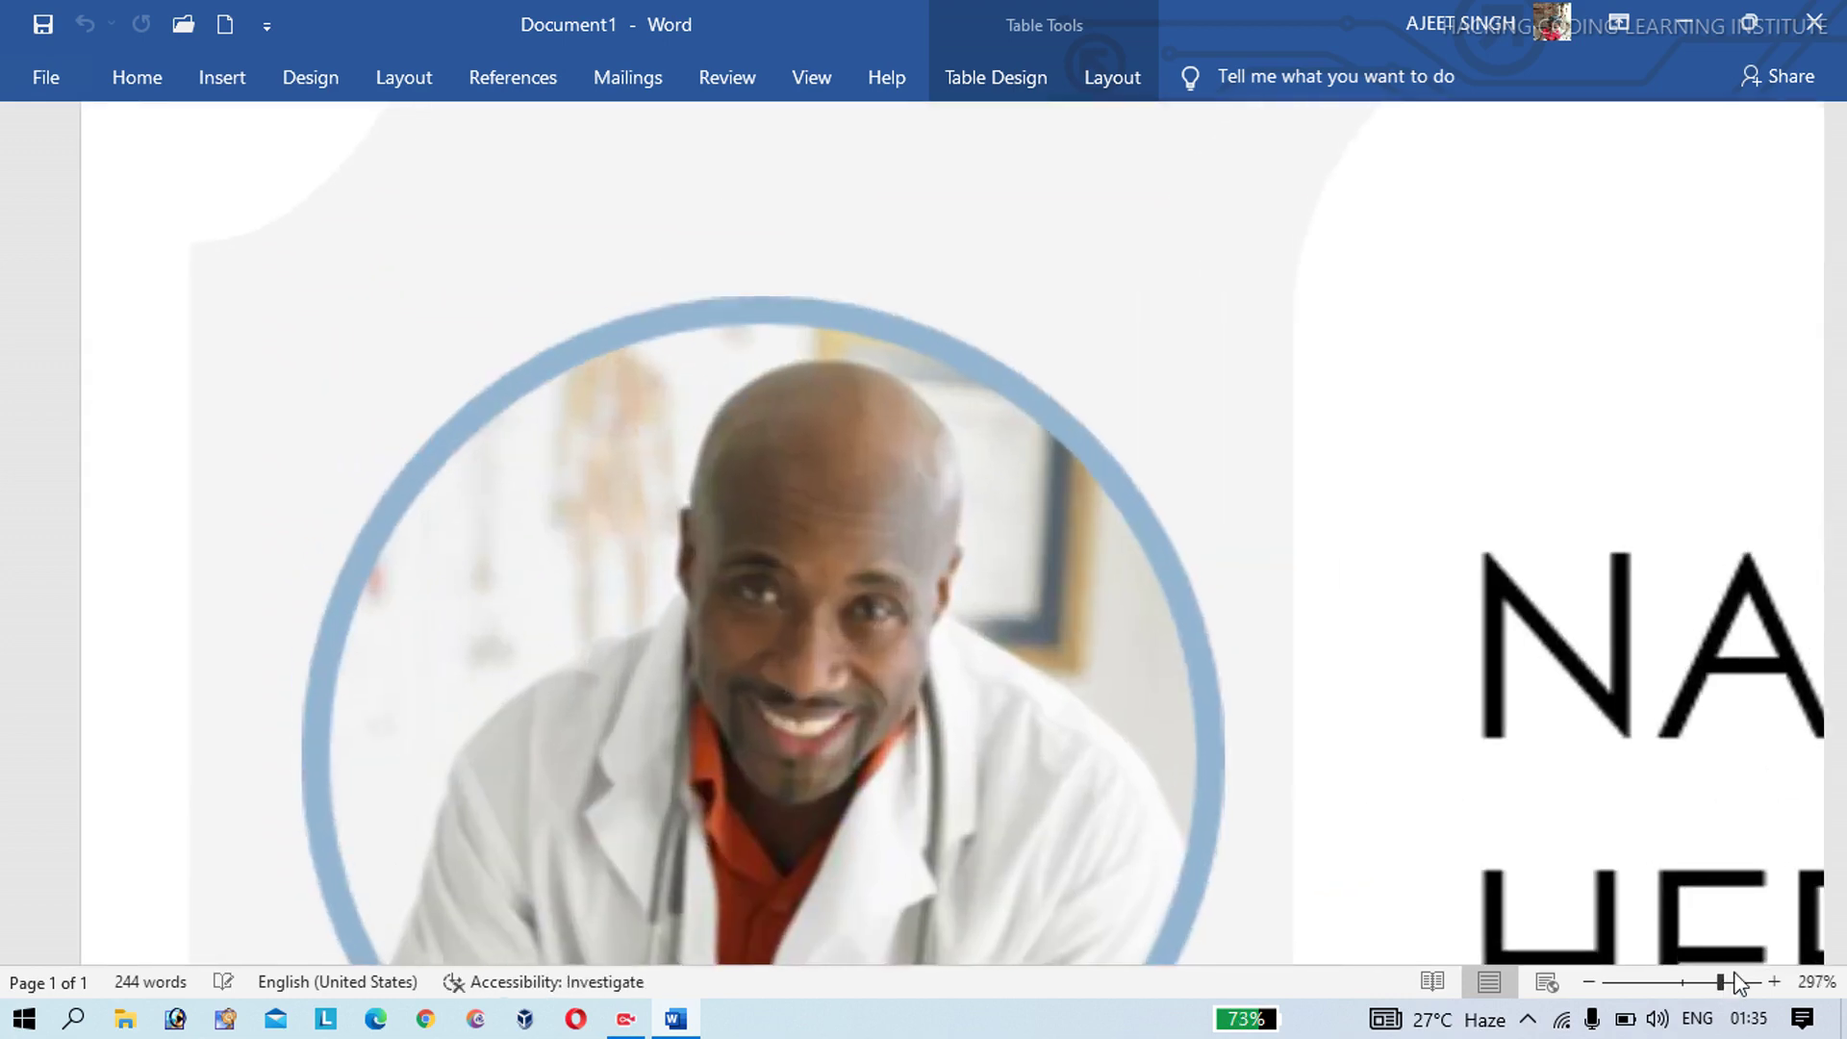
pyautogui.click(1752, 981)
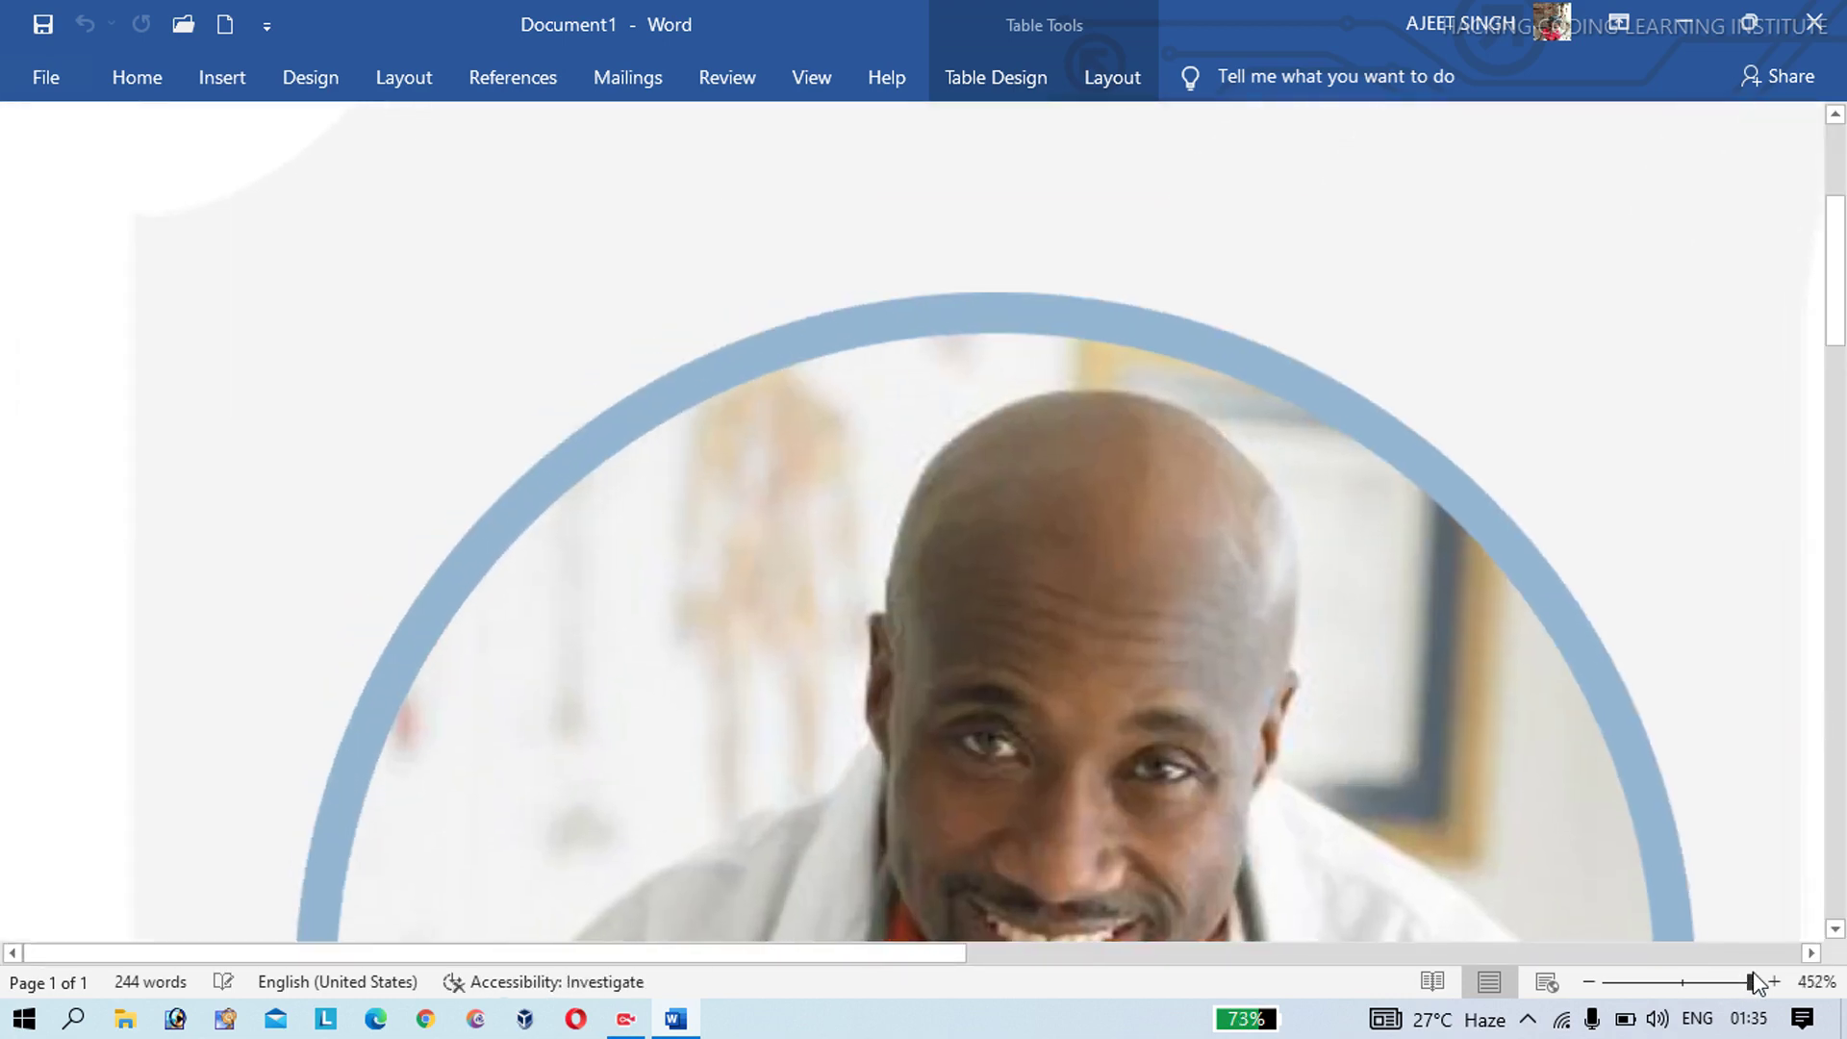
pyautogui.click(1625, 981)
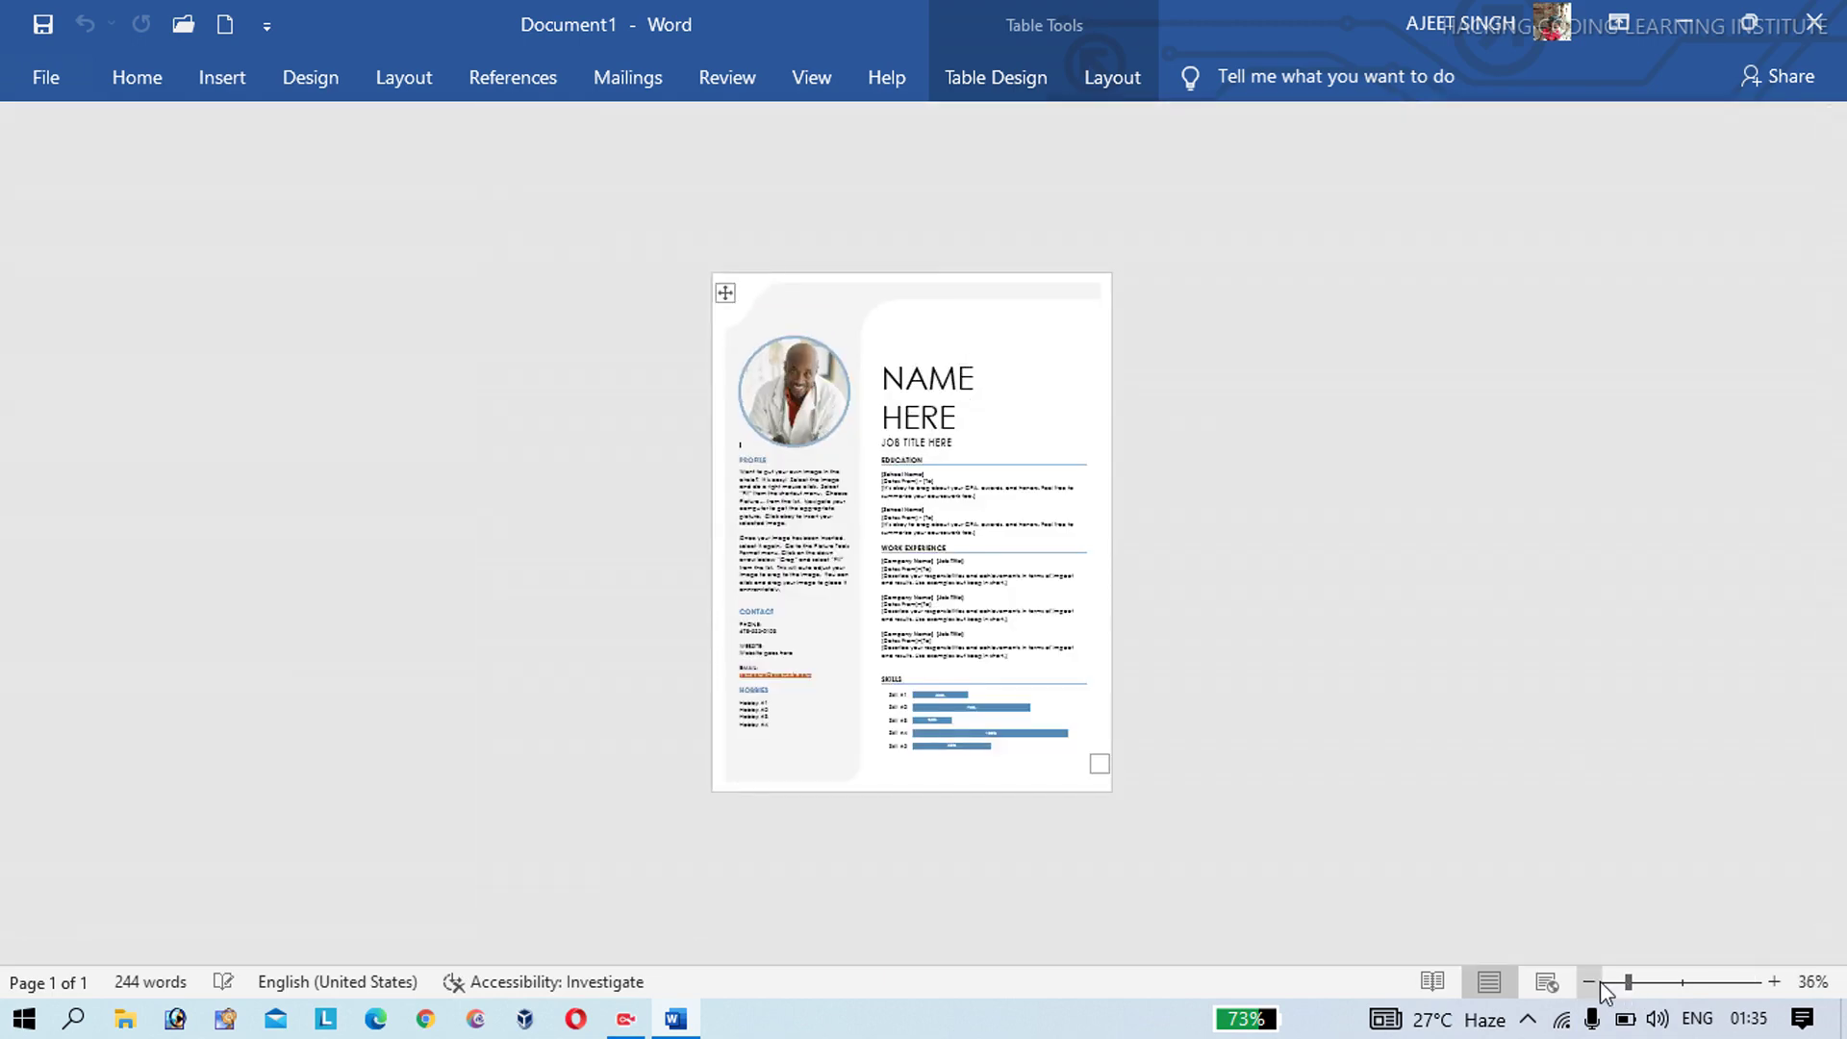
pyautogui.click(1709, 981)
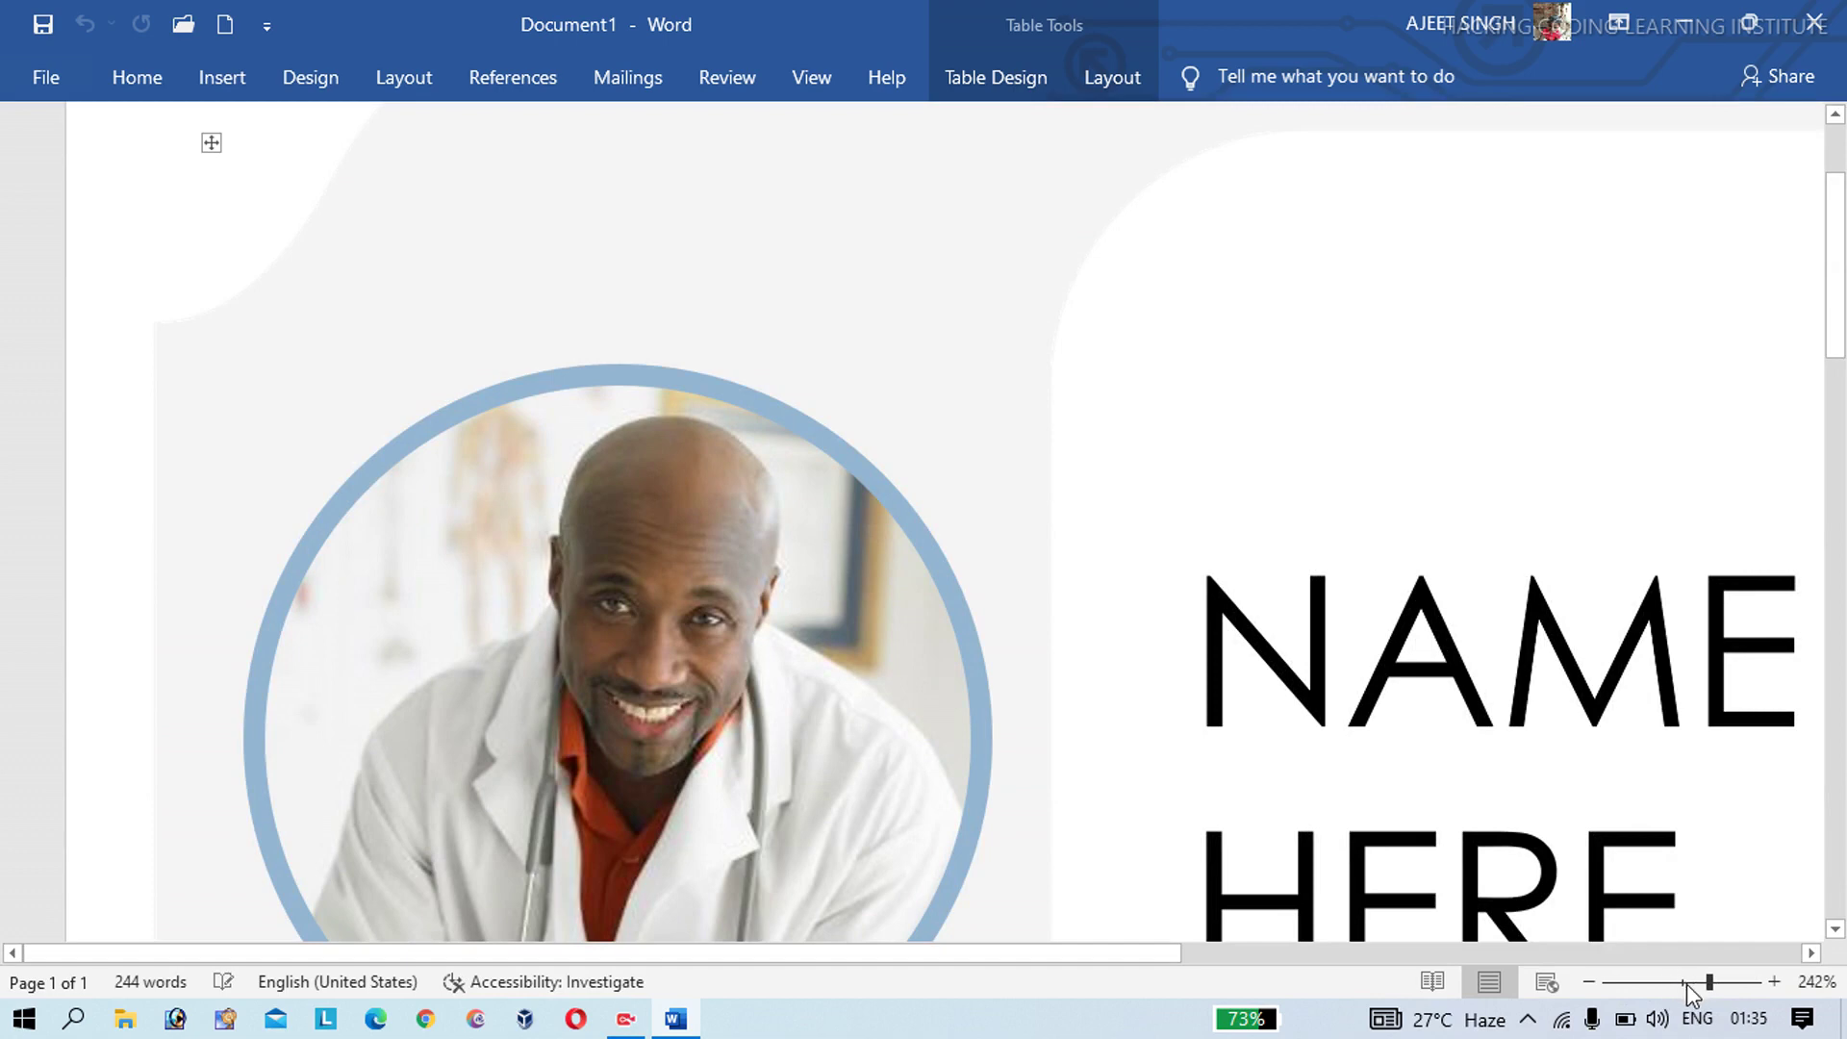
pyautogui.click(1684, 985)
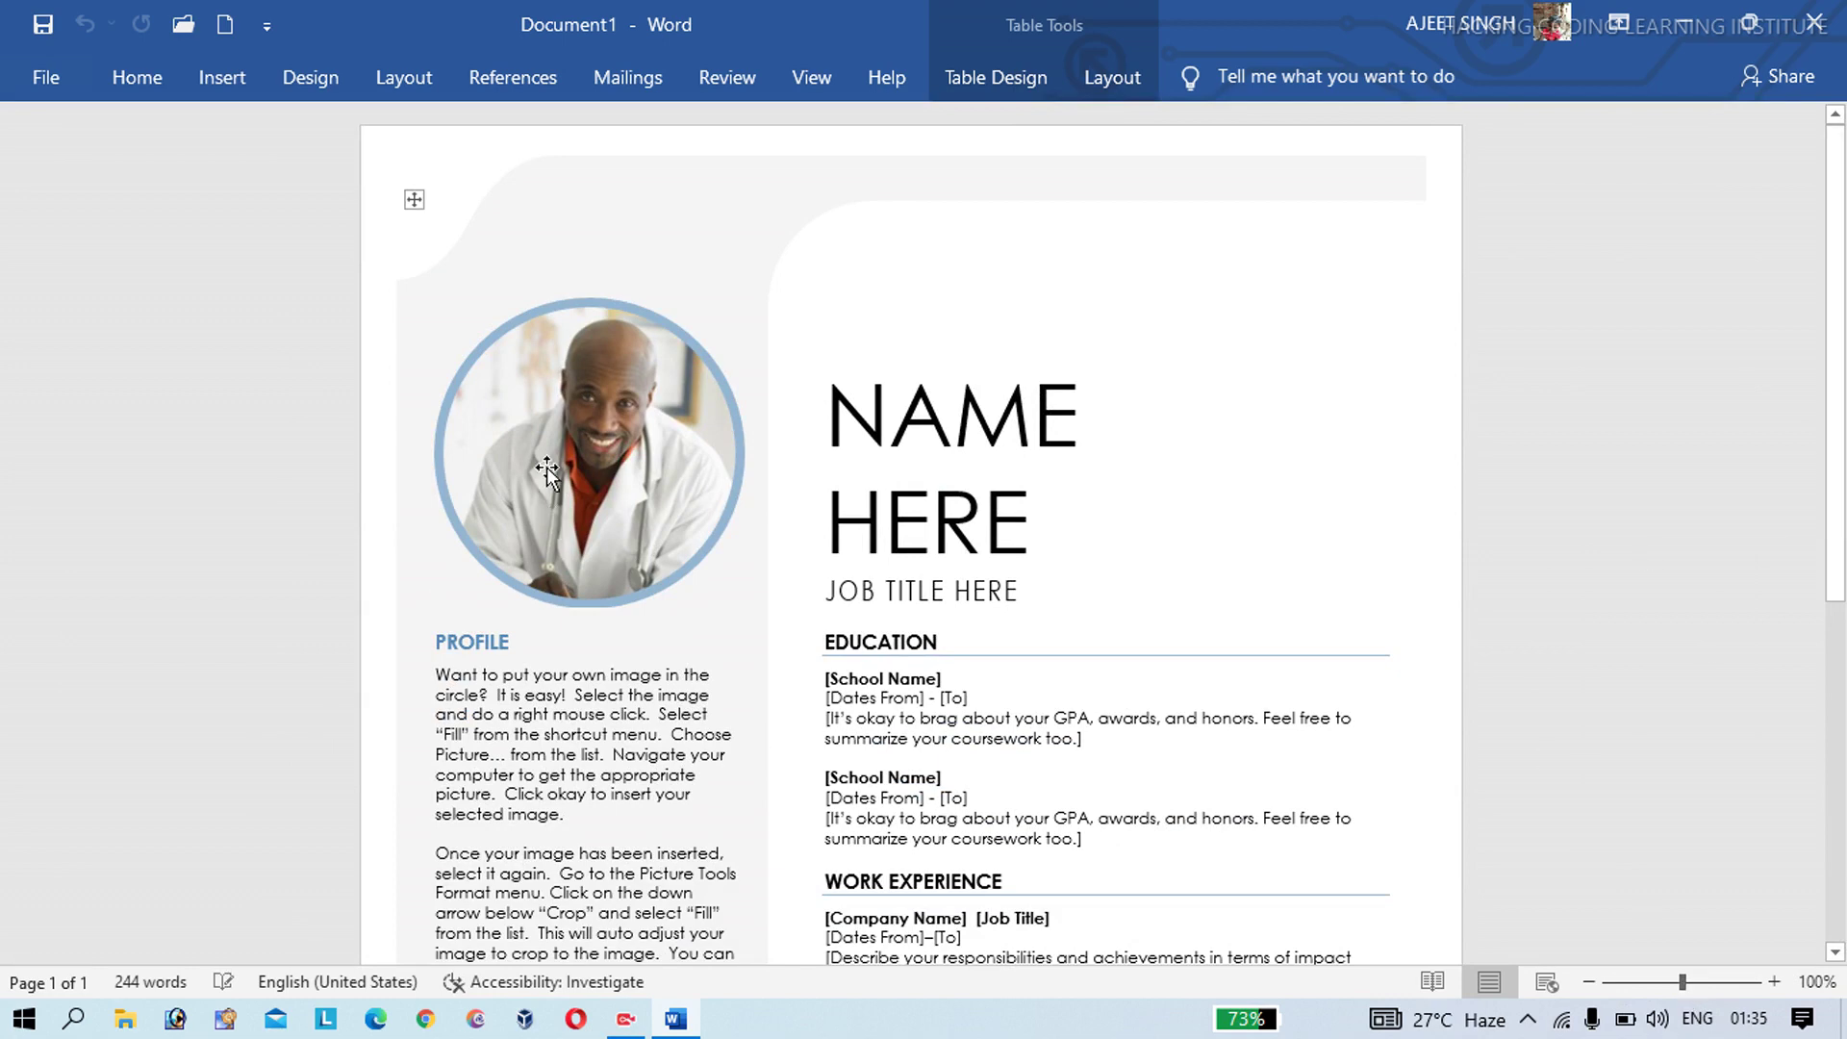
pyautogui.click(21, 81)
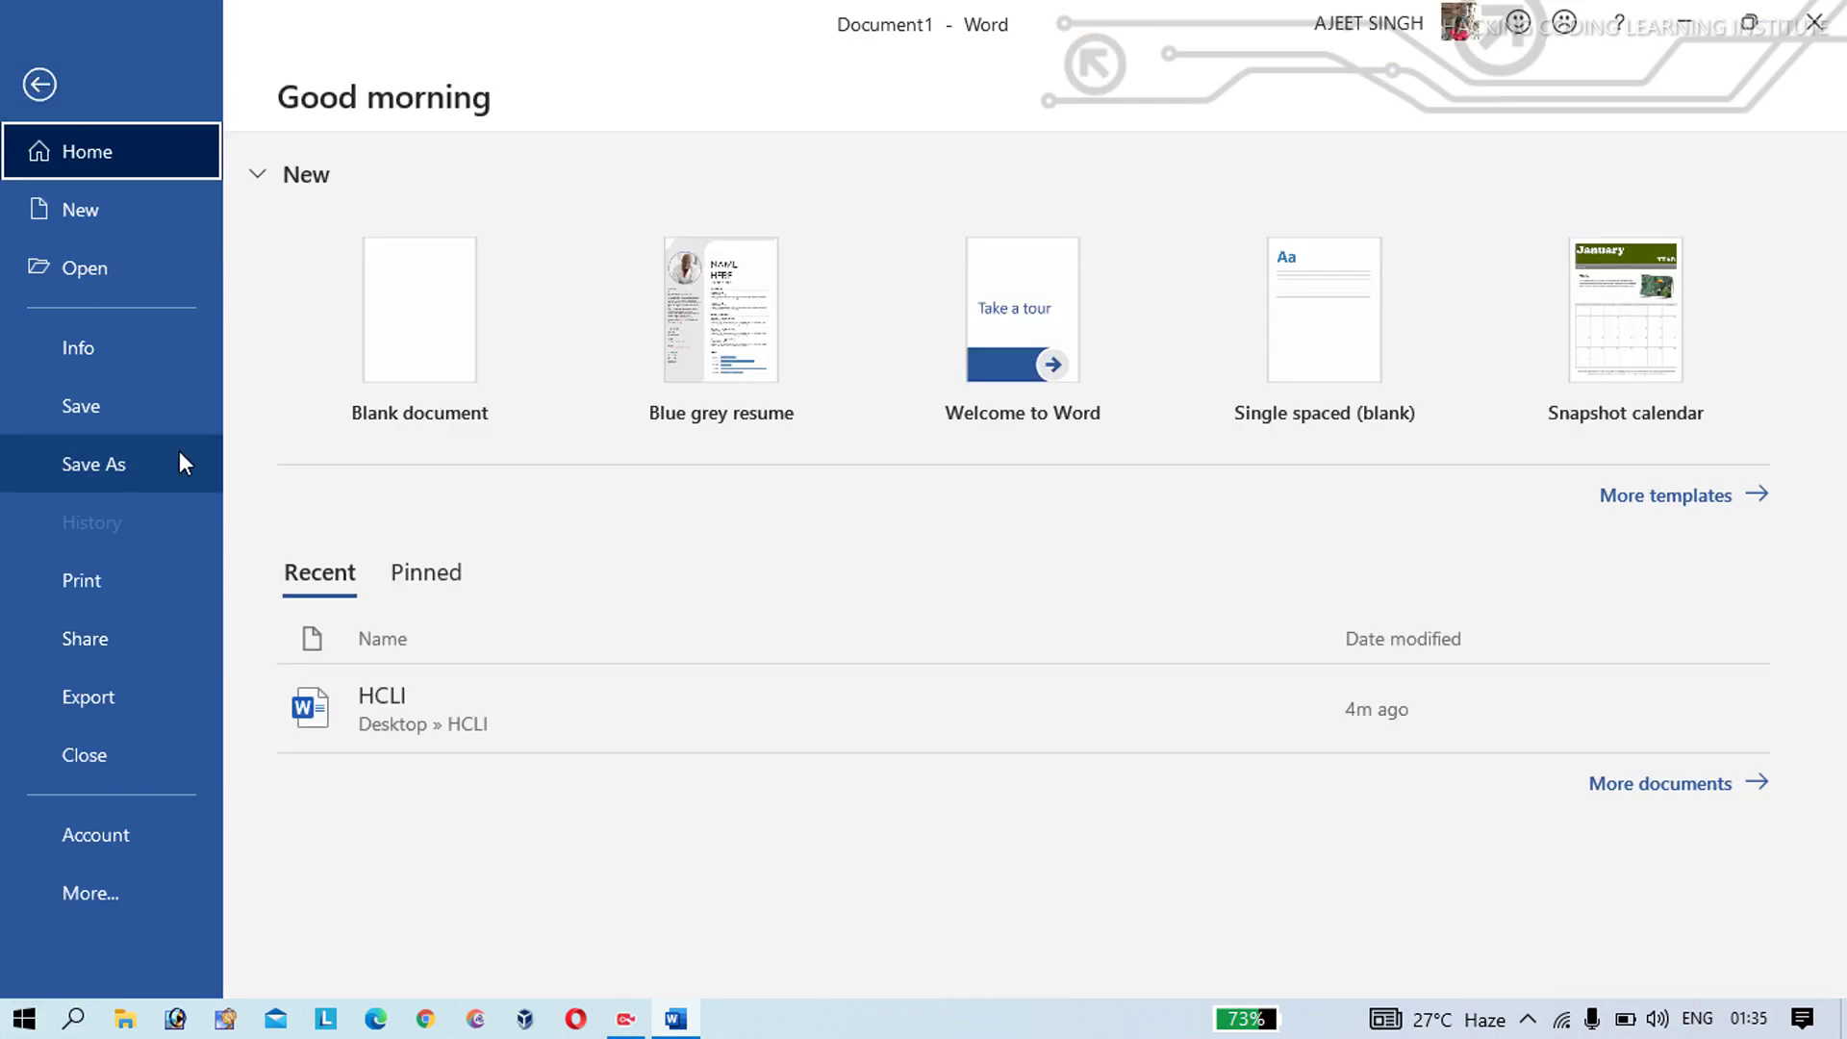
pyautogui.click(33, 89)
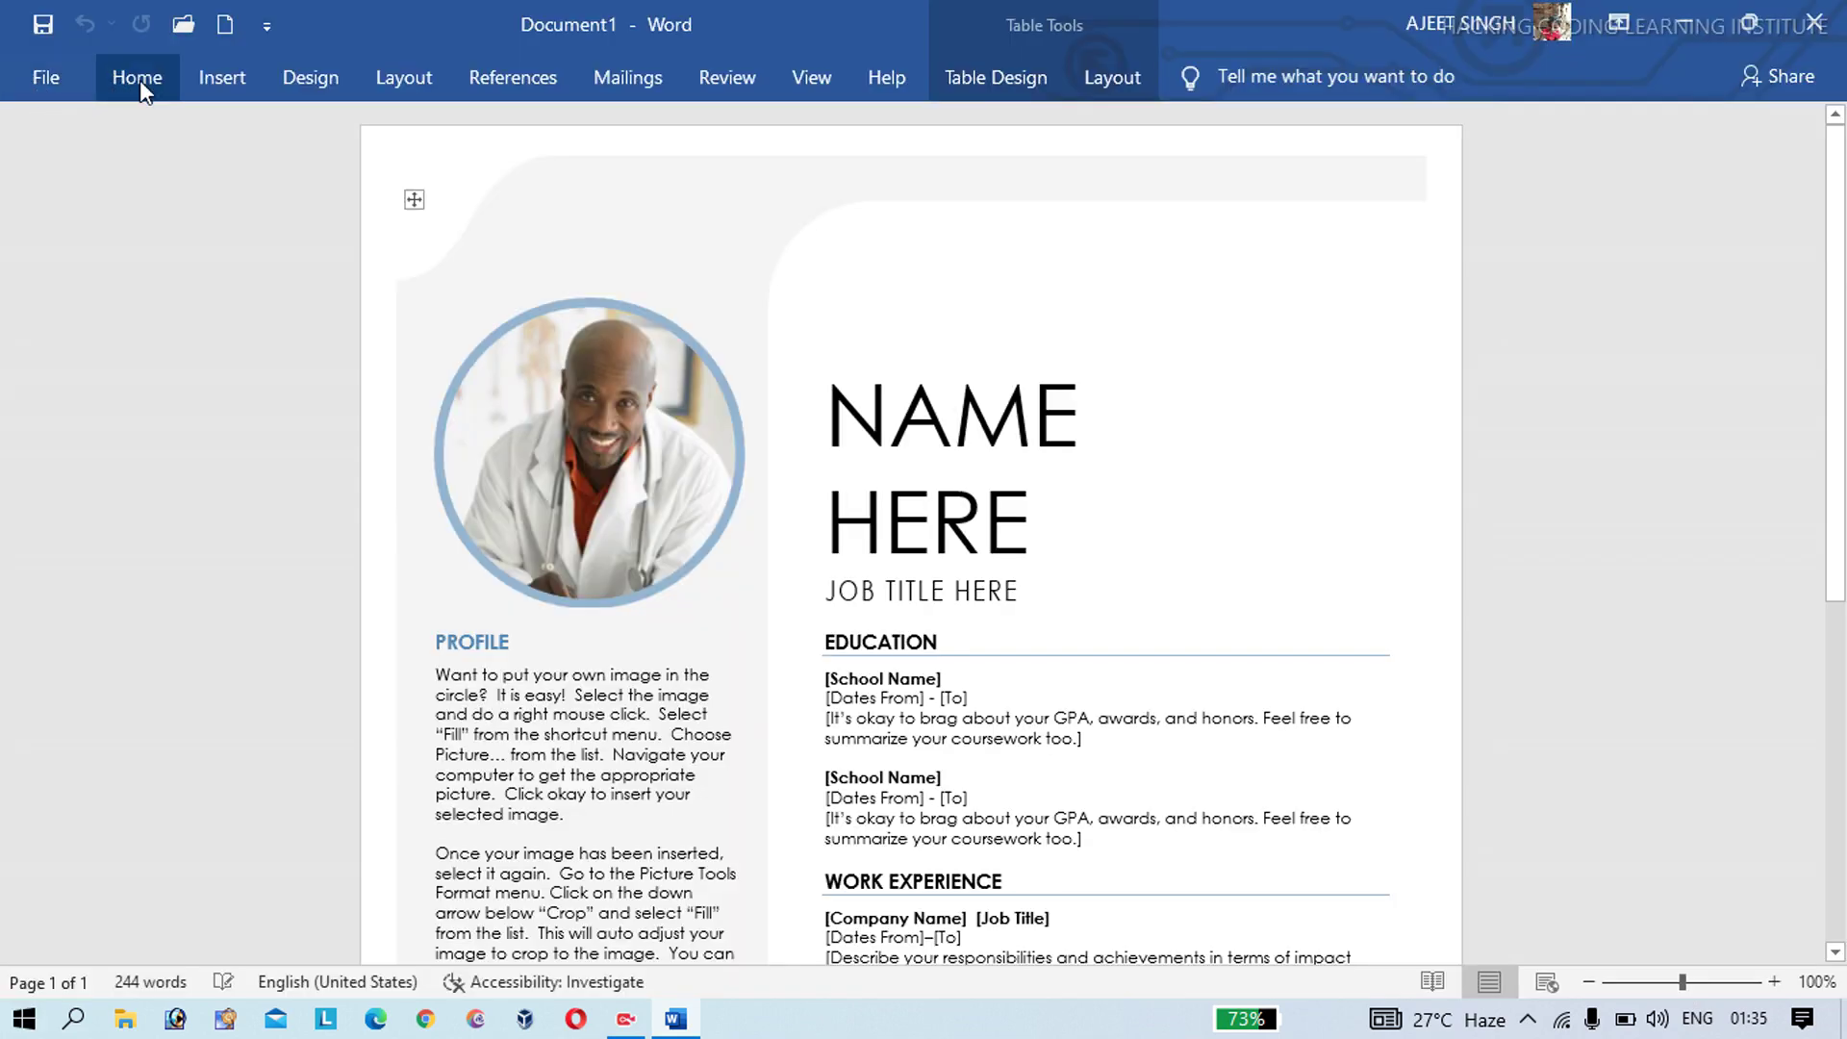
pyautogui.click(140, 79)
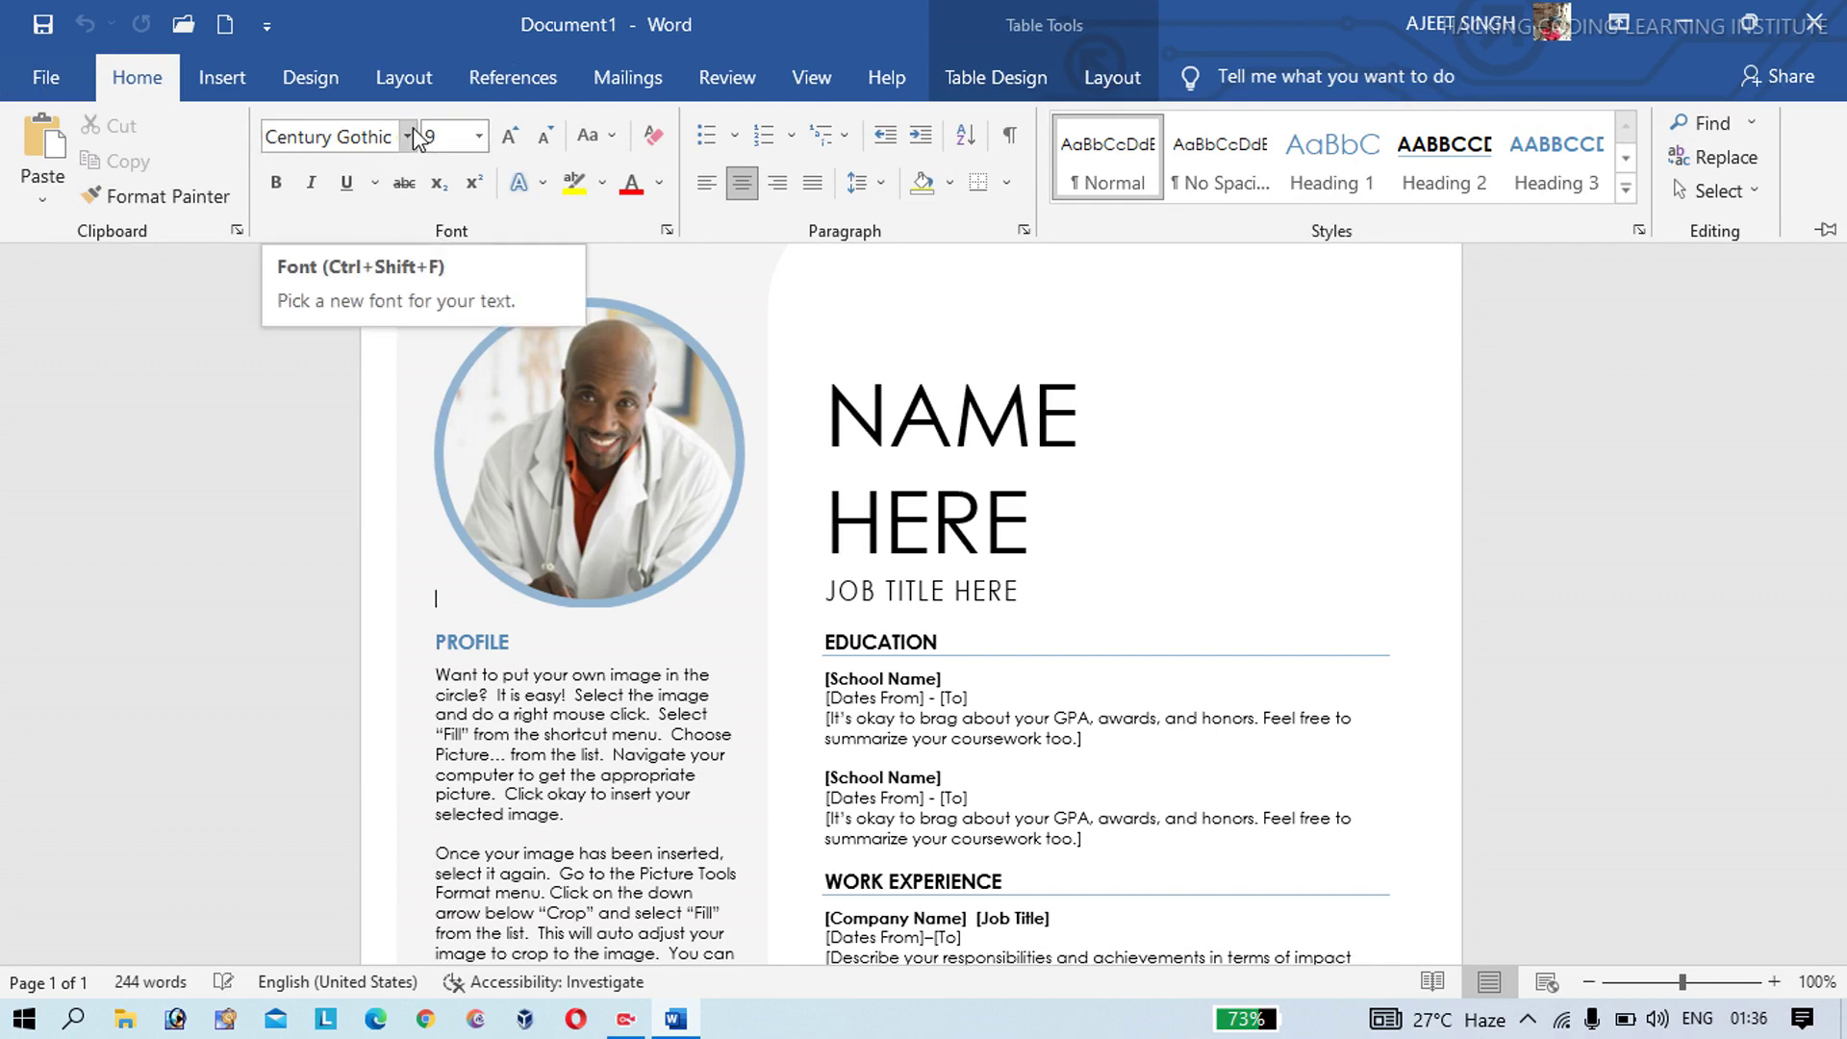
pyautogui.click(479, 136)
pyautogui.click(479, 136)
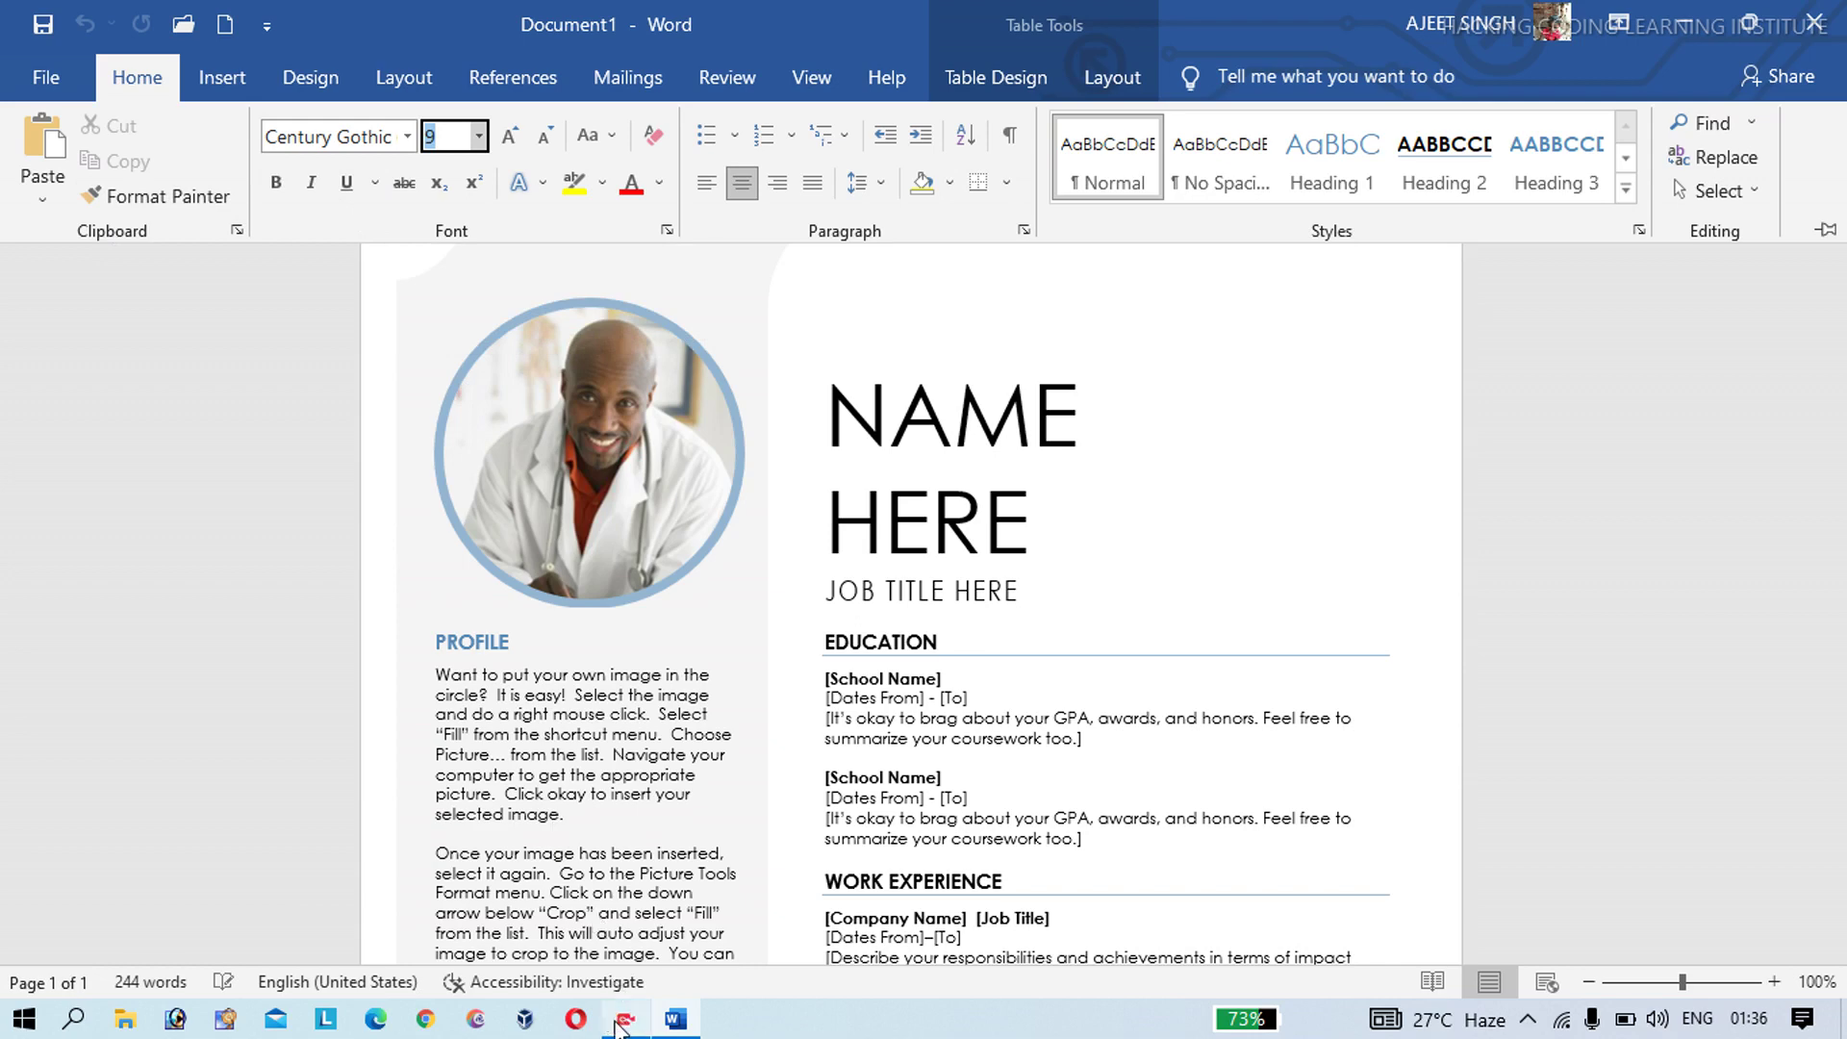
pyautogui.moveTo(625, 1018)
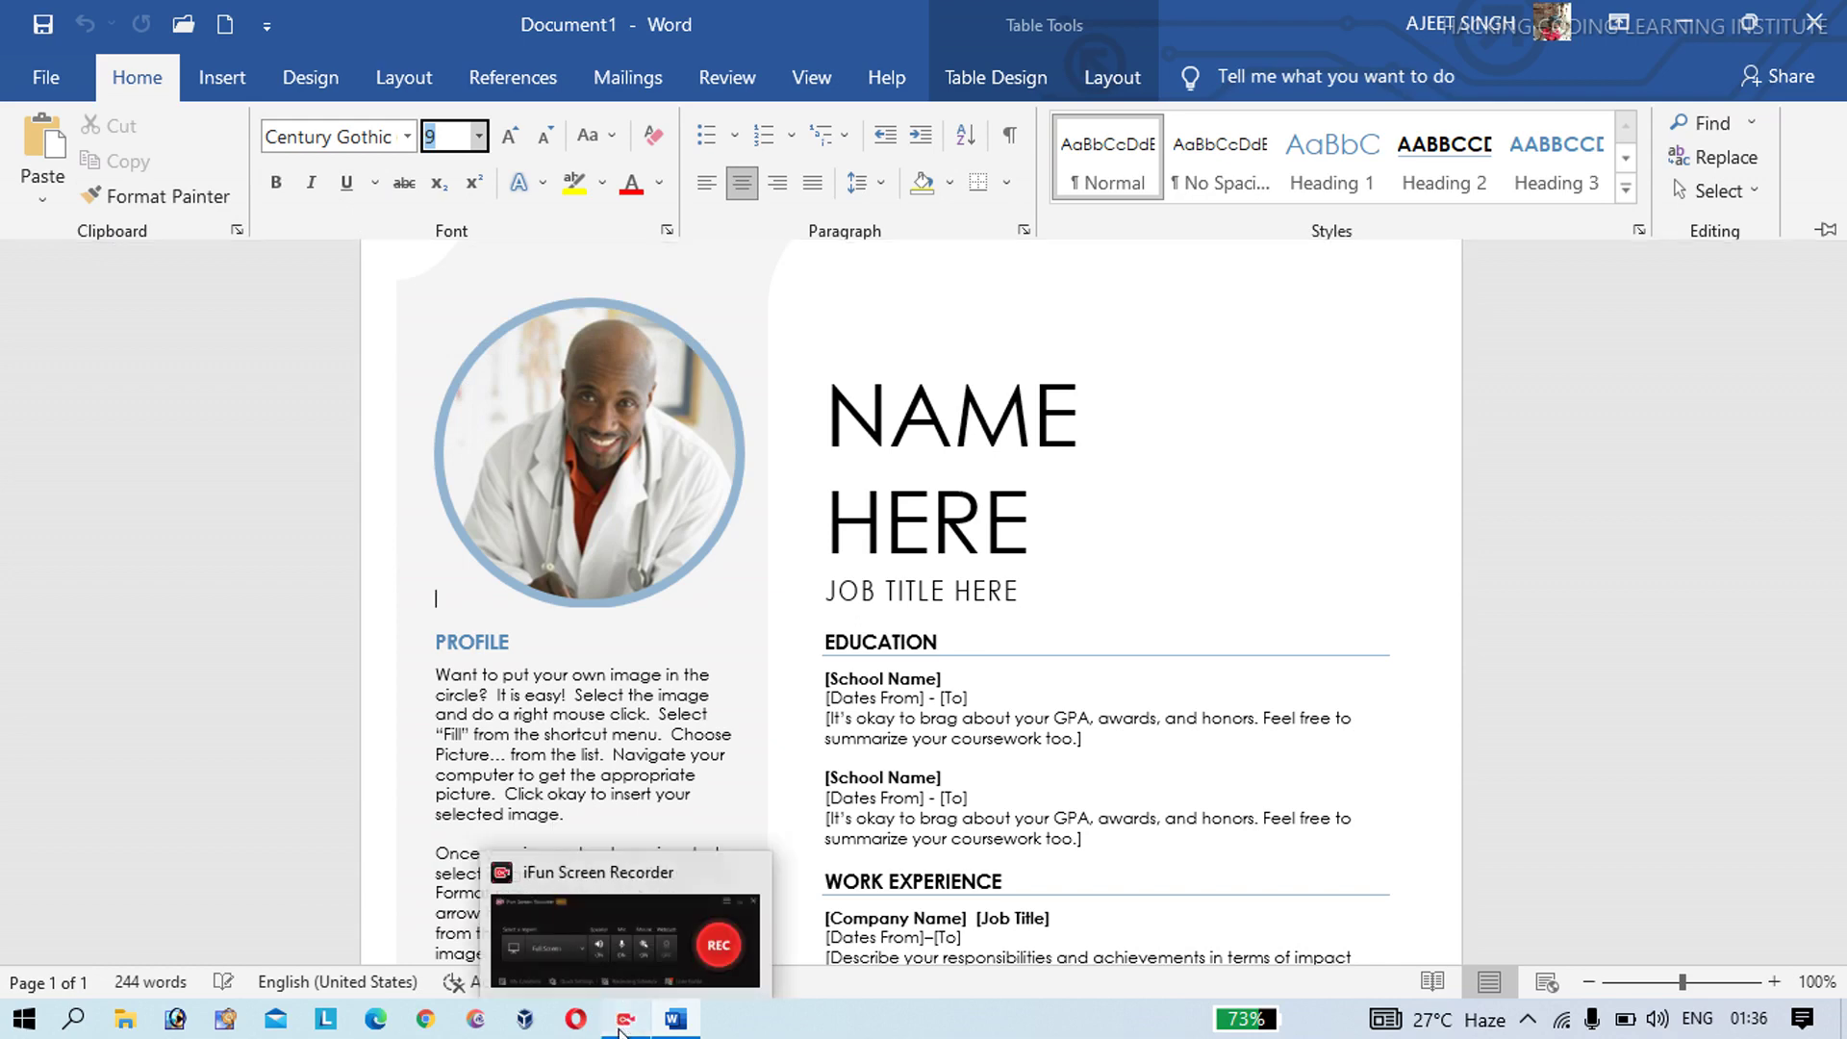
pyautogui.hotkey('ctrl', 'F1')
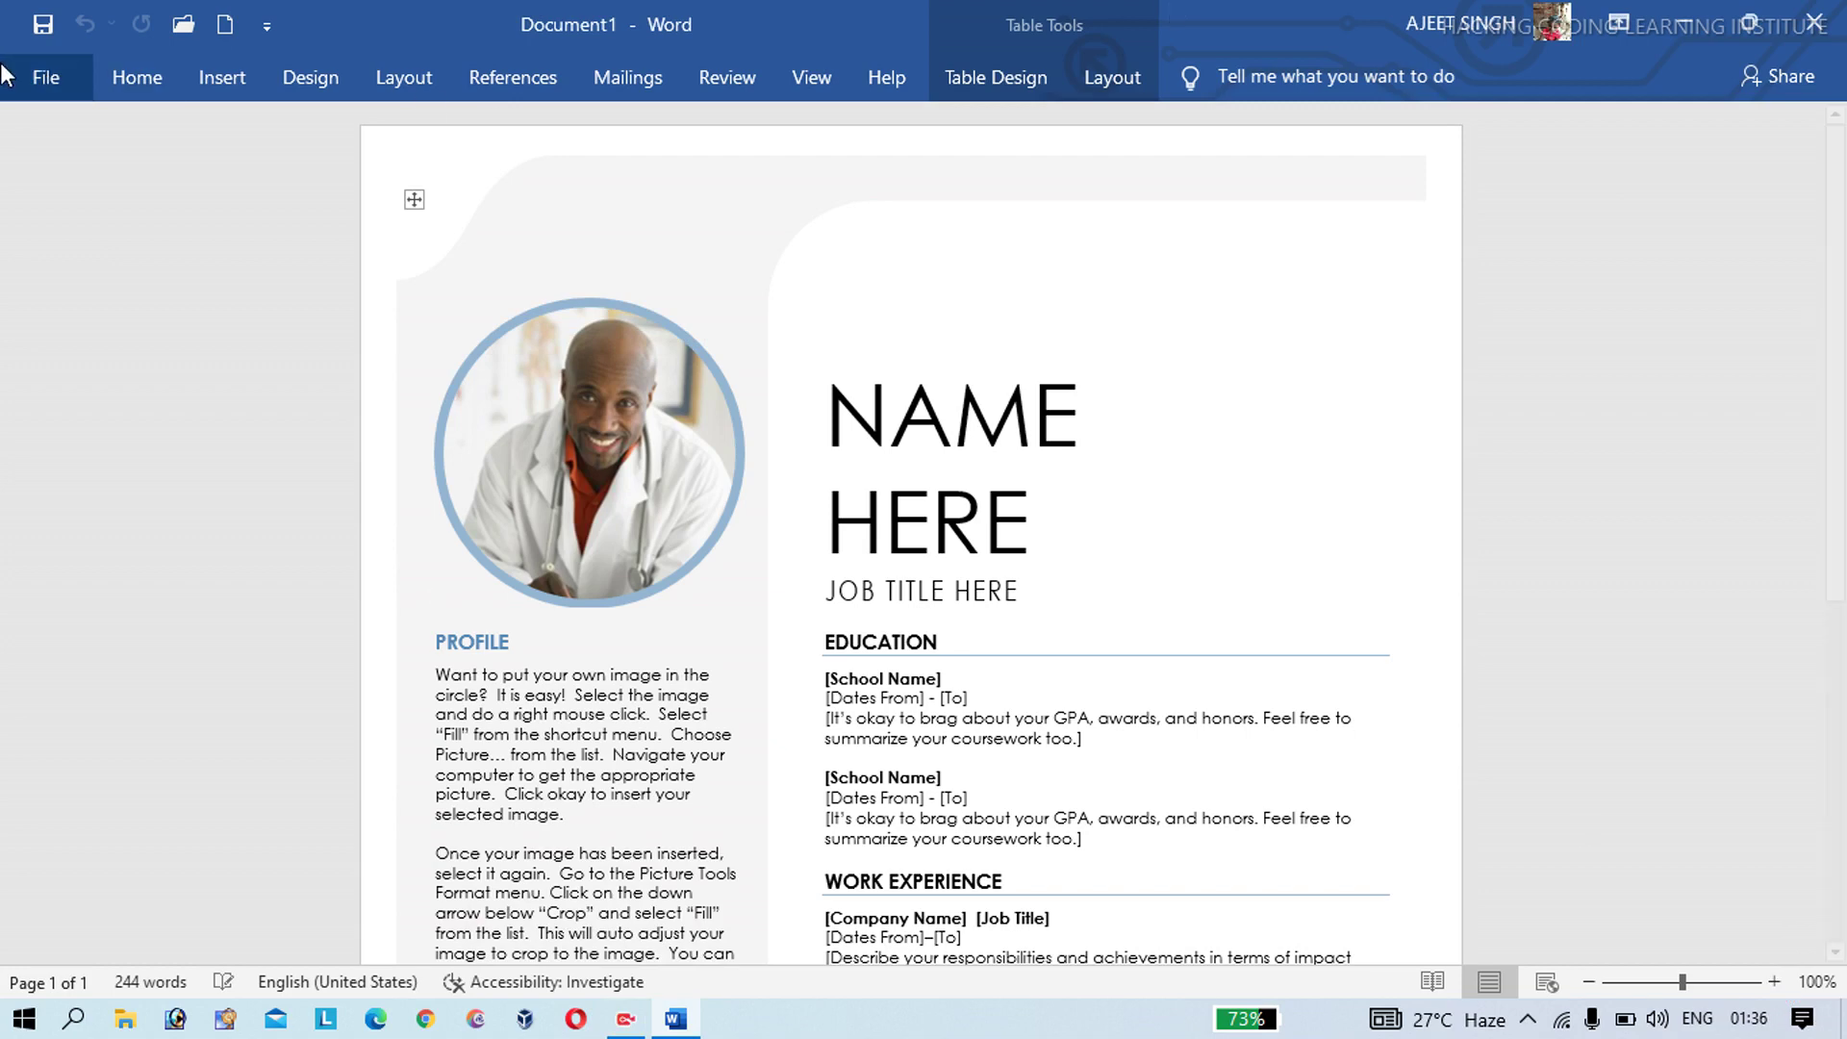
pyautogui.click(135, 87)
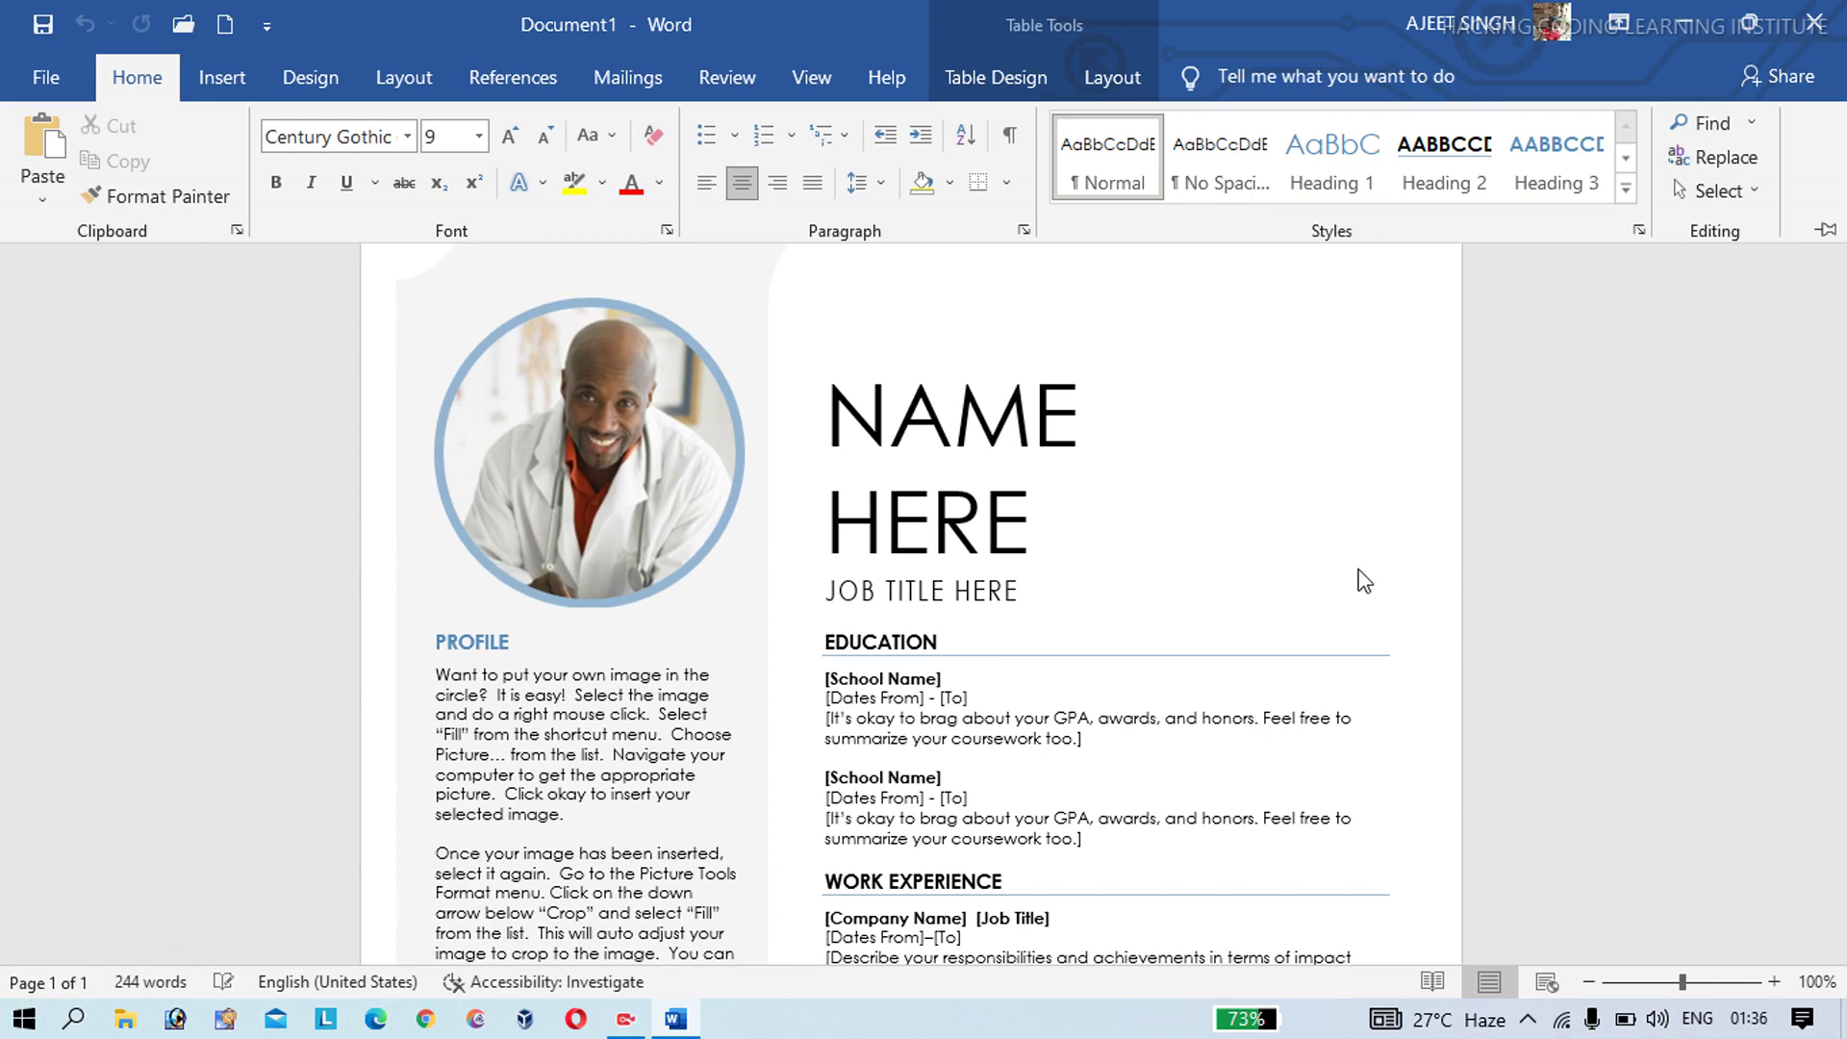
pyautogui.hotkey('ctrl', 'F1')
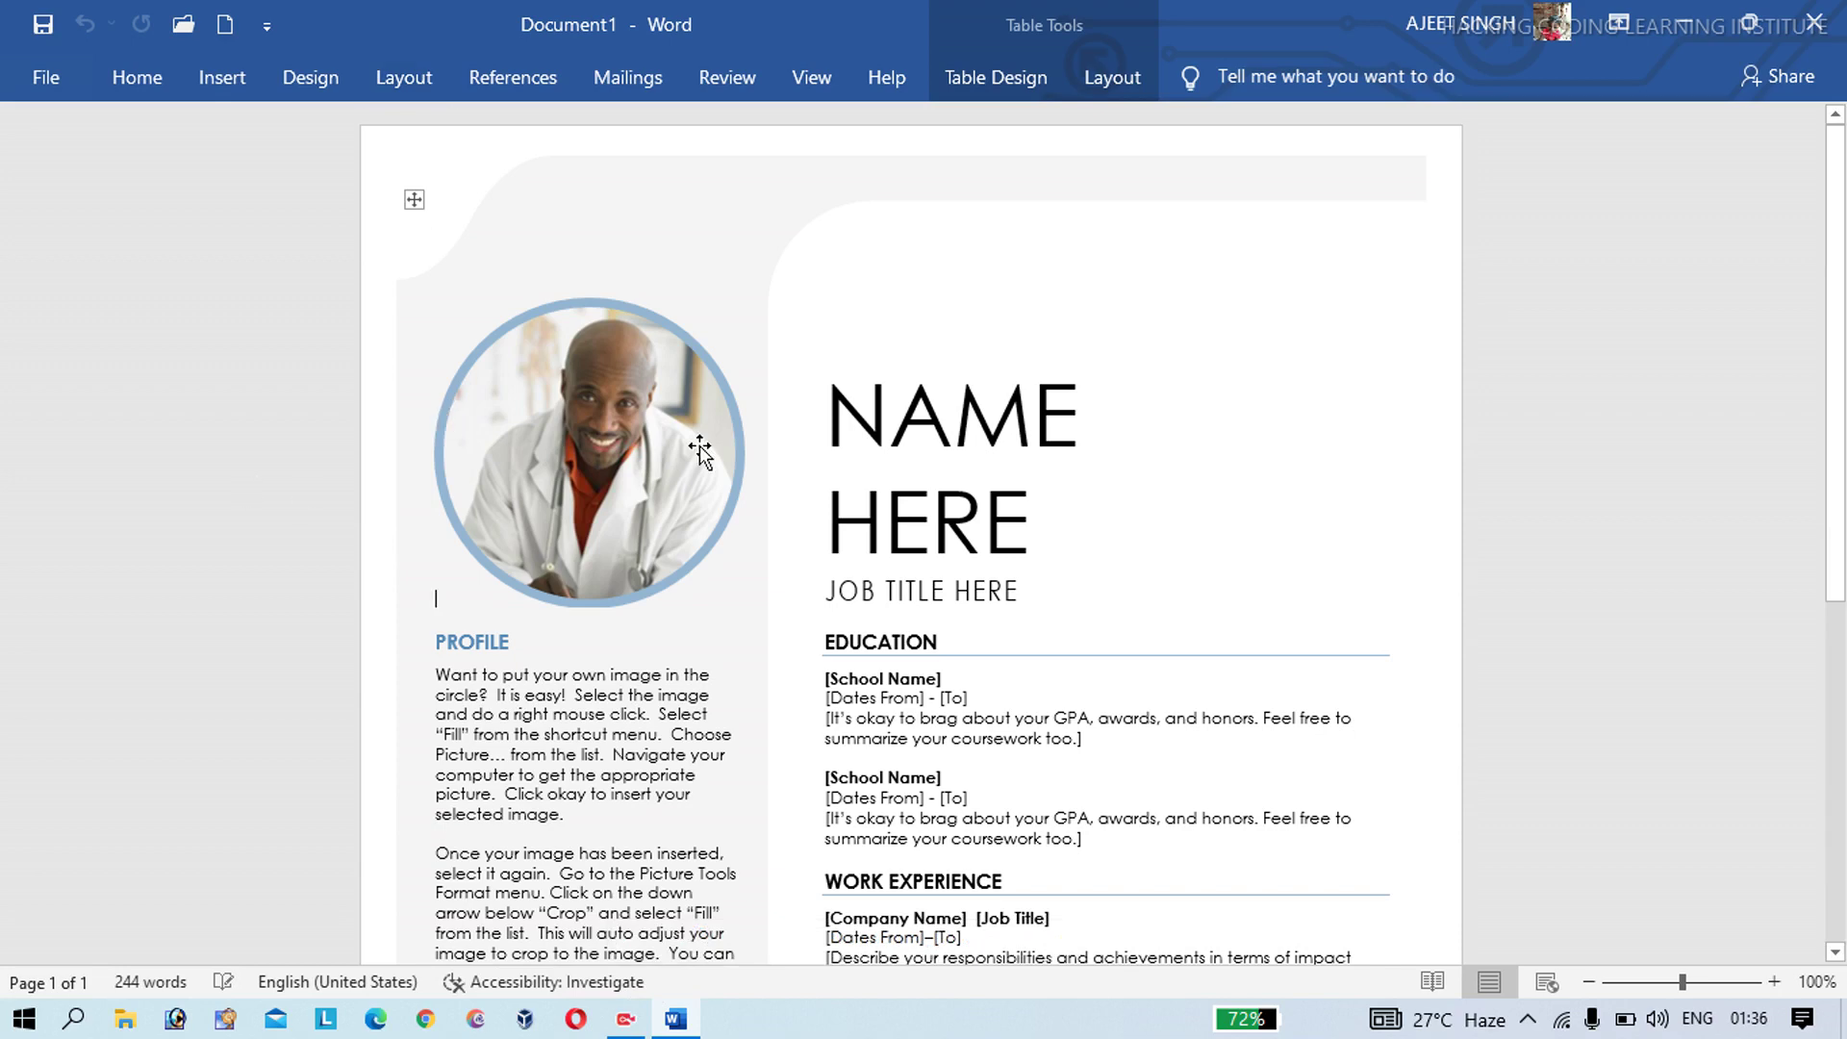
# - With the profile photo selected, show the Insert ribbon's built-in Cover Page designs (Austin, Banded, Facet...)
pyautogui.click(660, 478)
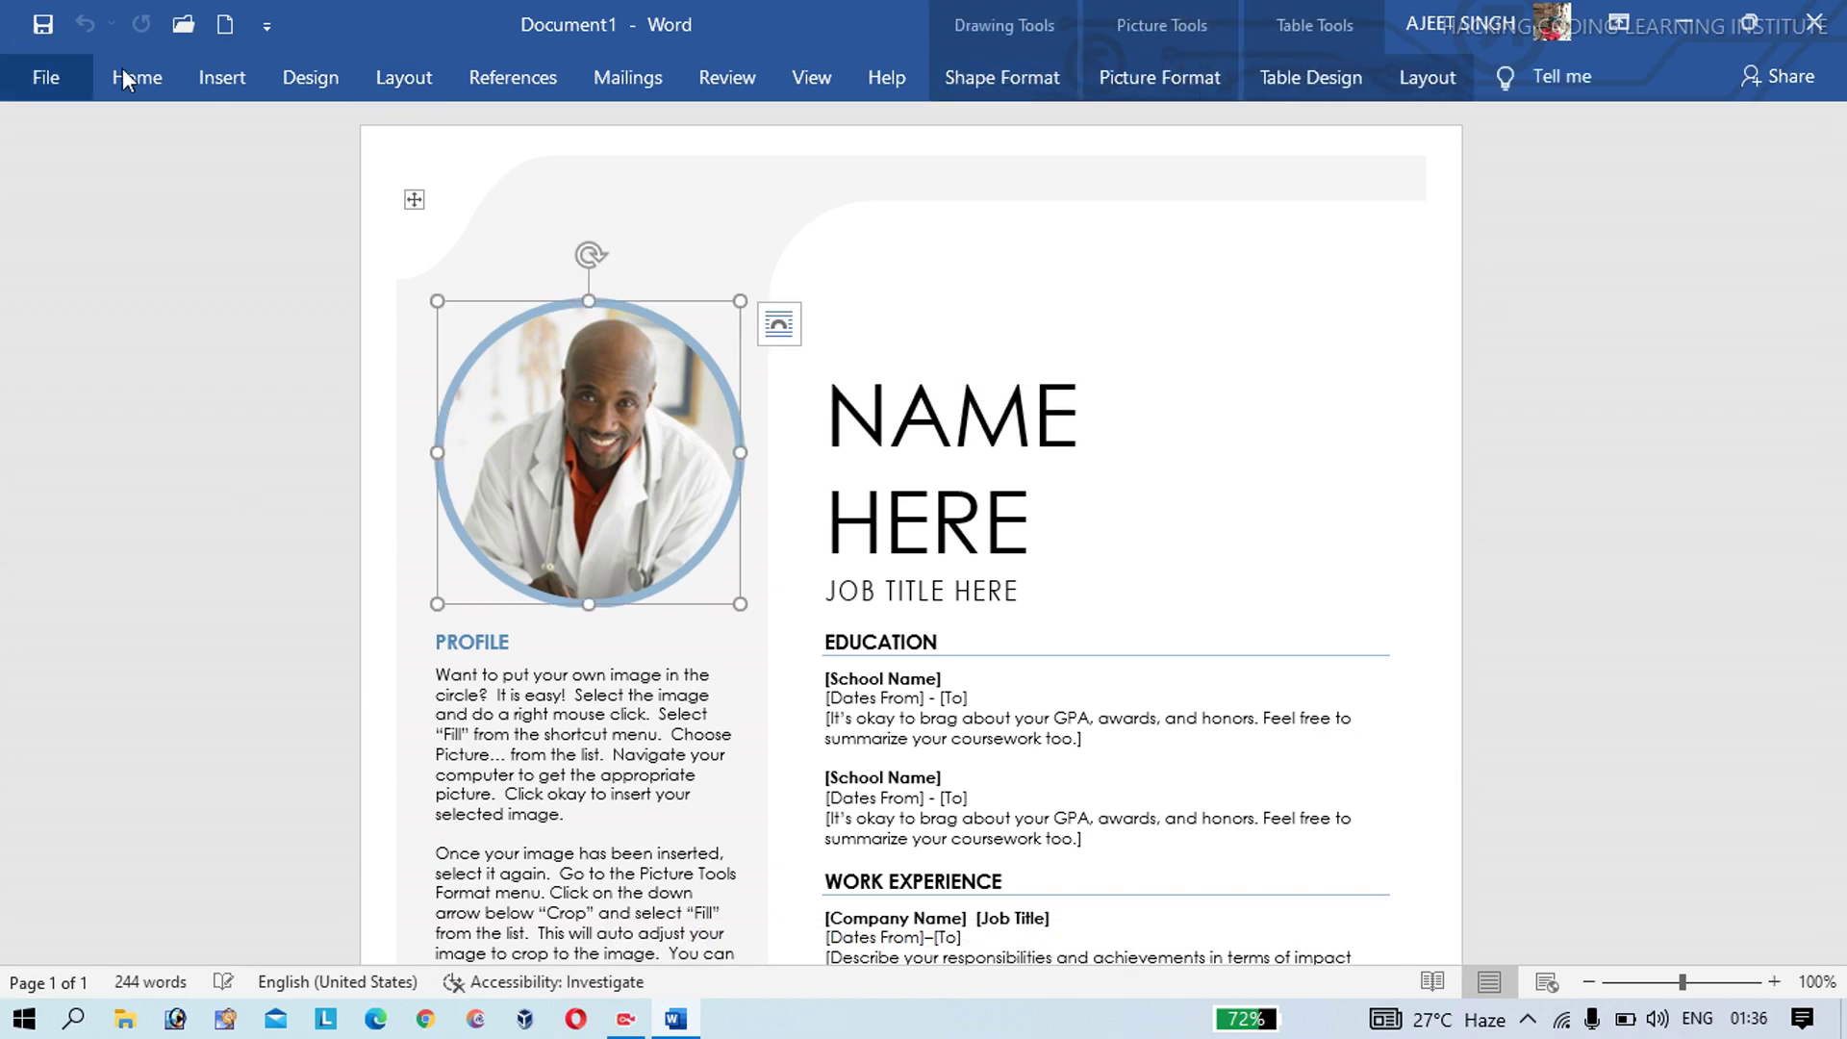
pyautogui.click(220, 75)
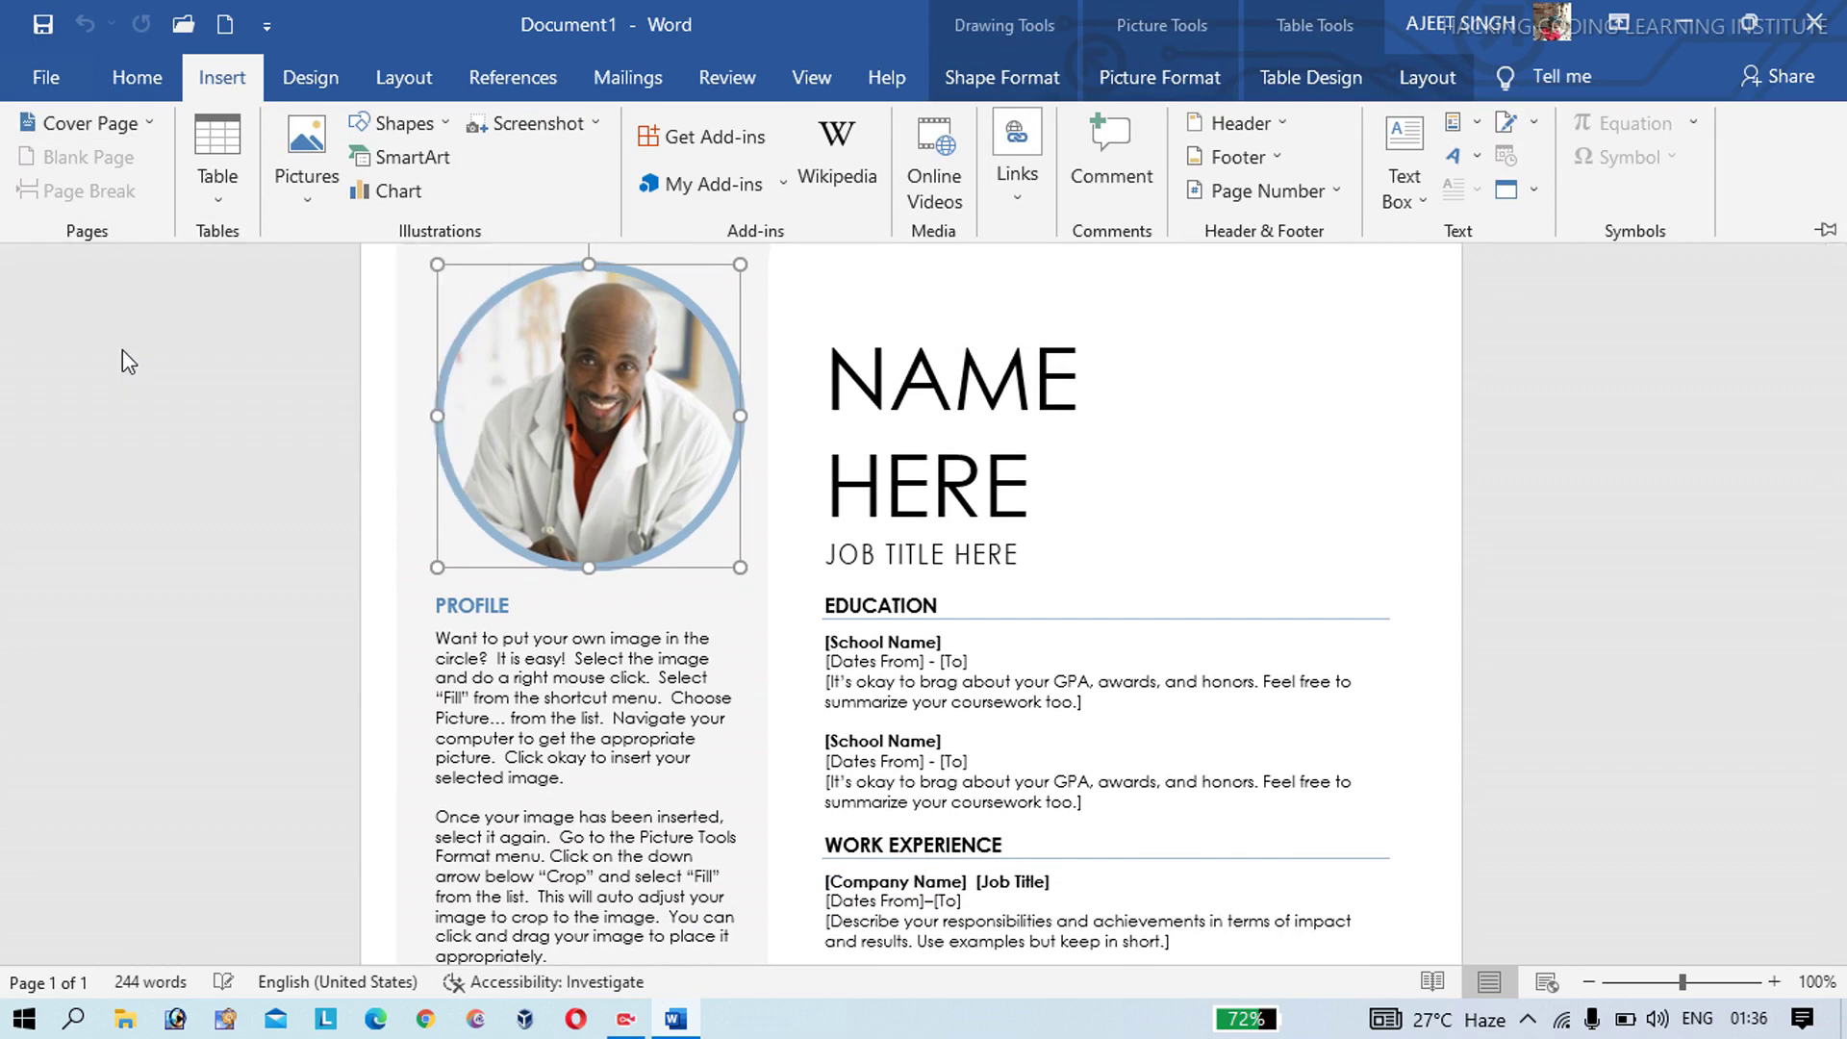
pyautogui.click(137, 123)
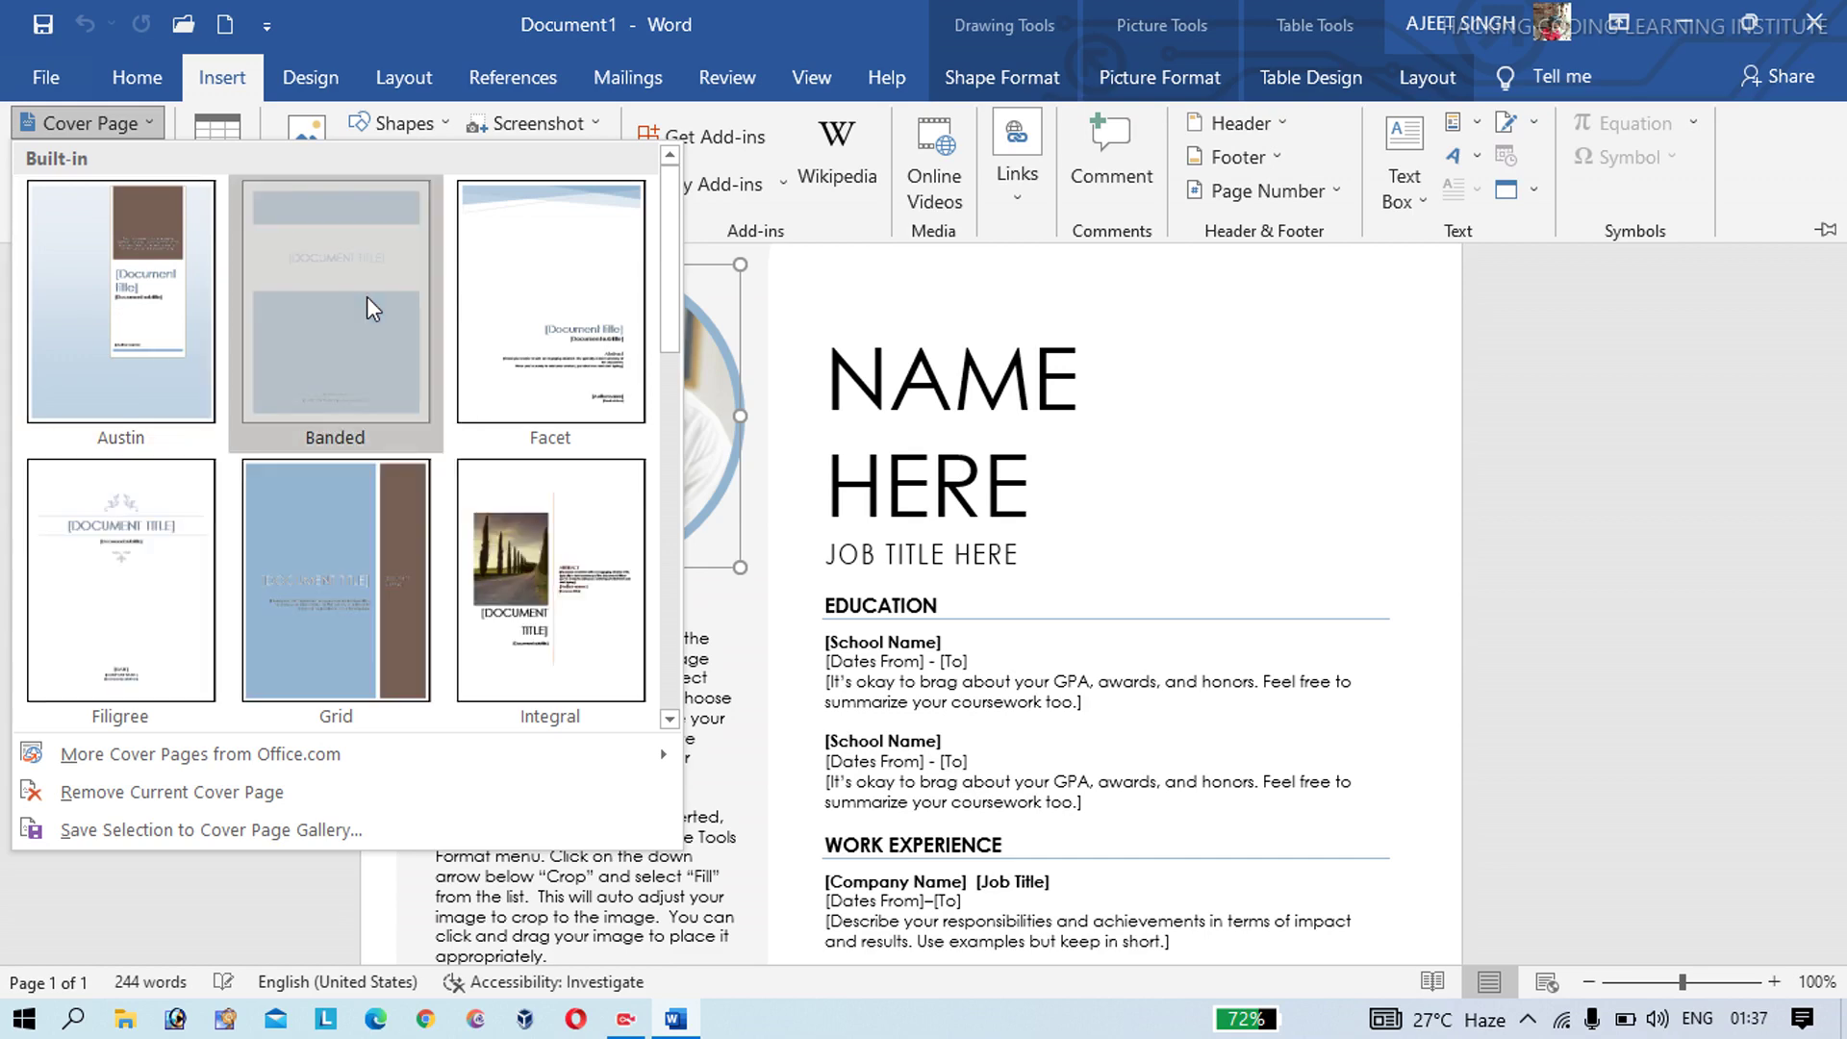
# - Insert the Banded cover page, review the two-page document, and select the cover's shape group
pyautogui.click(369, 308)
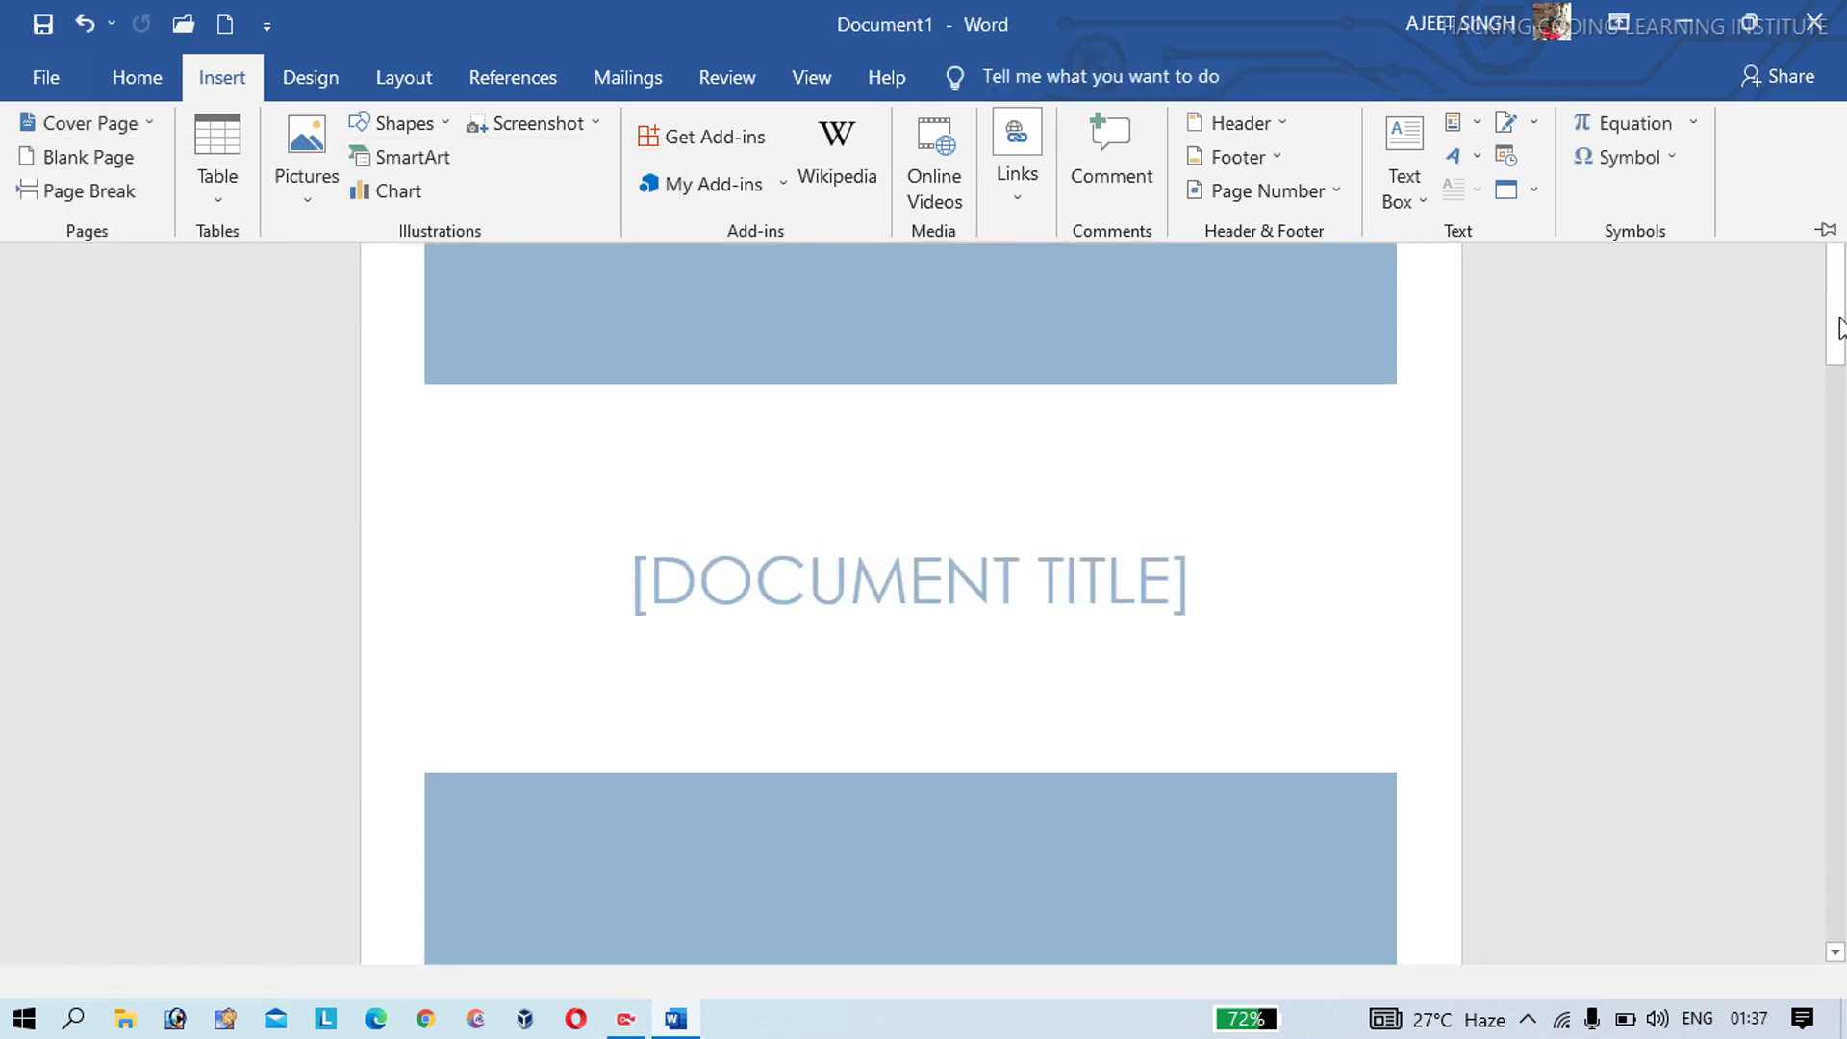
pyautogui.moveTo(1840, 327); pyautogui.dragTo(1840, 700)
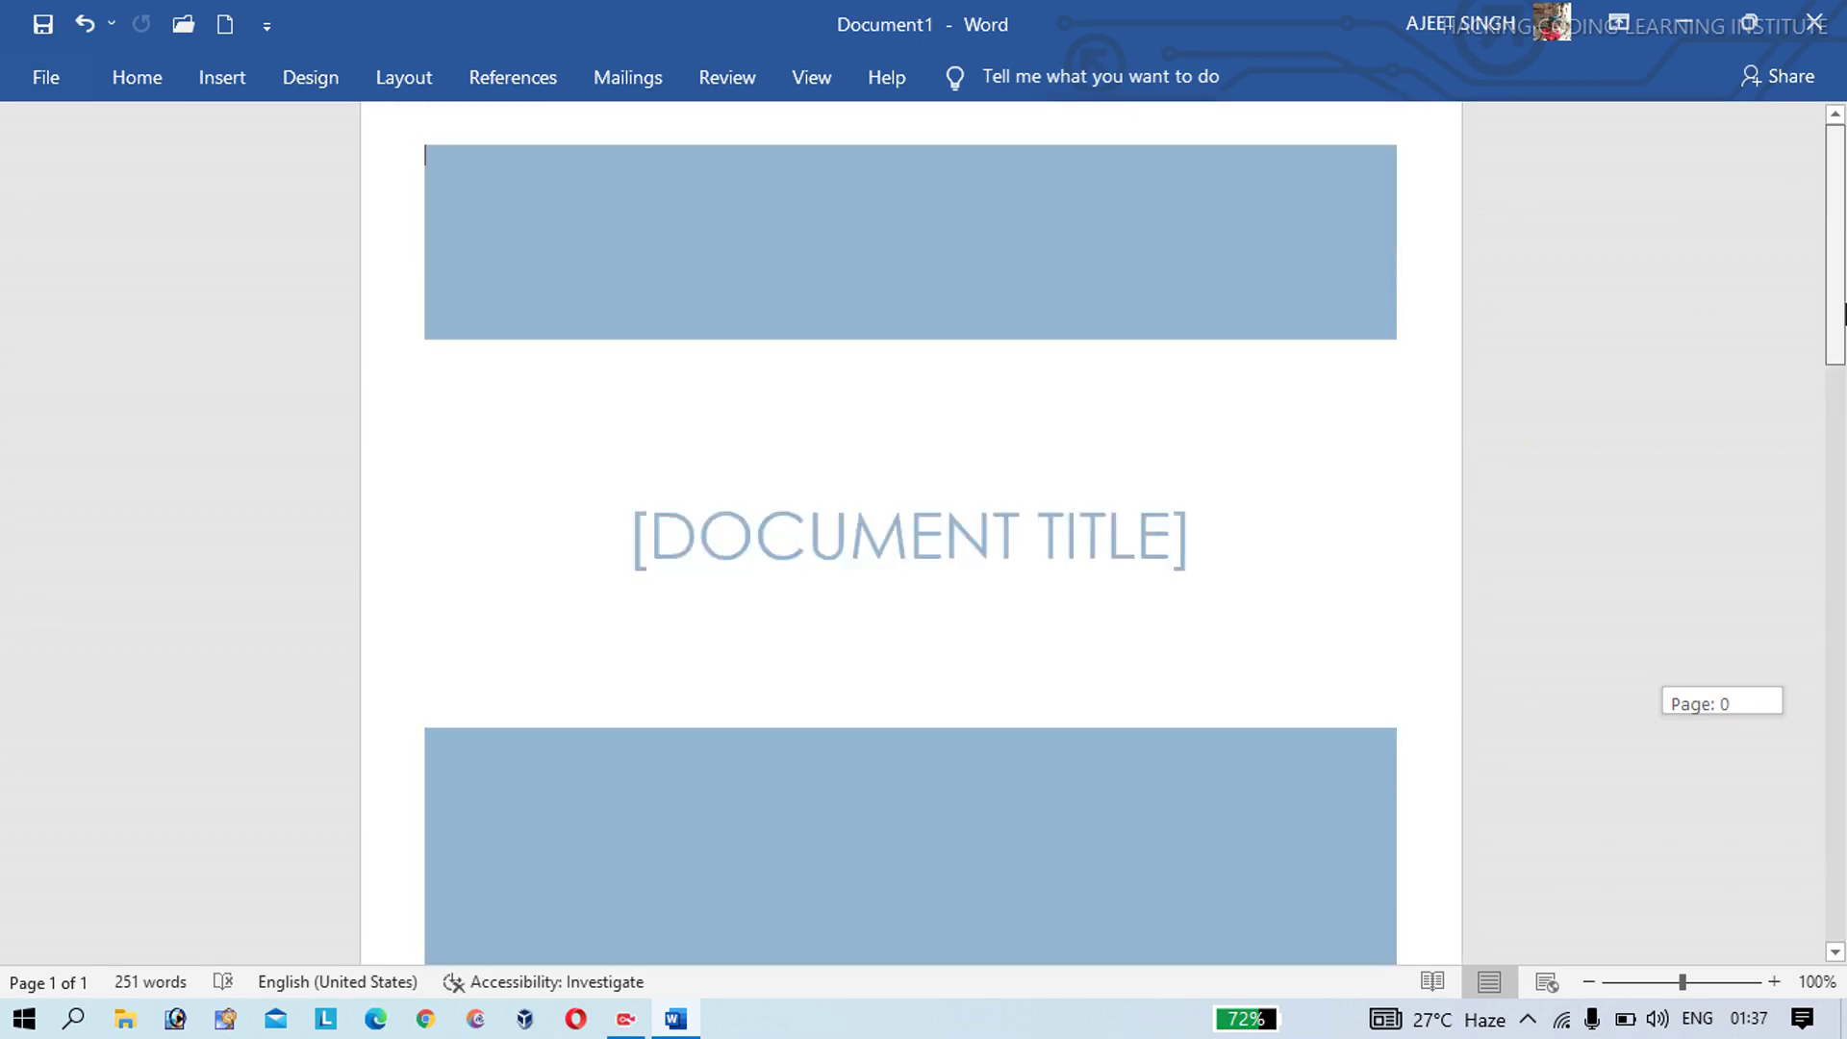
pyautogui.moveTo(1840, 728); pyautogui.dragTo(1843, 255)
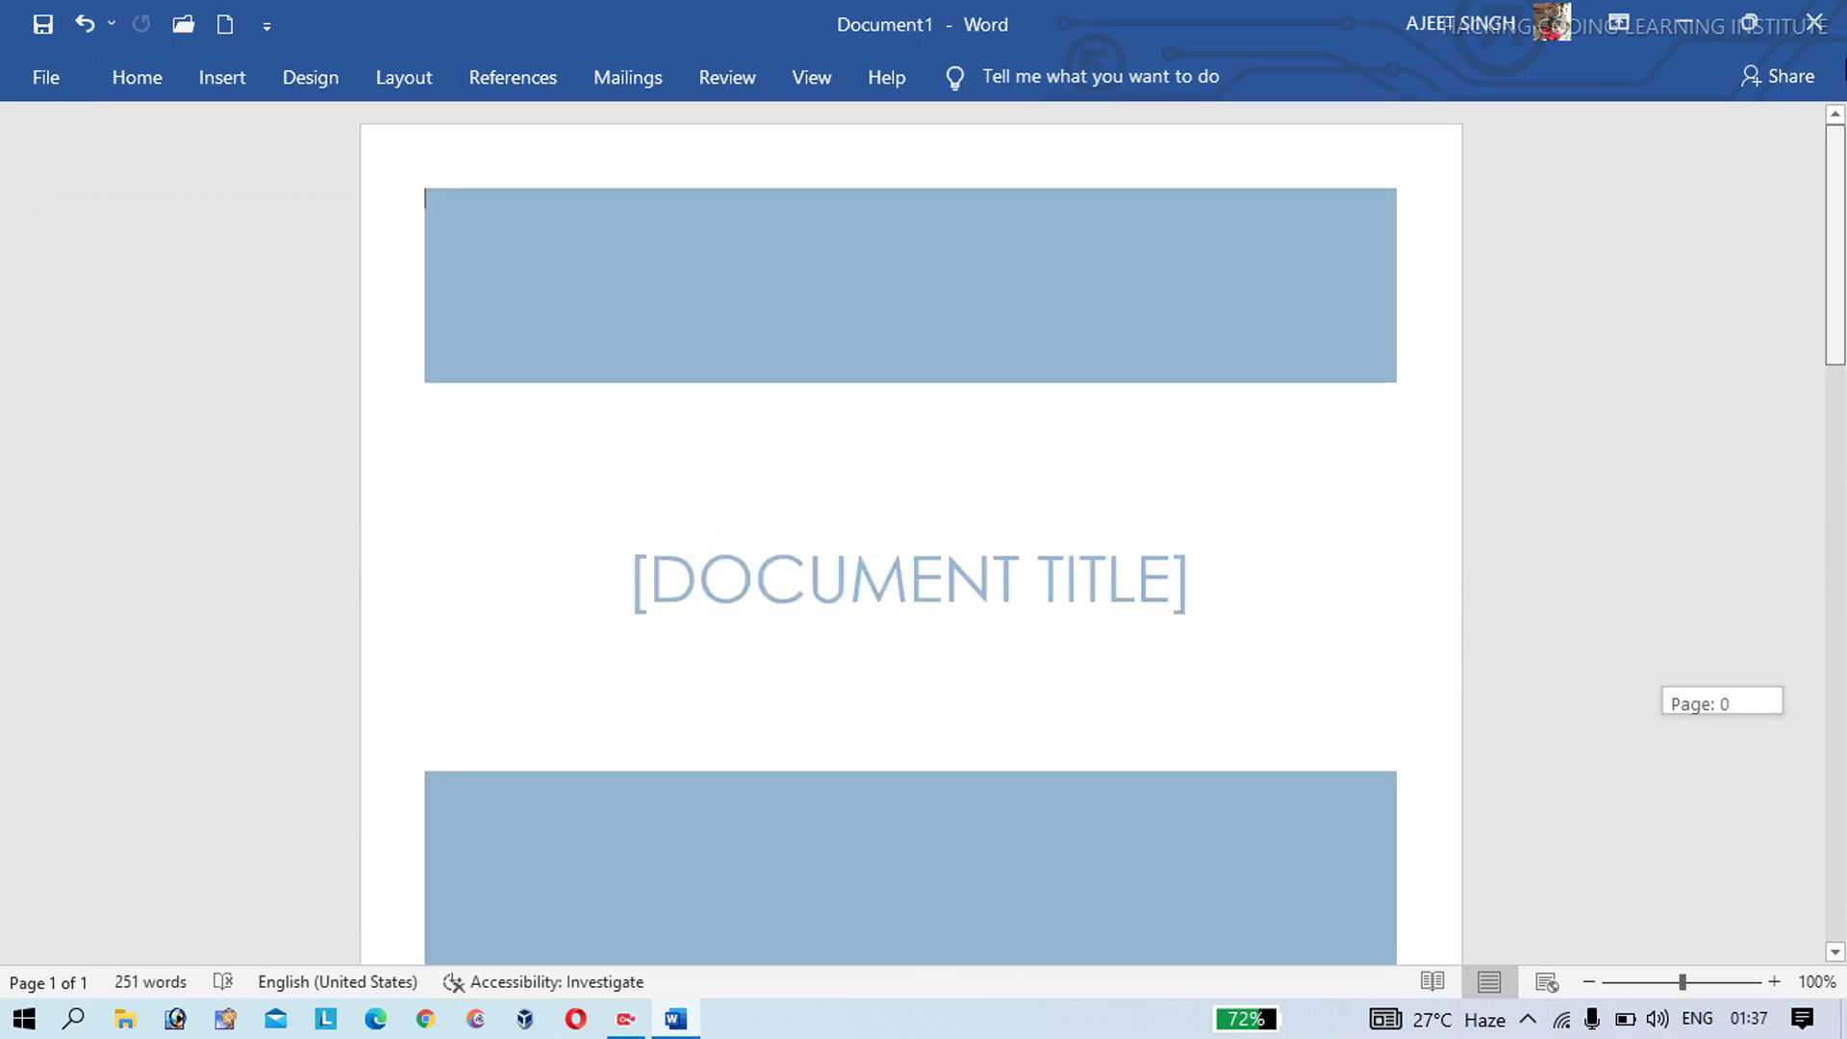
pyautogui.moveTo(1840, 326); pyautogui.dragTo(1839, 318)
pyautogui.click(662, 304)
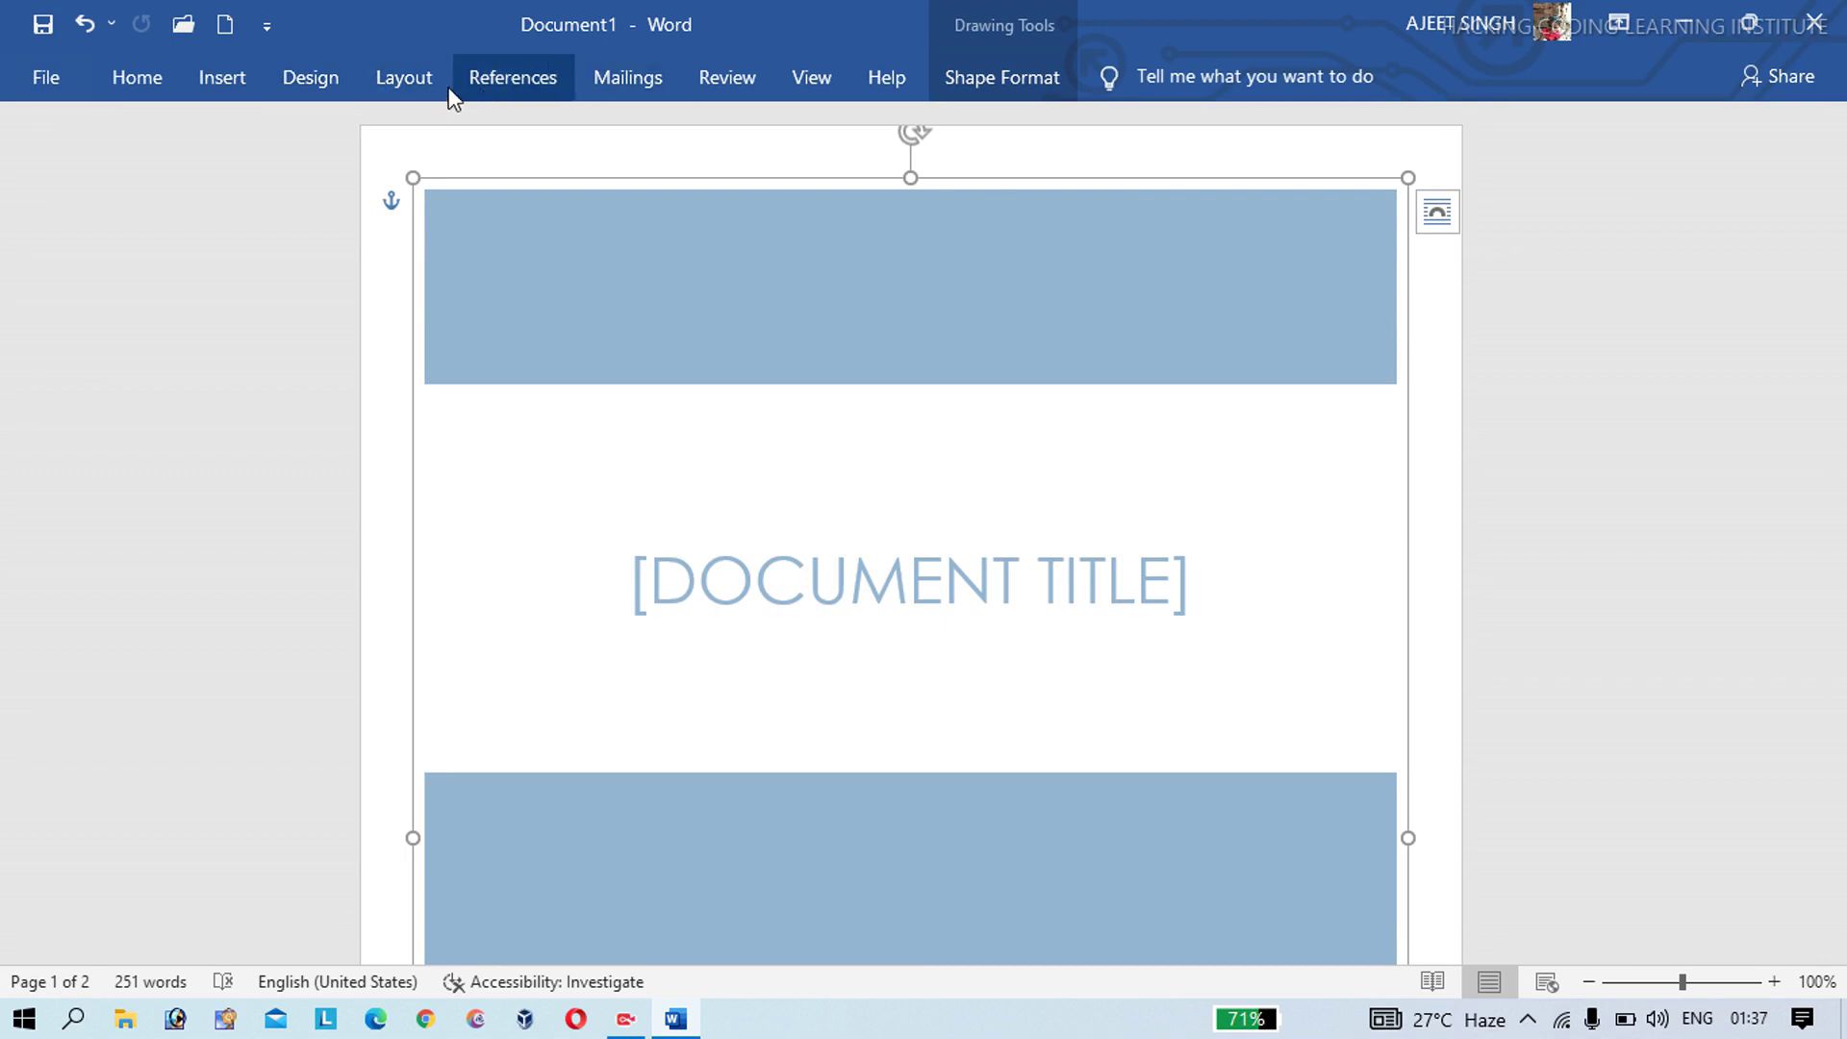
pyautogui.click(223, 93)
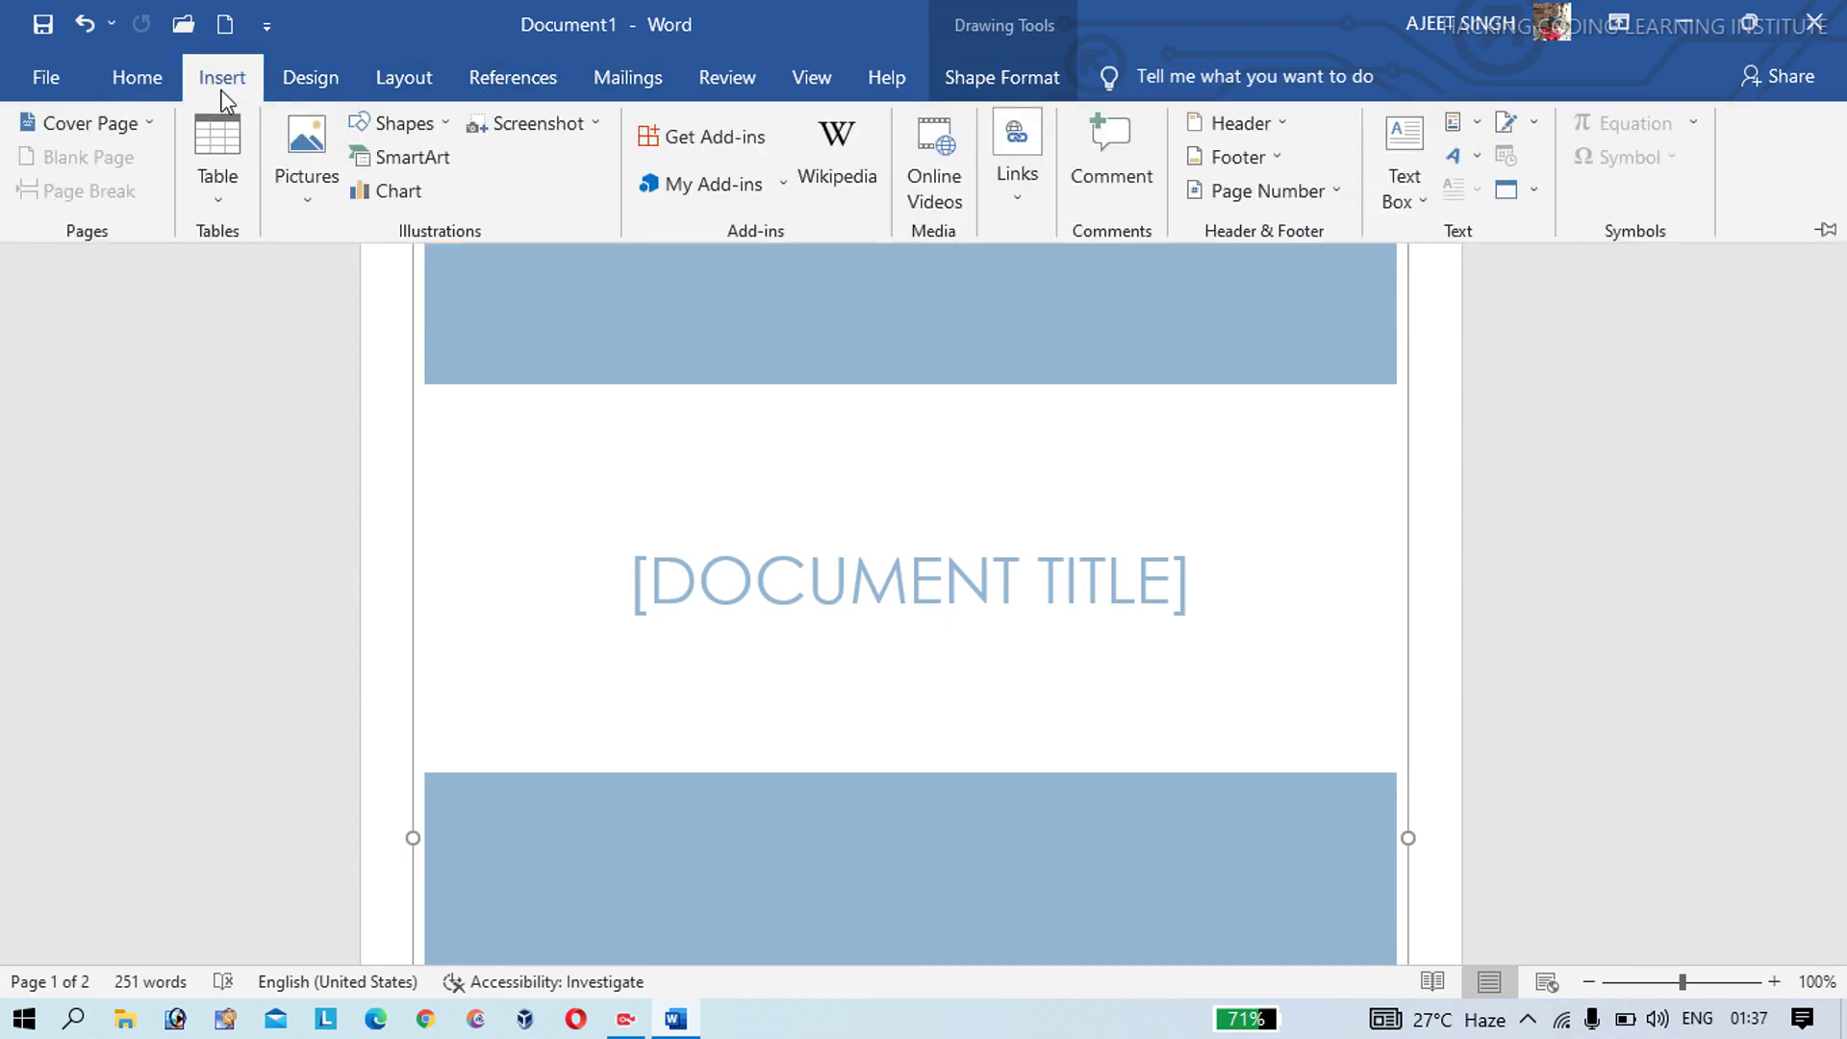
pyautogui.click(1388, 154)
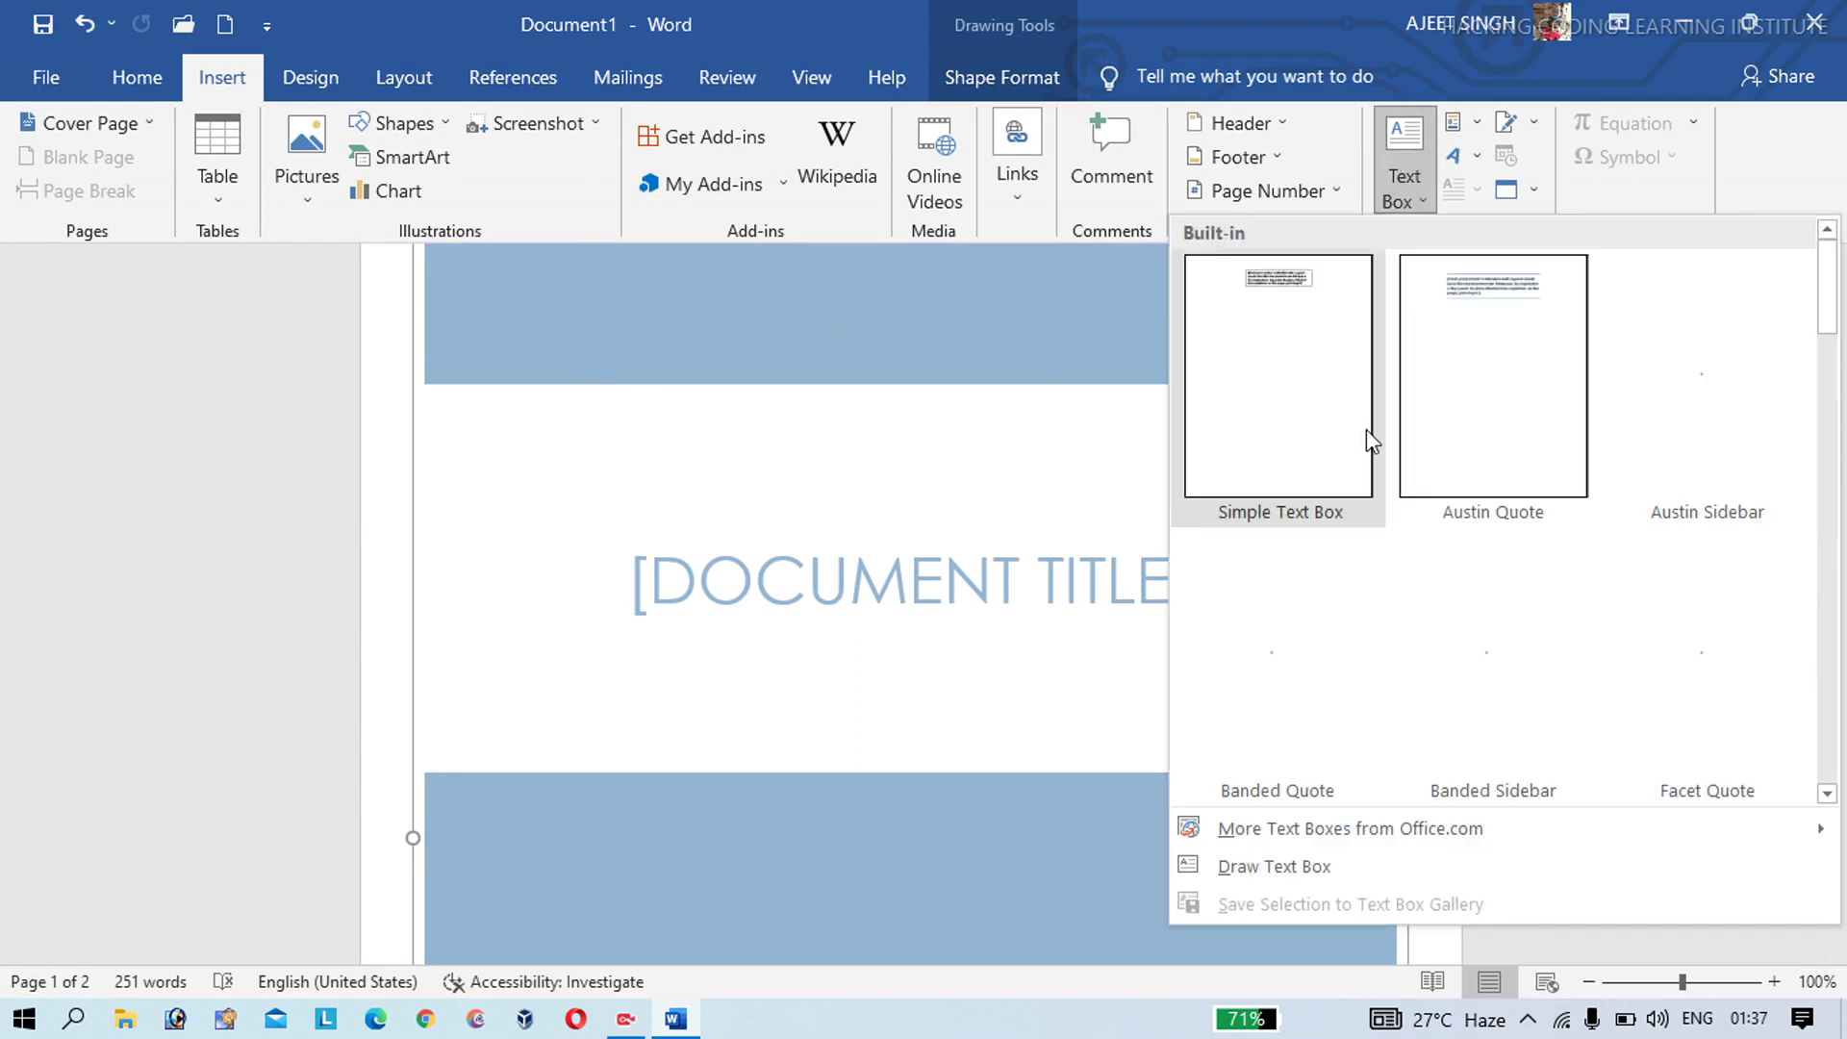
pyautogui.click(1117, 335)
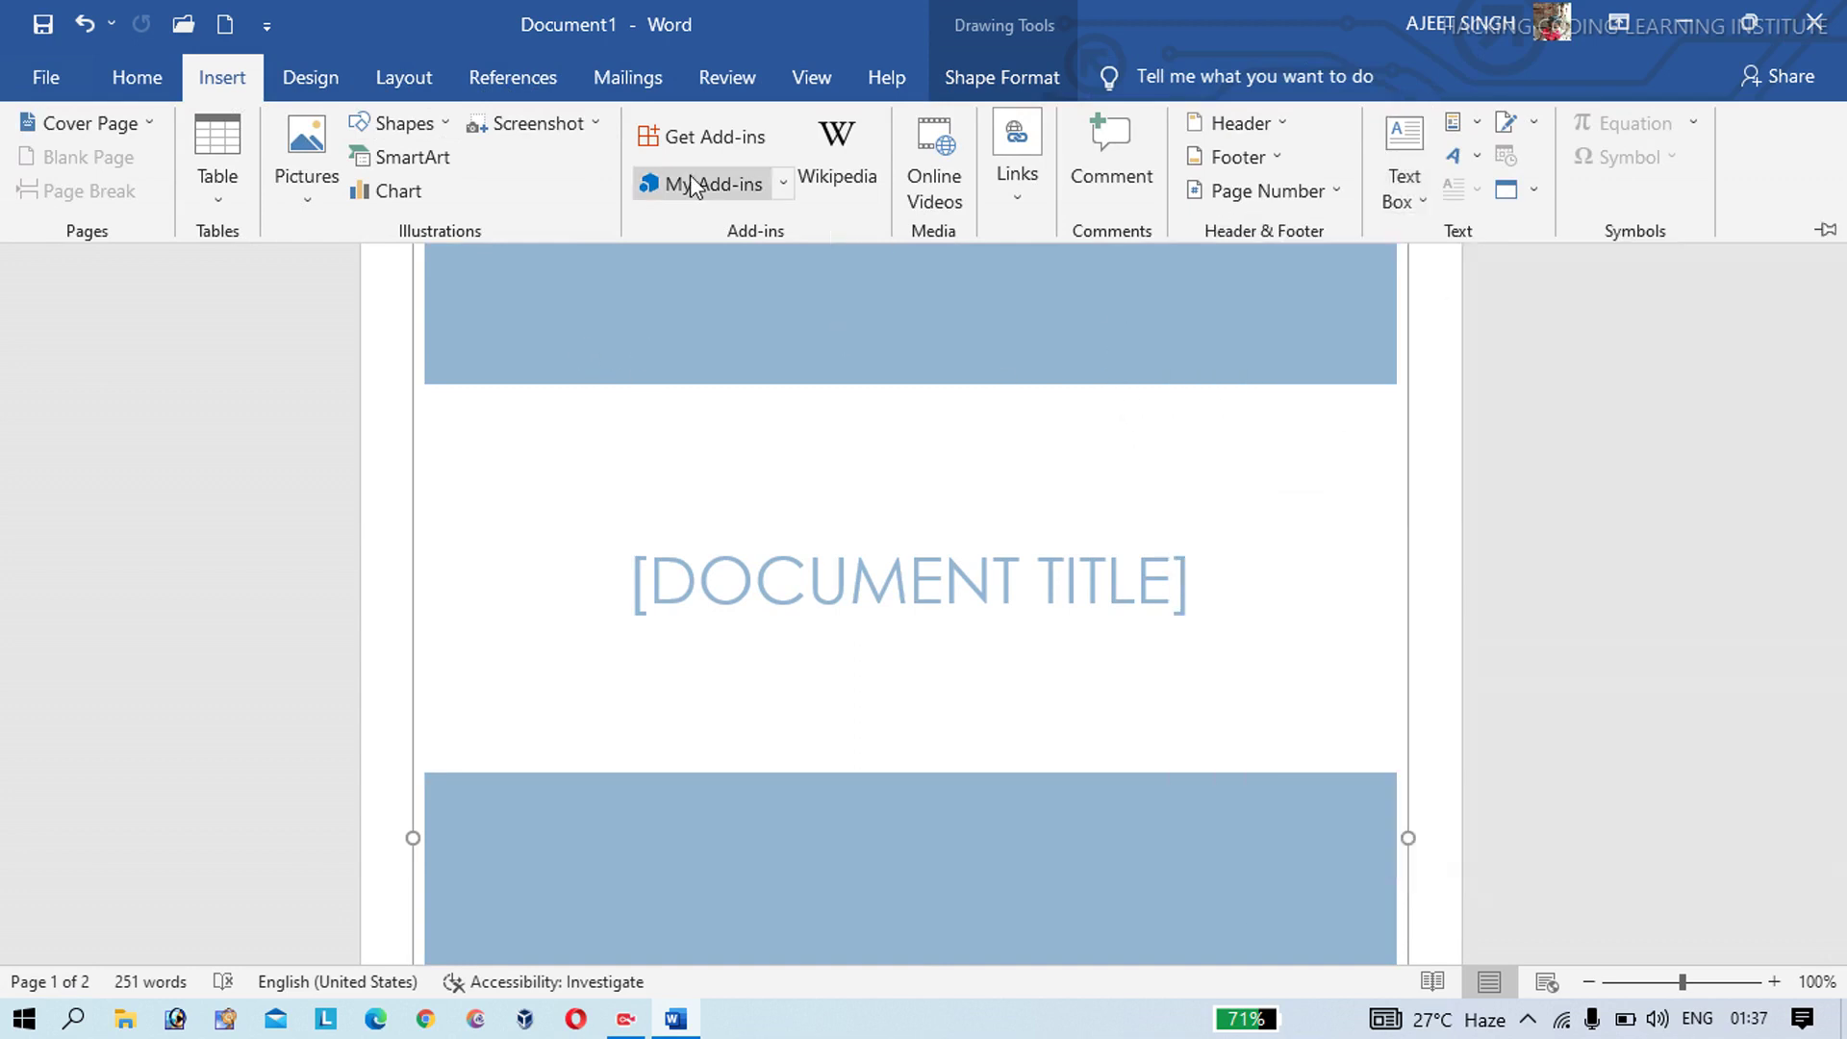
pyautogui.click(304, 168)
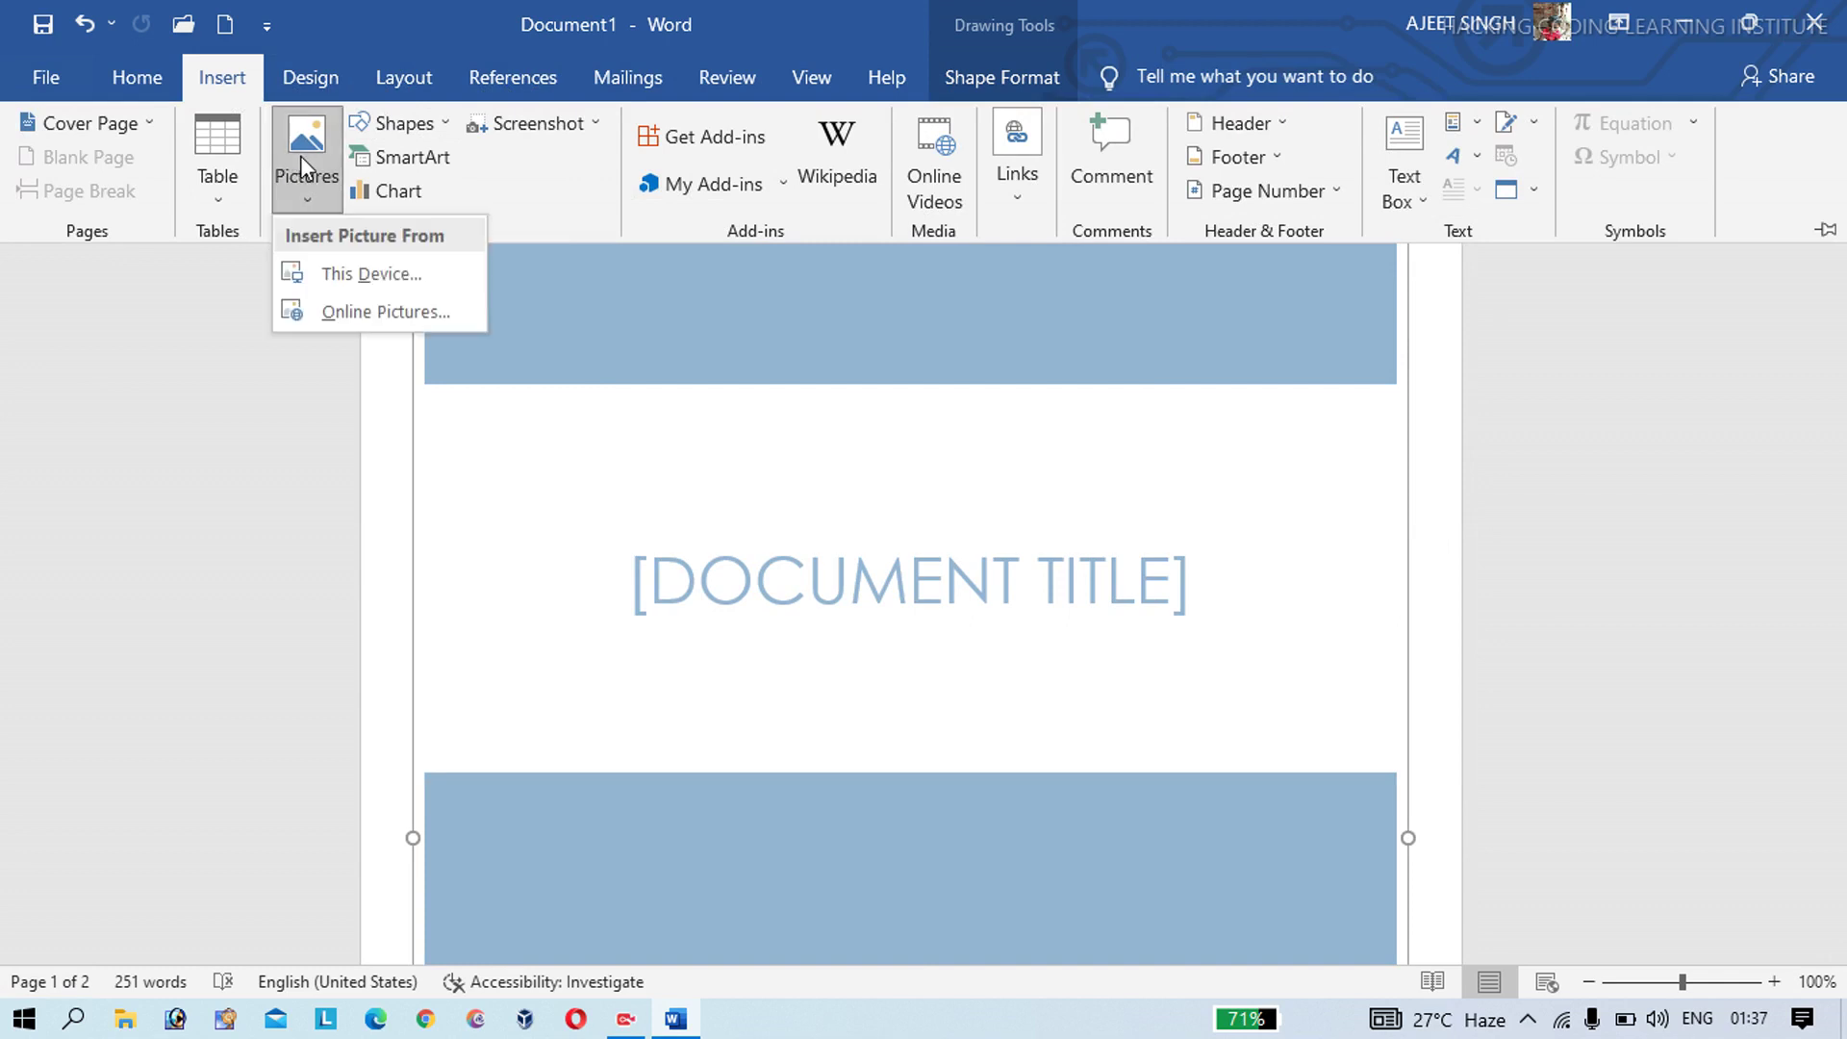
pyautogui.click(219, 152)
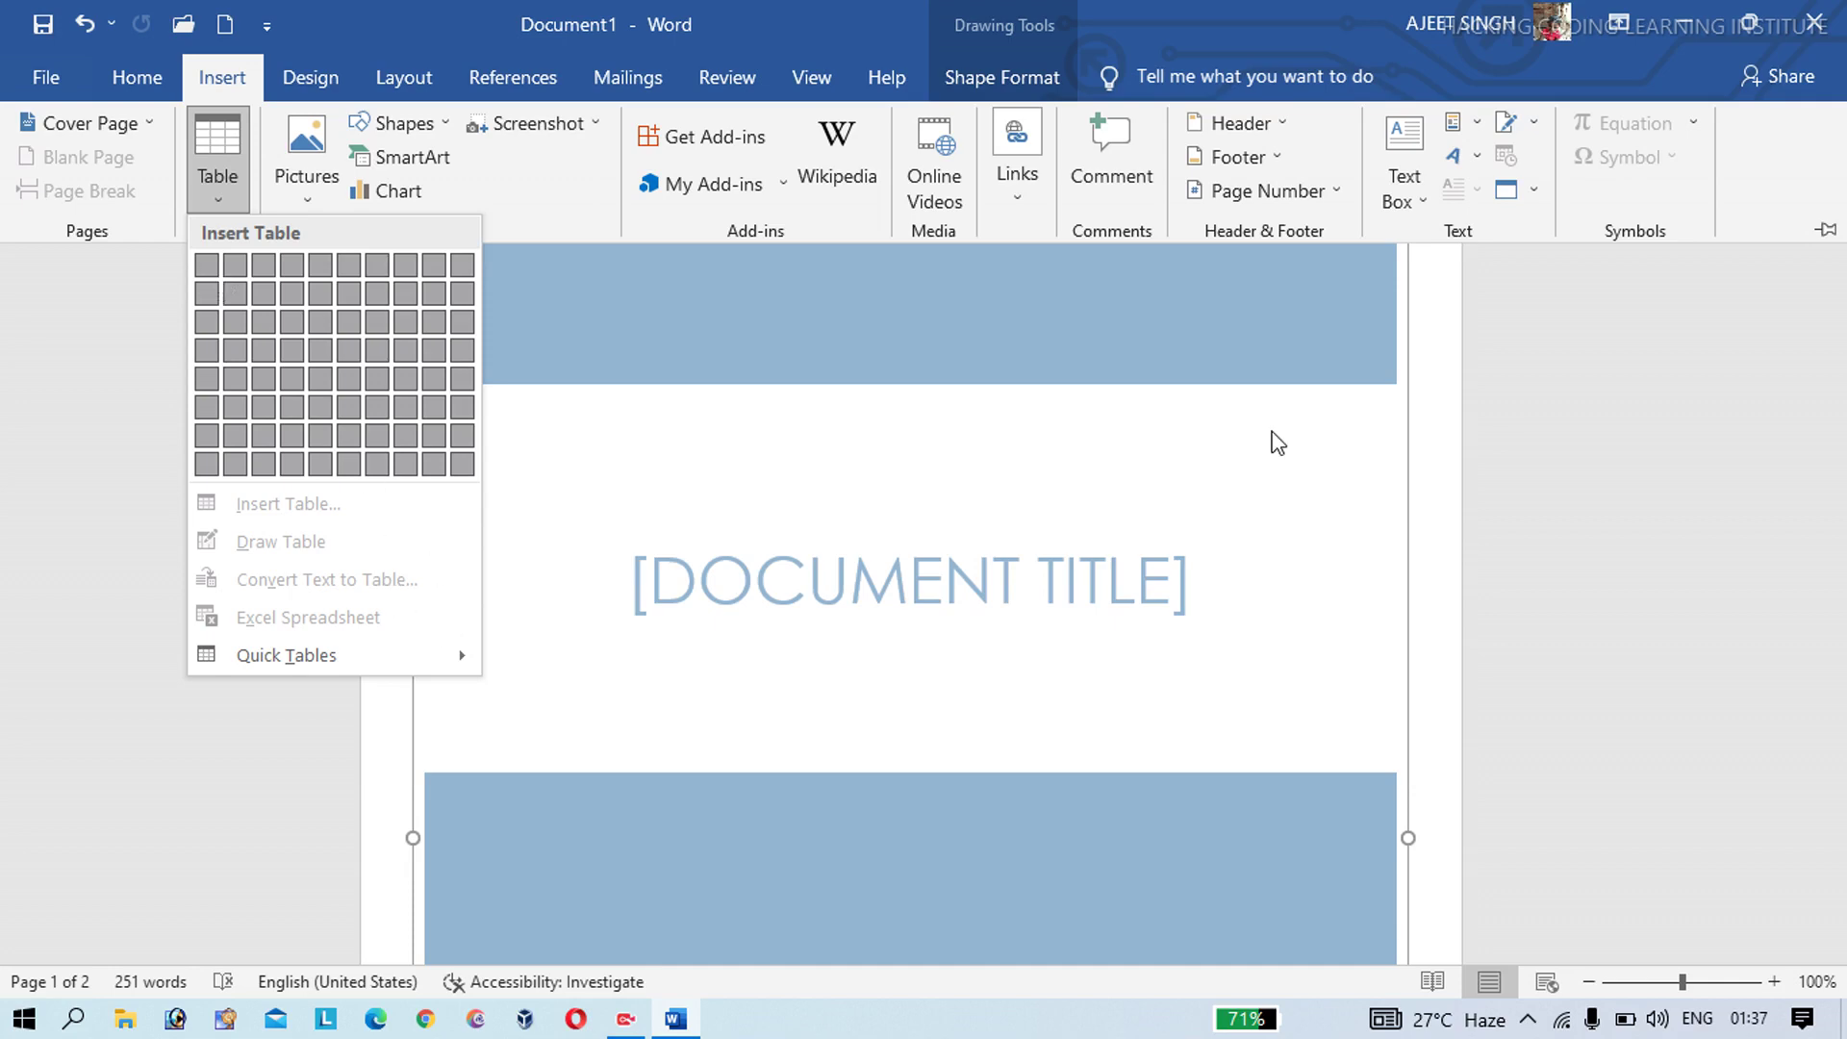
pyautogui.press('Escape')
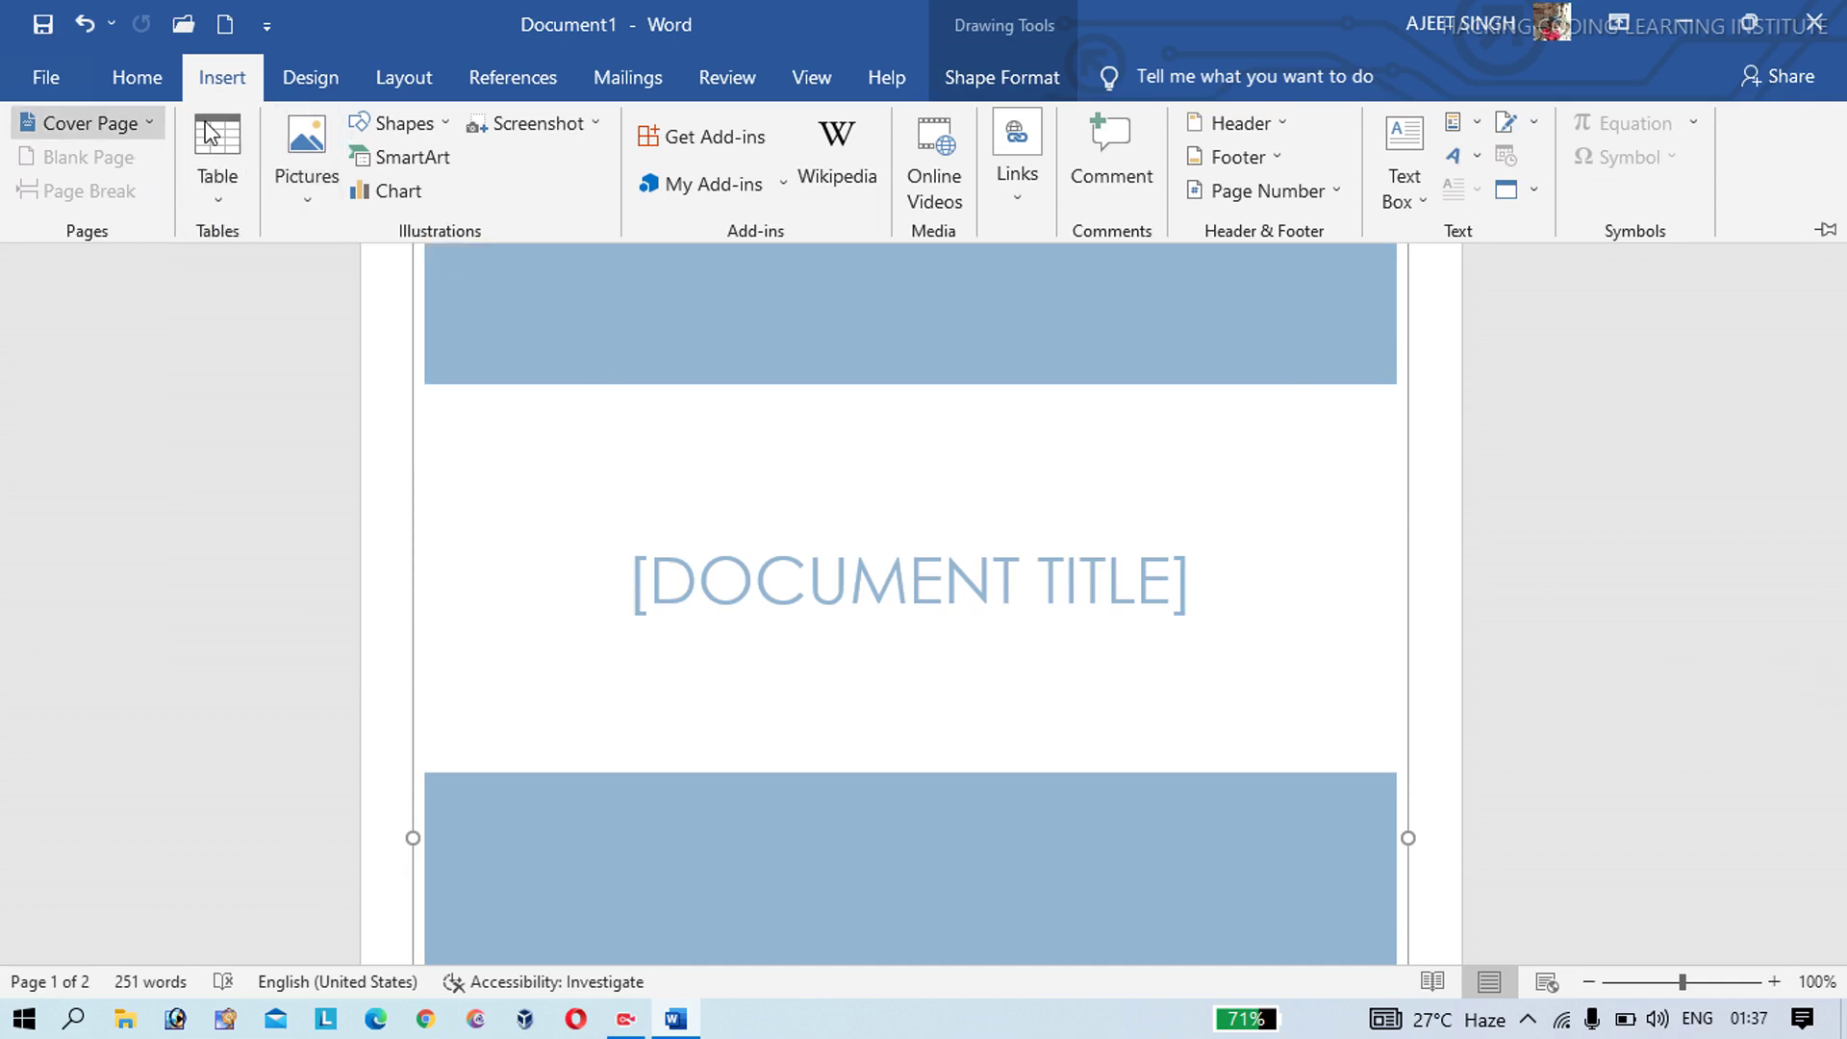
pyautogui.hotkey('ctrl', 'F1')
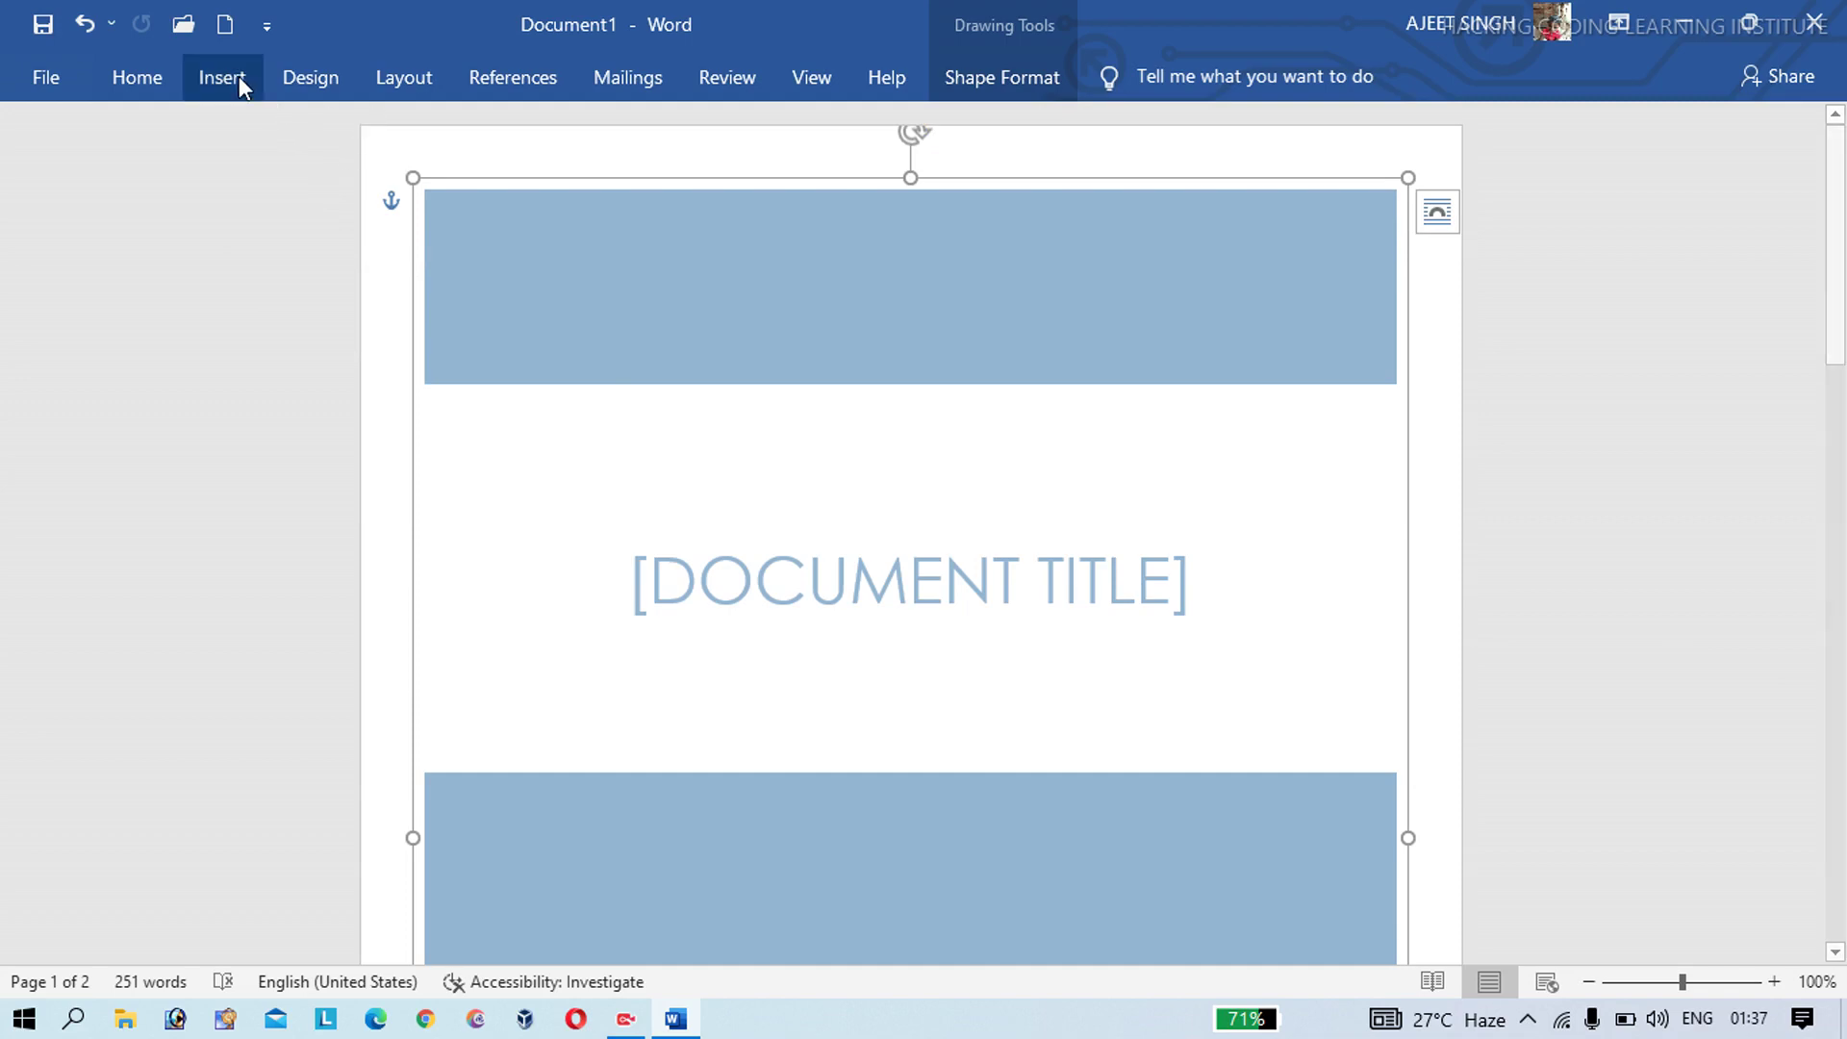
pyautogui.click(242, 64)
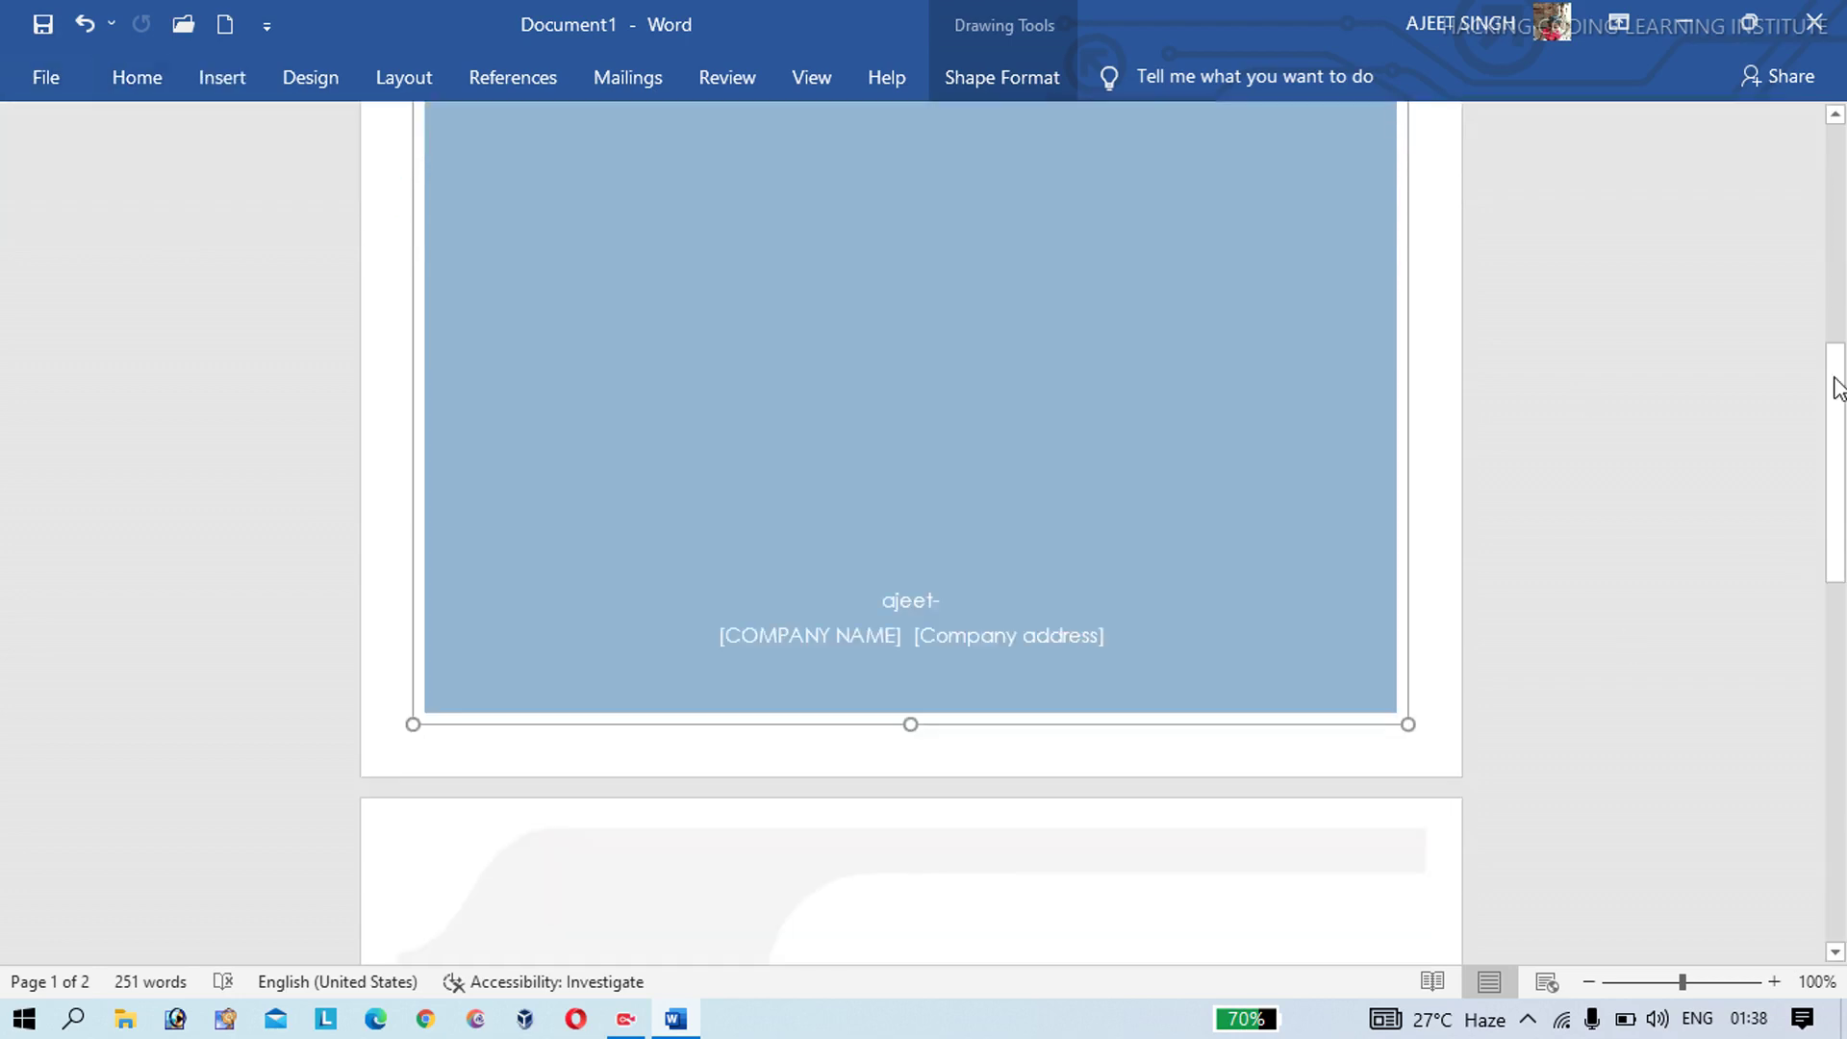
pyautogui.click(1825, 229)
pyautogui.moveTo(1837, 375); pyautogui.dragTo(1843, 588)
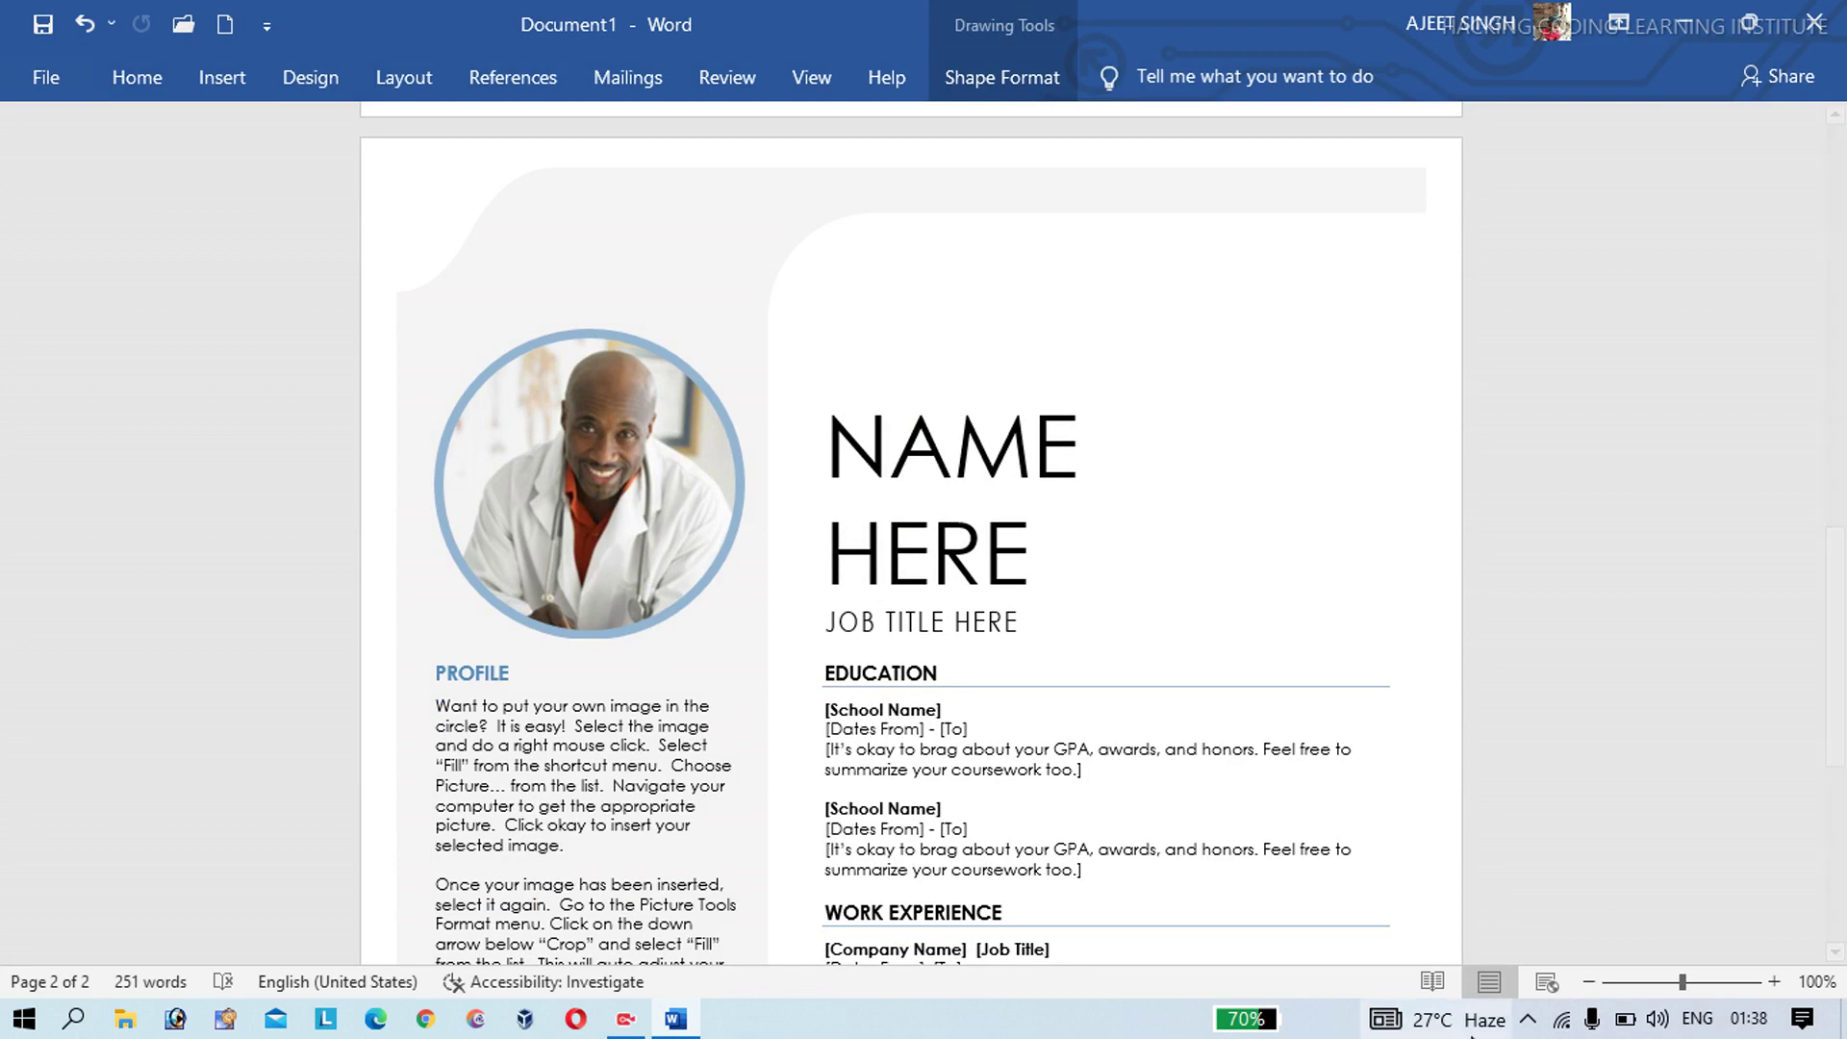
pyautogui.moveTo(533, 606)
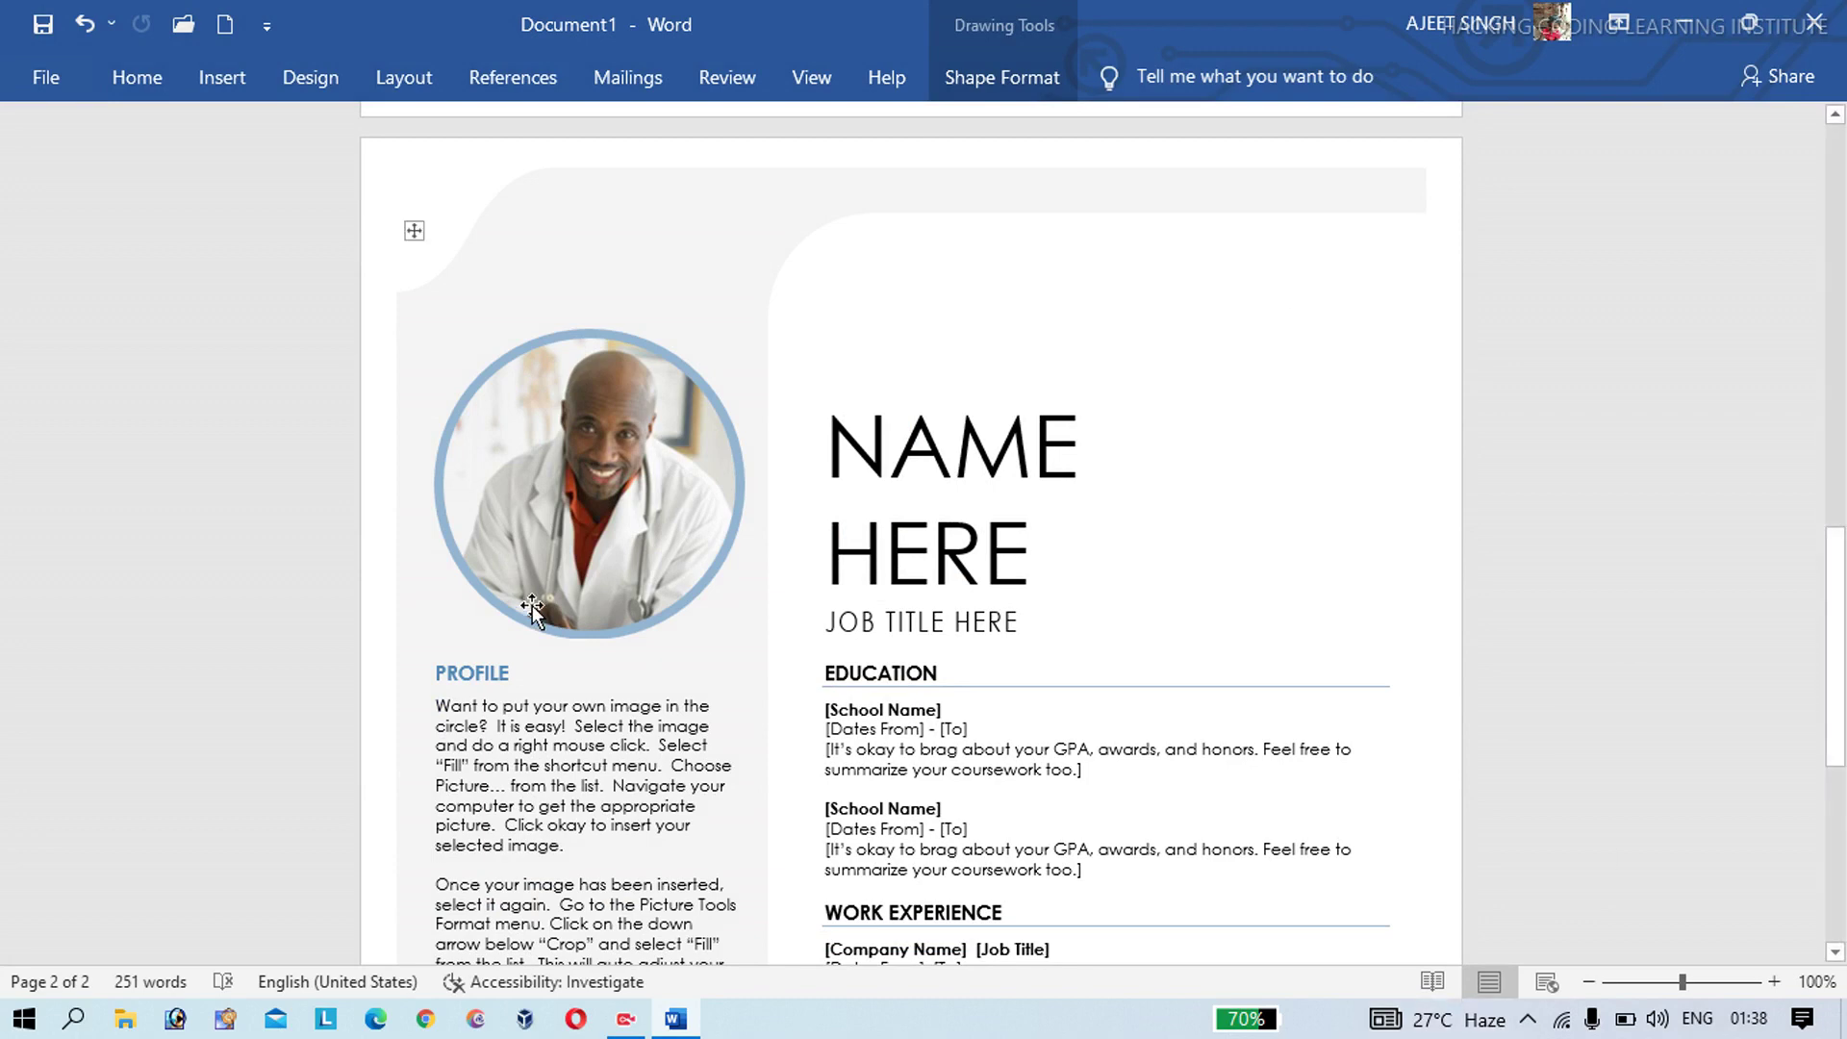
pyautogui.click(630, 1023)
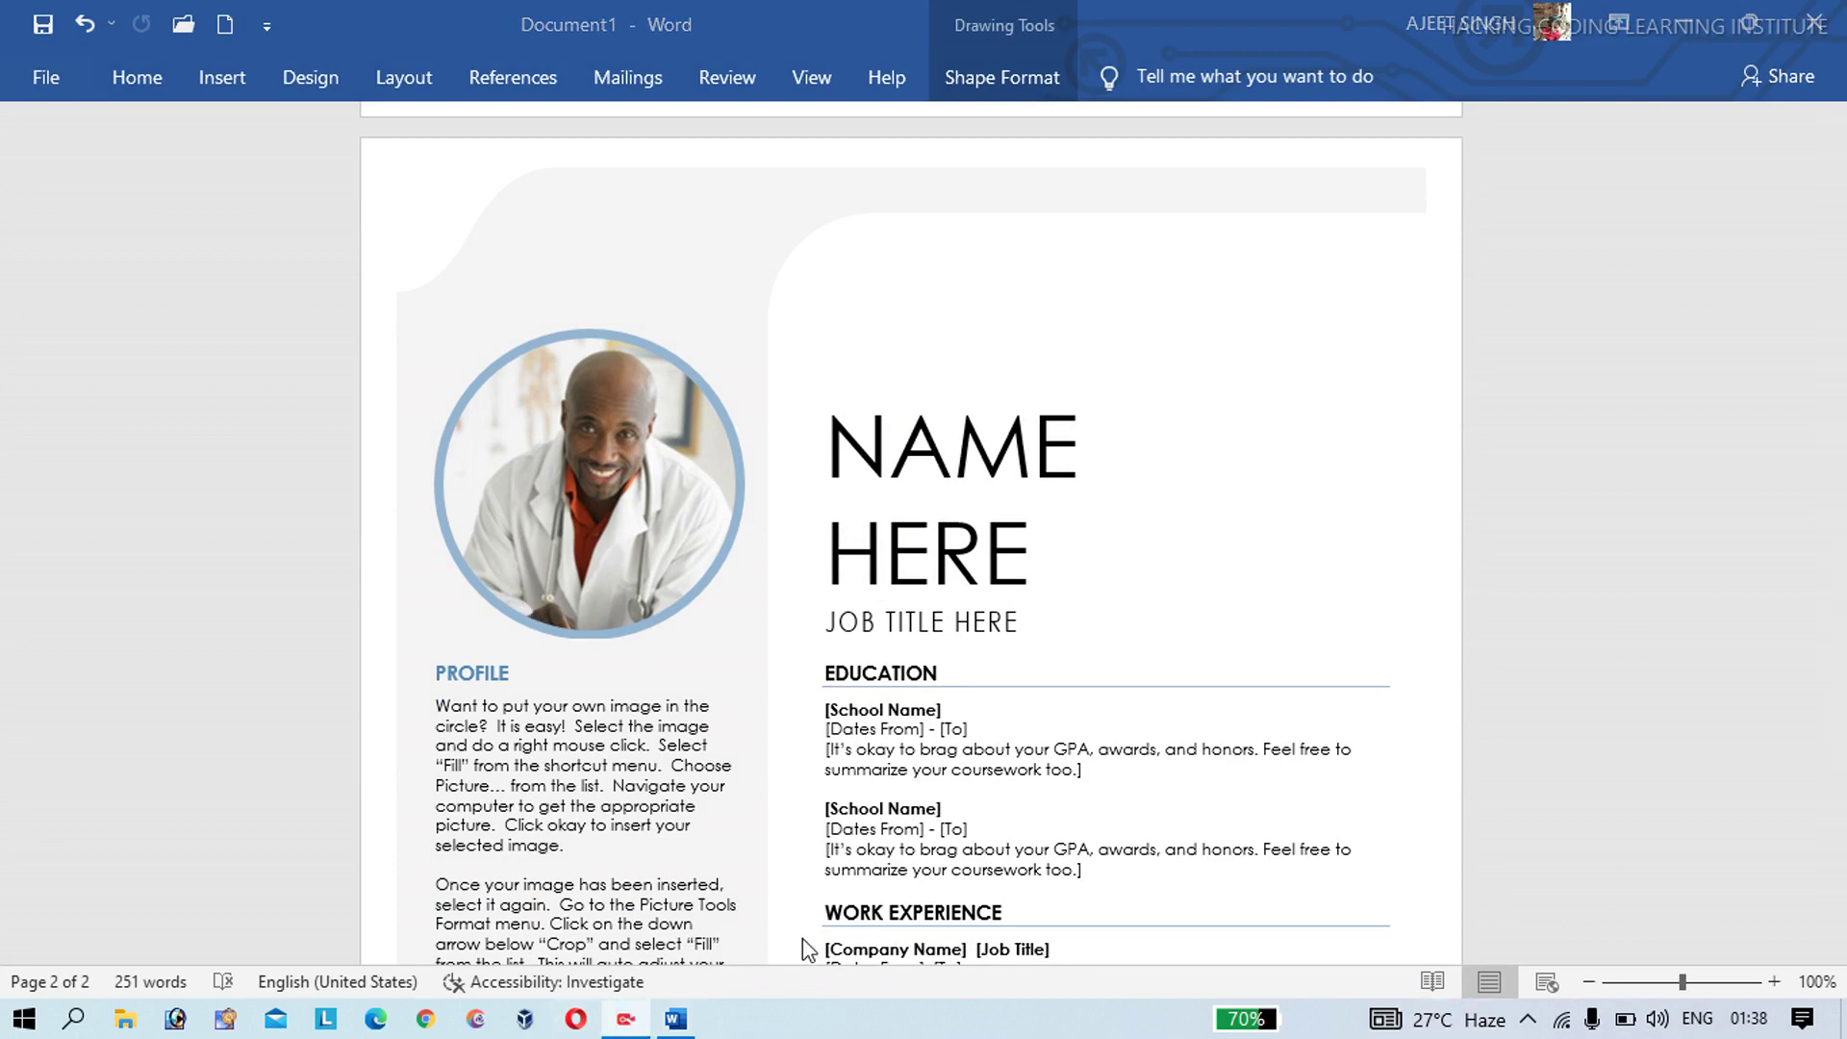